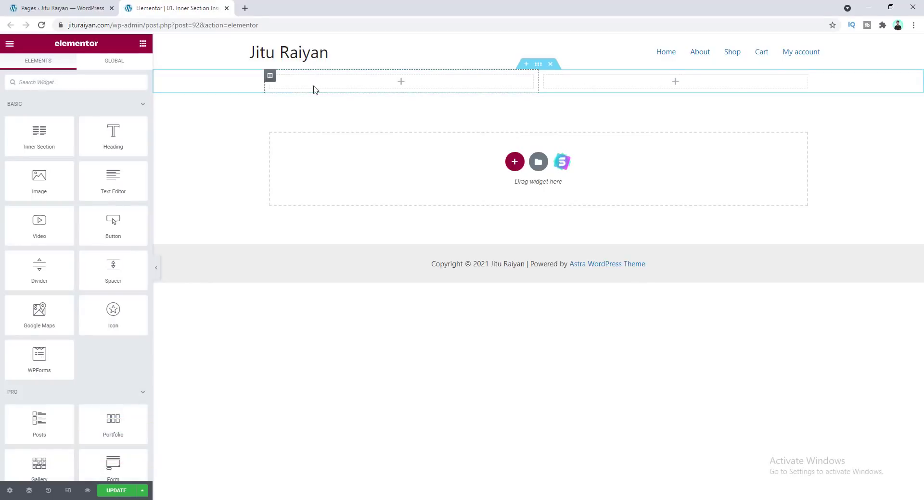
# Add an Inner Section widget into the left column of the top section
pyautogui.moveTo(43, 137); pyautogui.dragTo(366, 78)
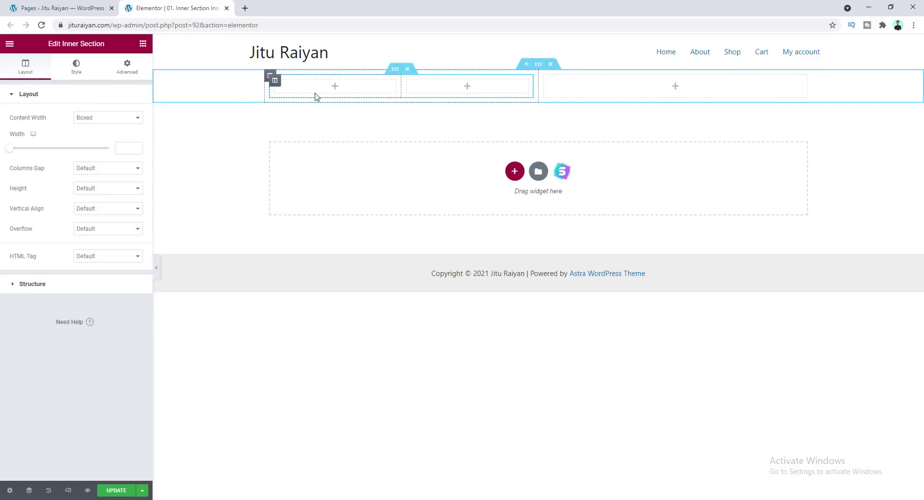
pyautogui.click(143, 43)
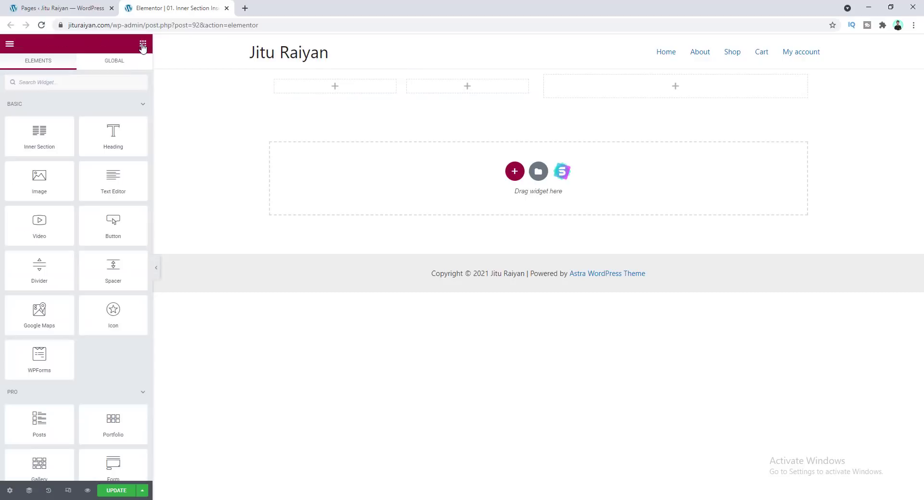
pyautogui.moveTo(30, 134); pyautogui.dragTo(318, 89)
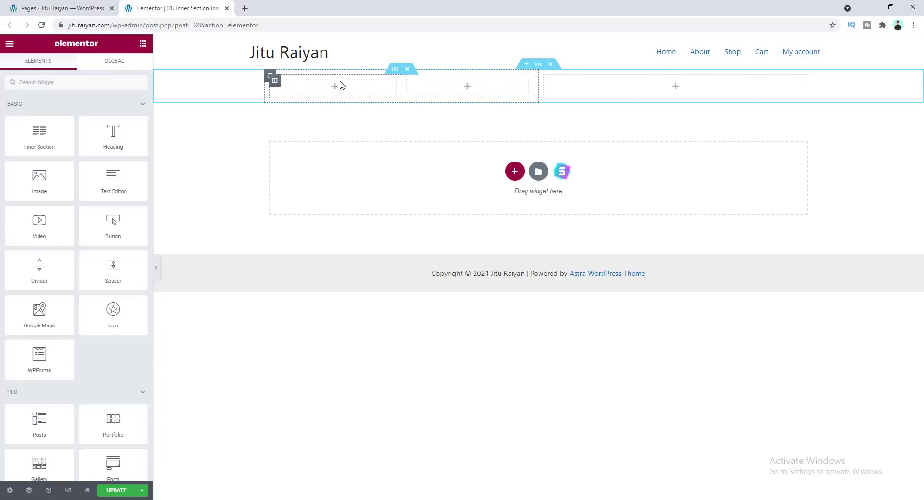
# Copy the left column and paste it into the first column of the inner section
pyautogui.rightClick(270, 80)
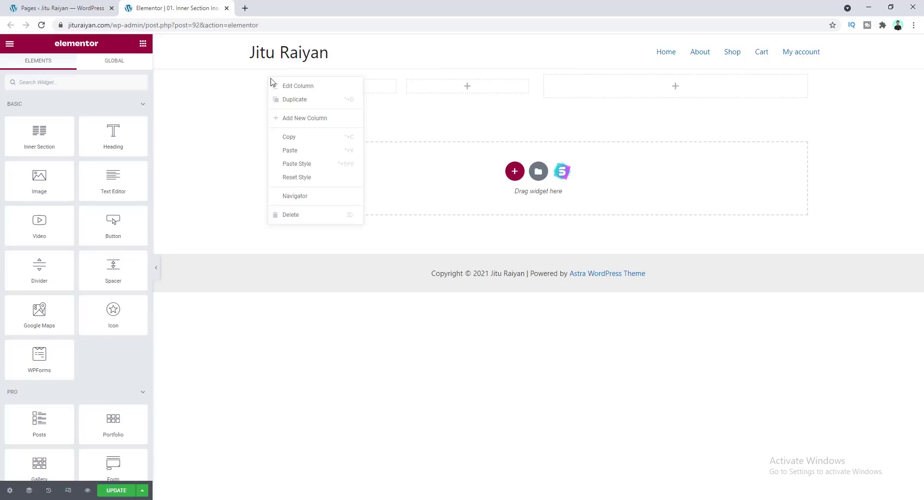
pyautogui.click(295, 138)
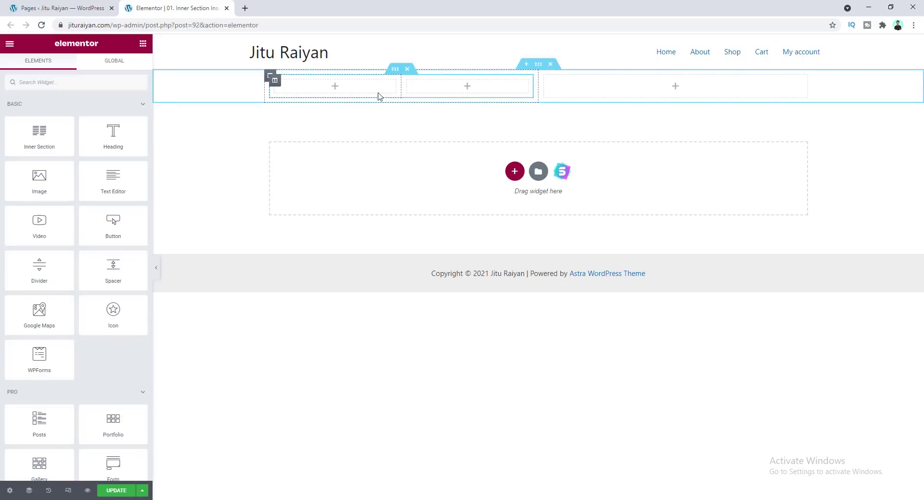
pyautogui.rightClick(359, 88)
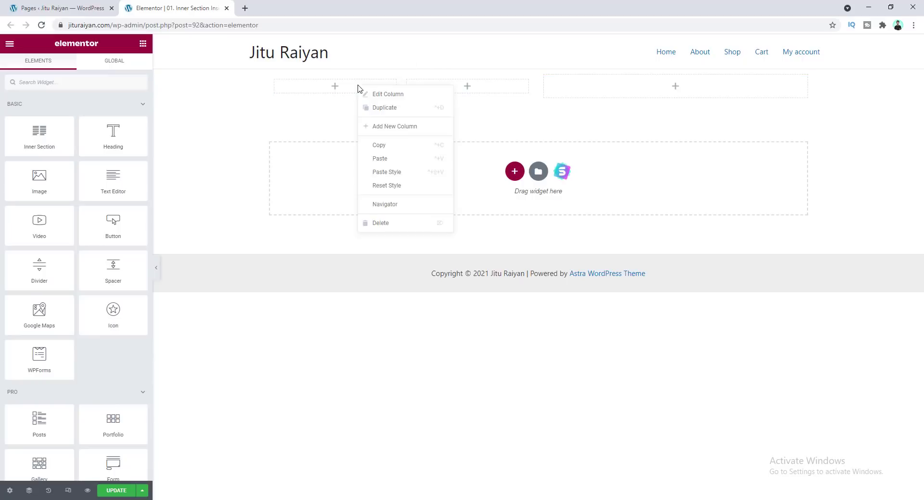
pyautogui.click(380, 159)
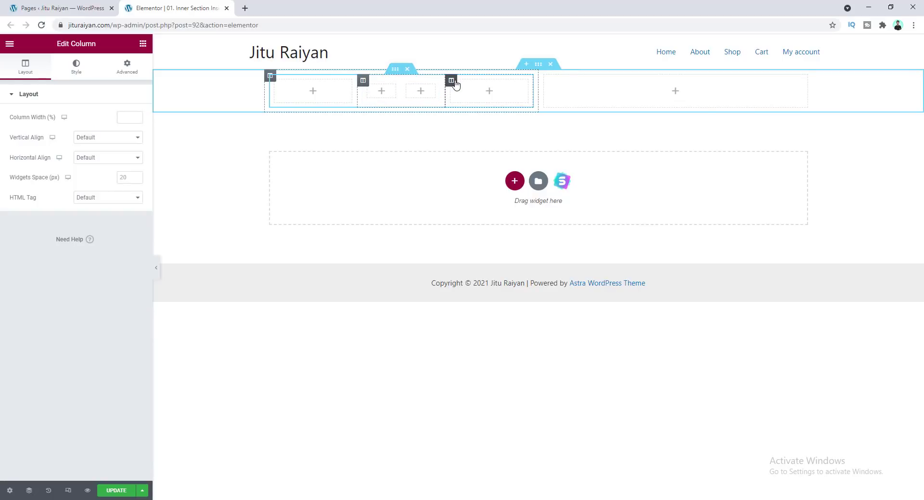
# Delete the third column of the inner section
pyautogui.rightClick(451, 82)
pyautogui.click(465, 215)
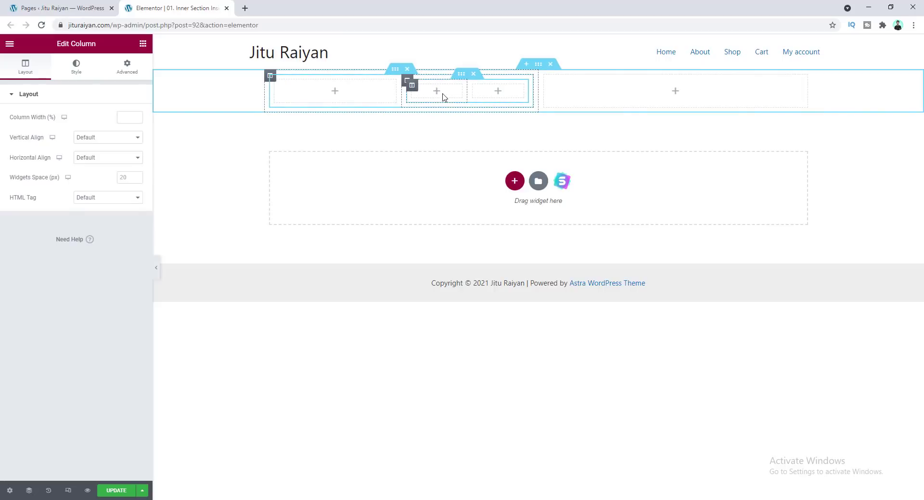
# Copy the inner section's second column and paste its style onto the nested inner column
pyautogui.rightClick(408, 85)
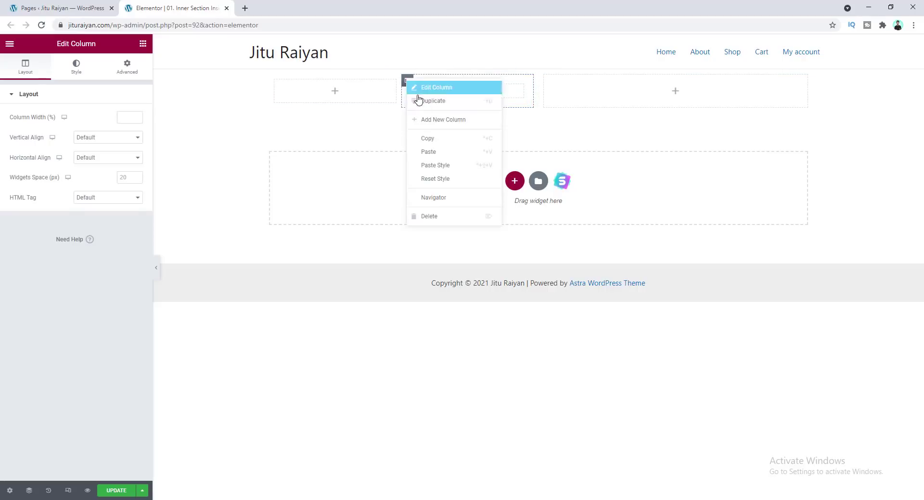
pyautogui.click(427, 138)
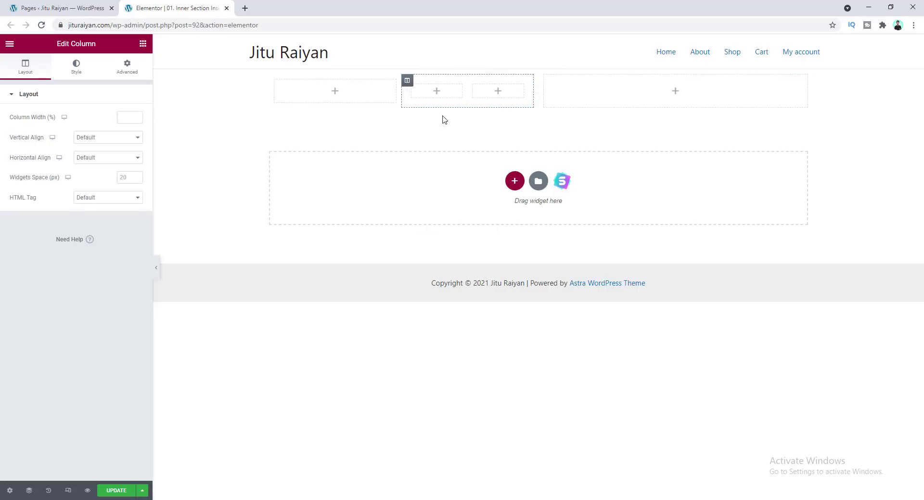
pyautogui.rightClick(452, 92)
pyautogui.click(474, 164)
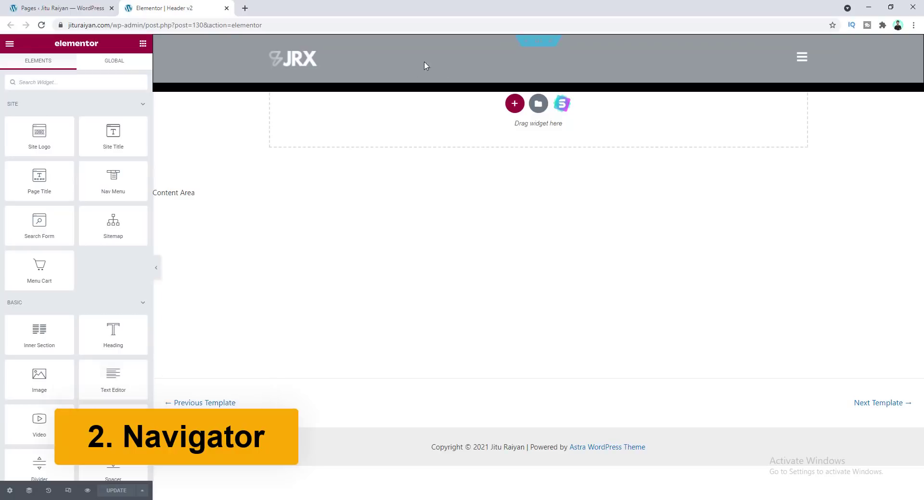
# Open the Navigator from the header section's context menu
pyautogui.rightClick(424, 90)
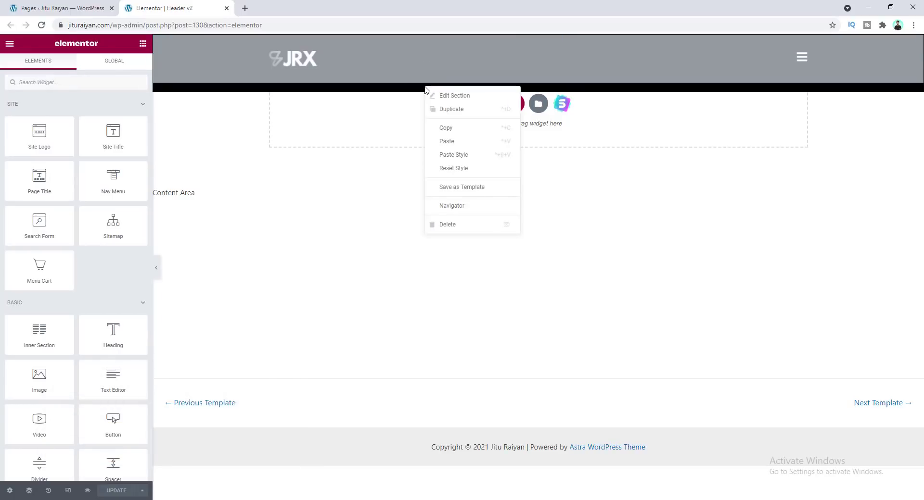
pyautogui.click(446, 212)
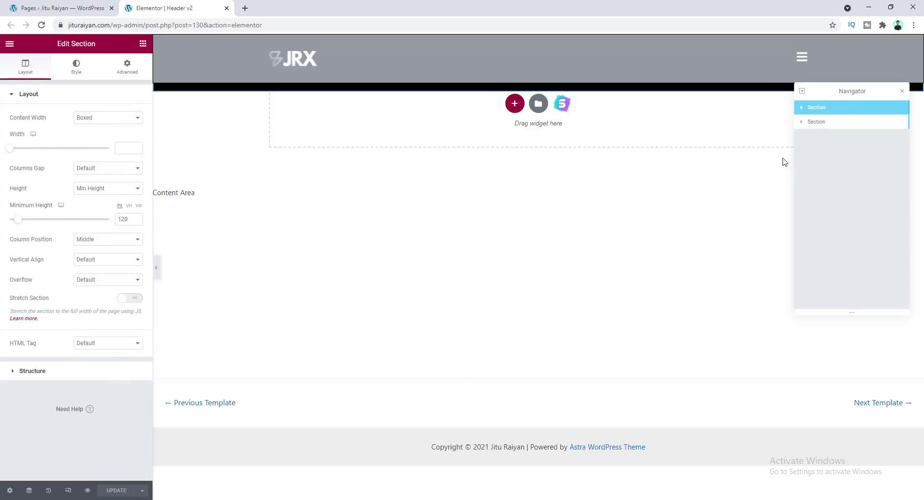
# Expand the section and its first column in the Navigator and select the Nav Menu widget
pyautogui.click(802, 107)
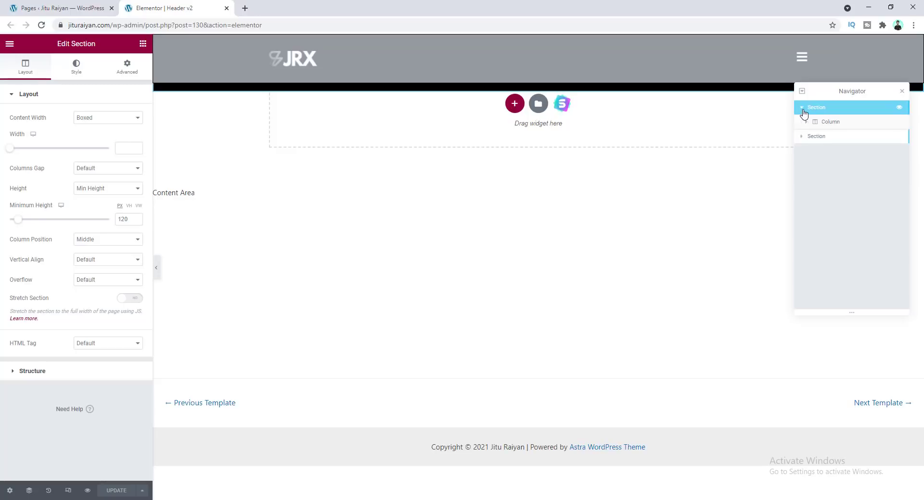
pyautogui.click(801, 107)
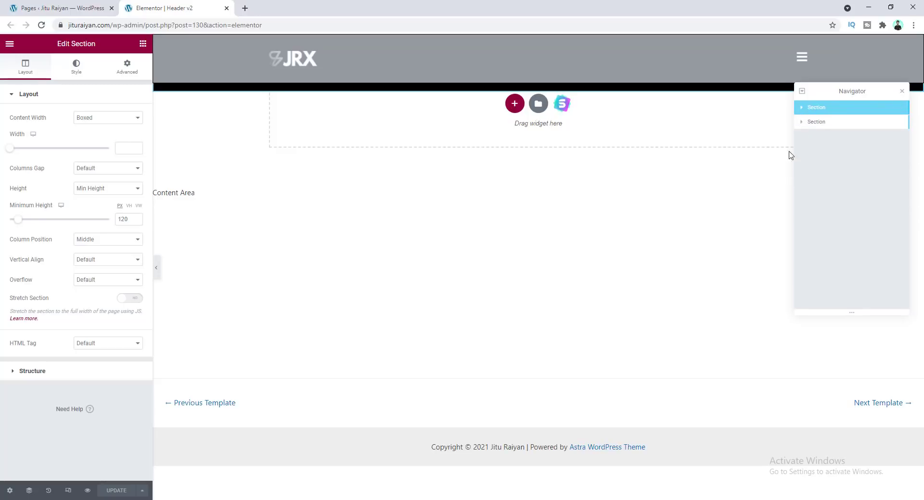
pyautogui.click(802, 107)
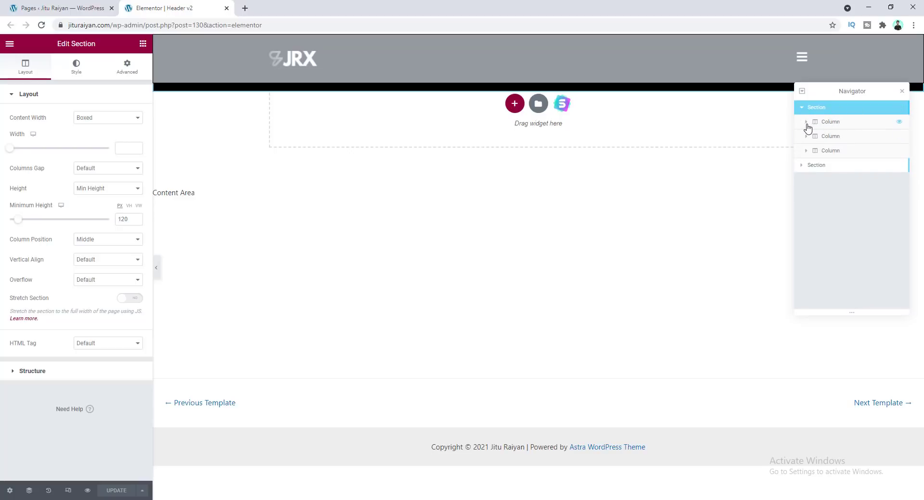
pyautogui.click(805, 122)
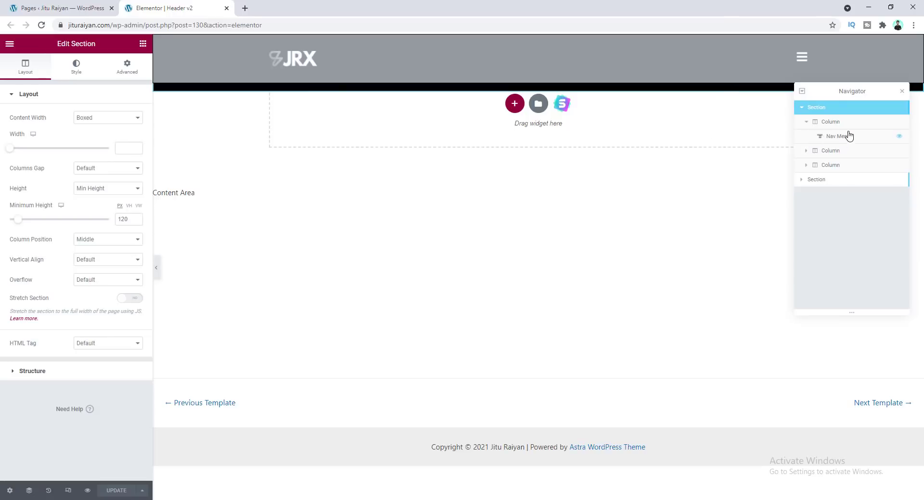
pyautogui.click(849, 139)
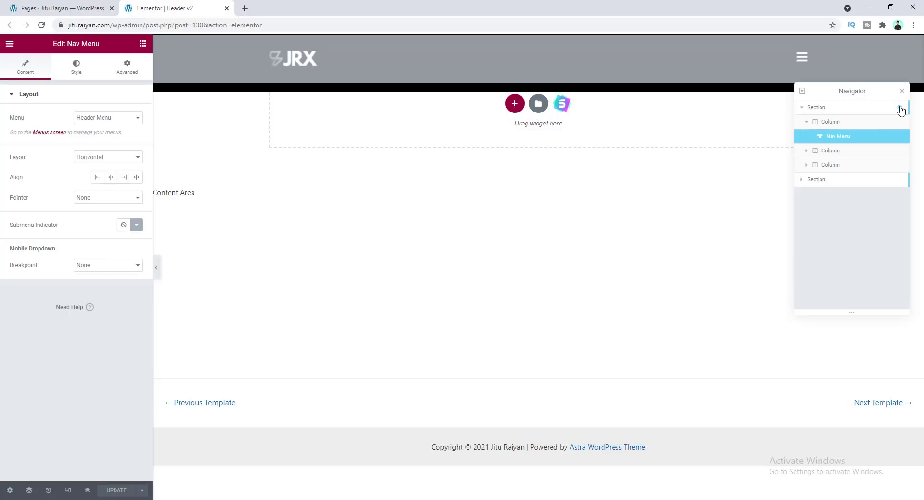
pyautogui.click(899, 179)
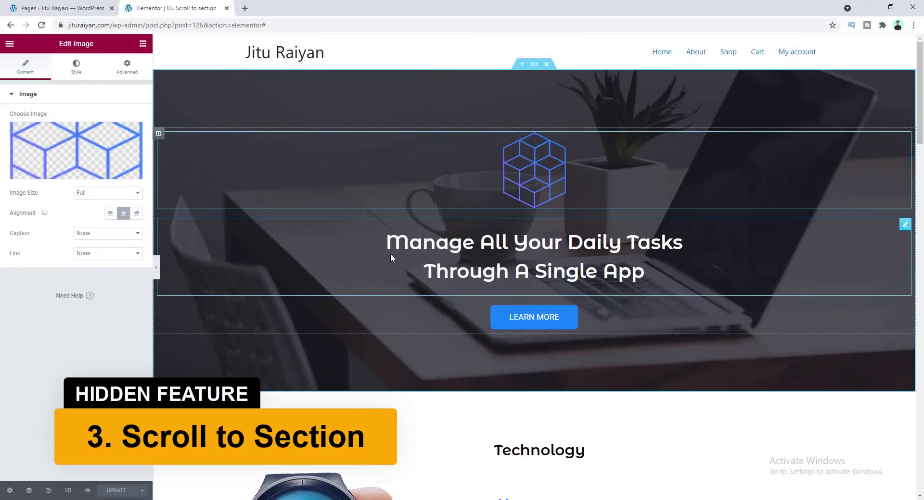
# Set the LEARN MORE button's link to #tech
pyautogui.click(501, 319)
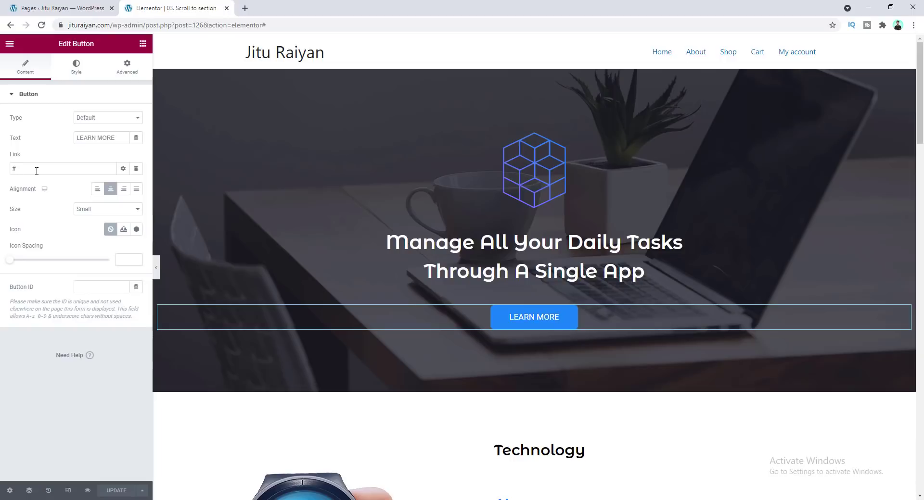
pyautogui.click(37, 171)
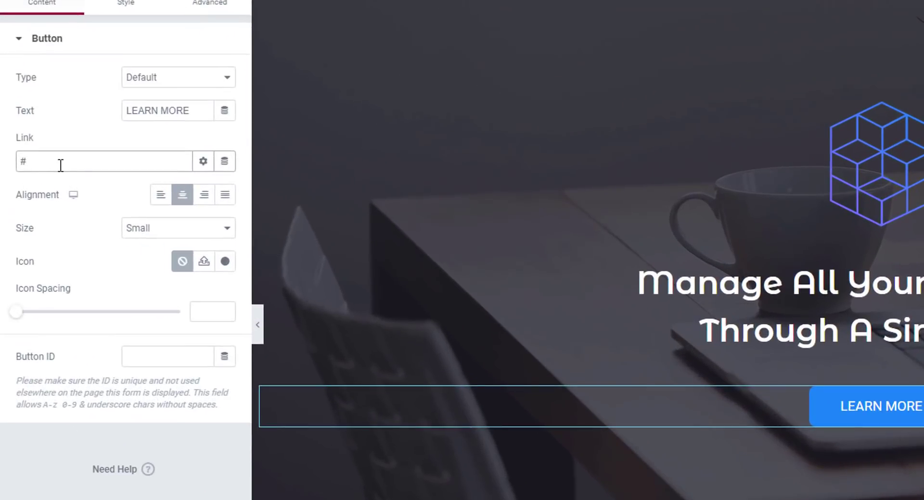
pyautogui.write('tech')
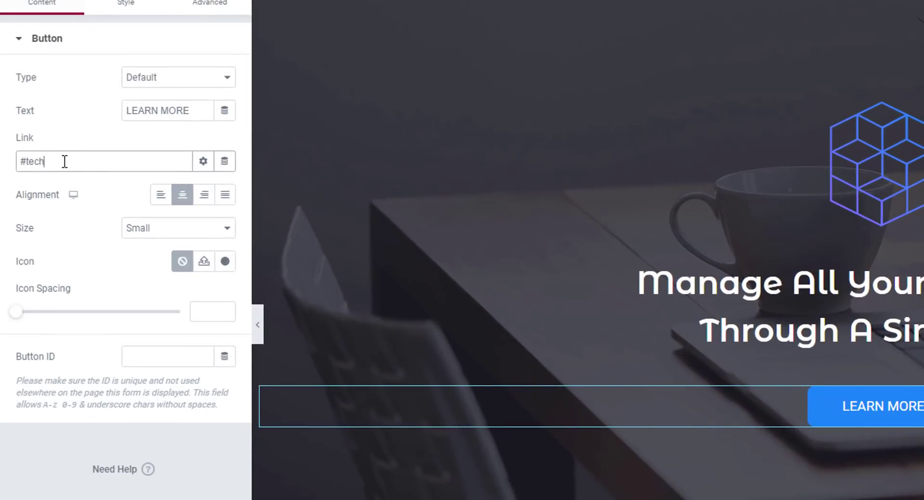
pyautogui.moveTo(57, 161); pyautogui.dragTo(28, 163)
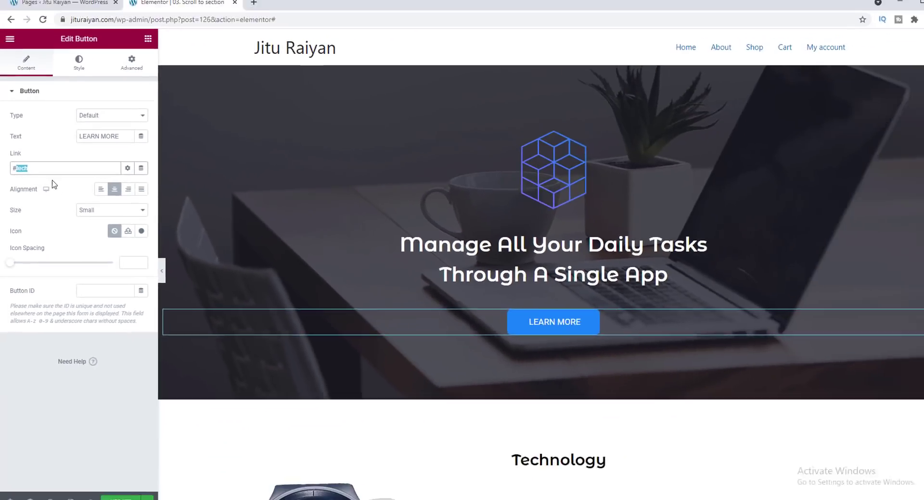
# Give the Technology section the CSS ID tech
pyautogui.scroll(-4, 410, 271)
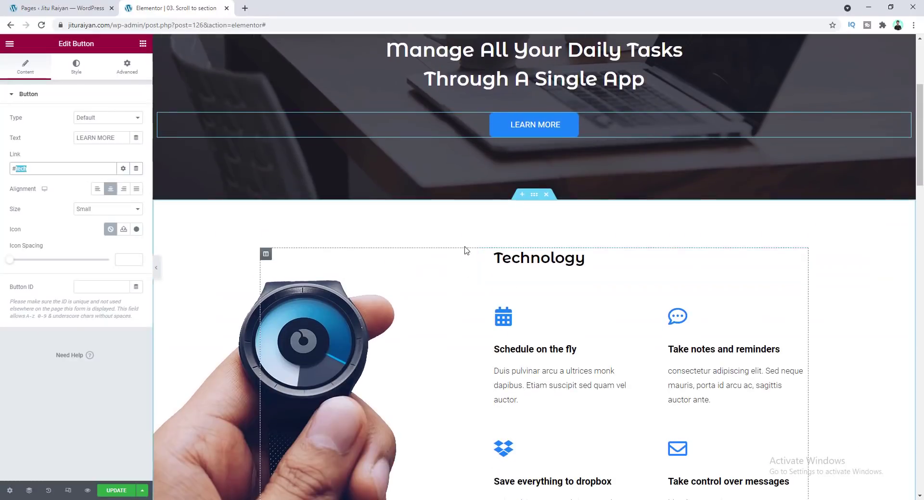
pyautogui.click(535, 202)
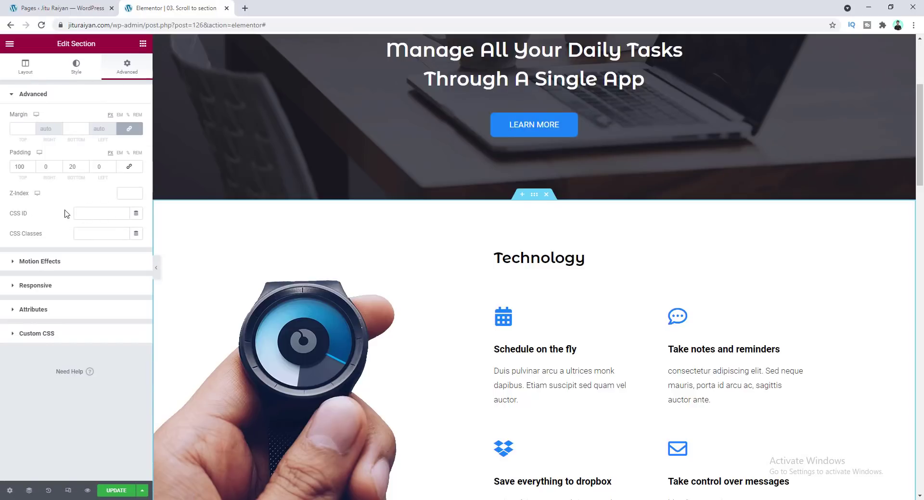
pyautogui.click(80, 215)
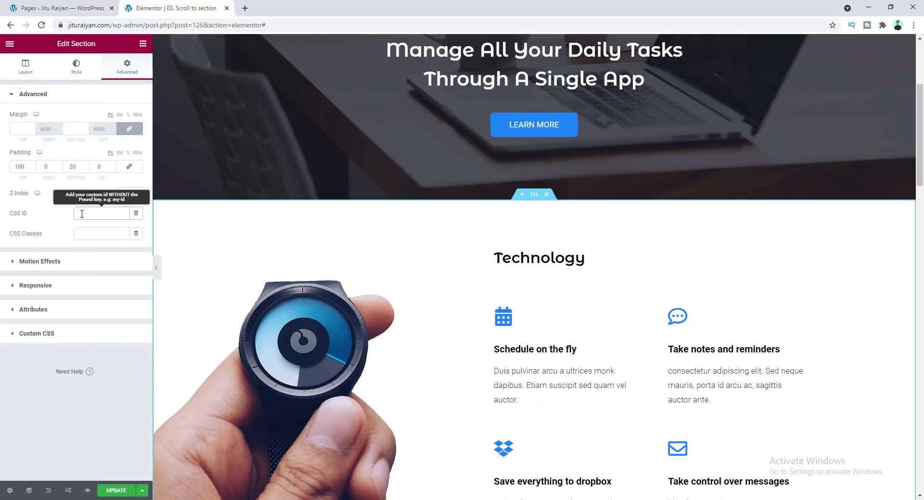
# Test that the LEARN MORE button scrolls the page to the Technology section
pyautogui.scroll(4, 336, 212)
pyautogui.click(525, 295)
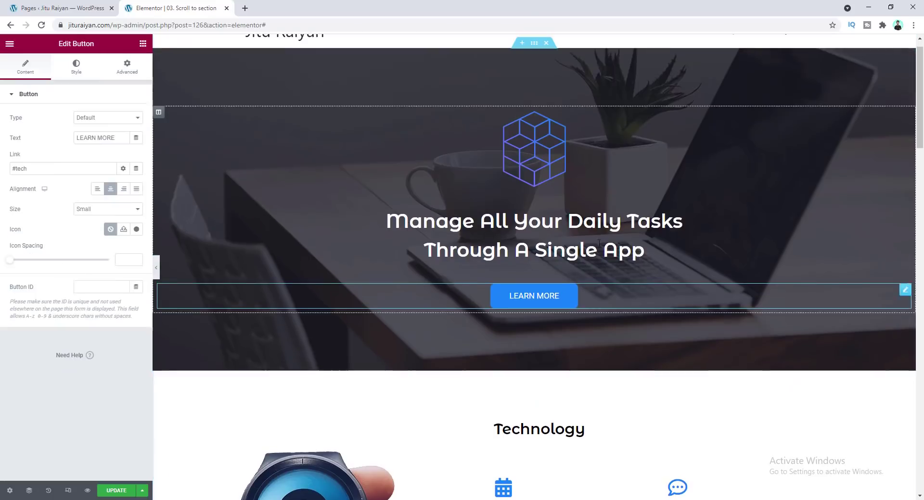
pyautogui.click(522, 295)
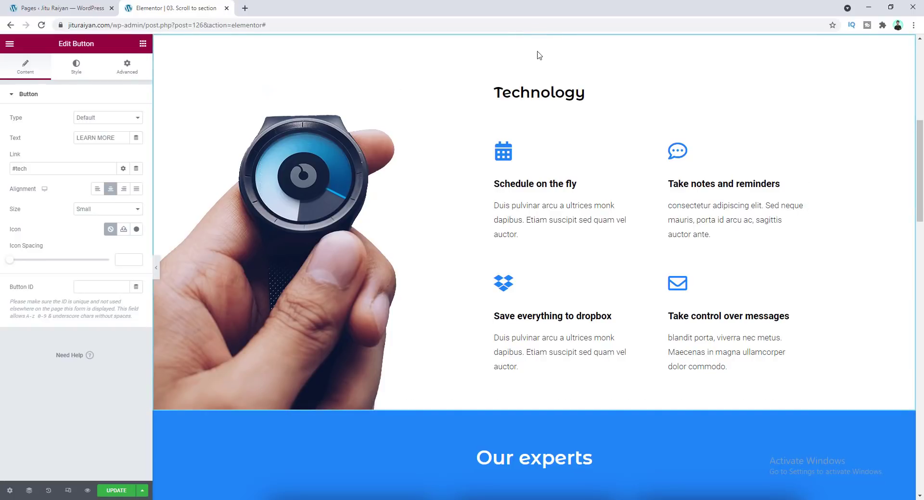
pyautogui.scroll(4, 465, 90)
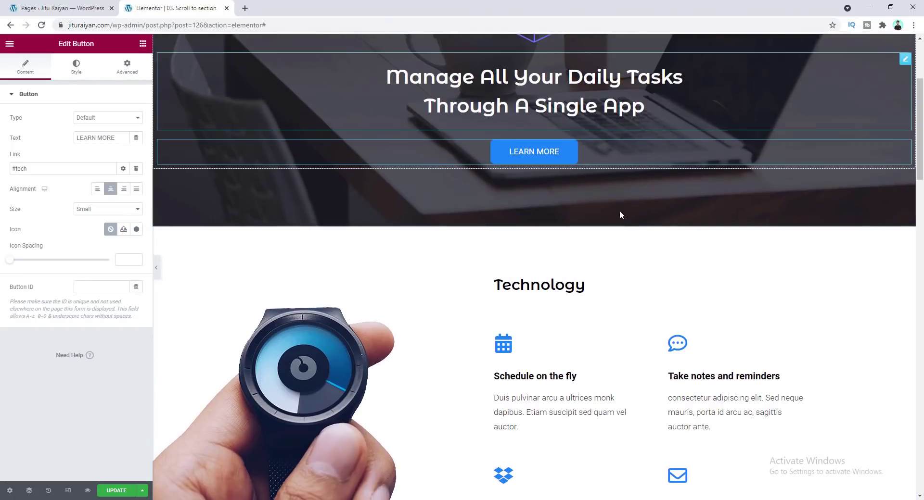
# Clear the CSS ID of the Technology section
pyautogui.click(532, 222)
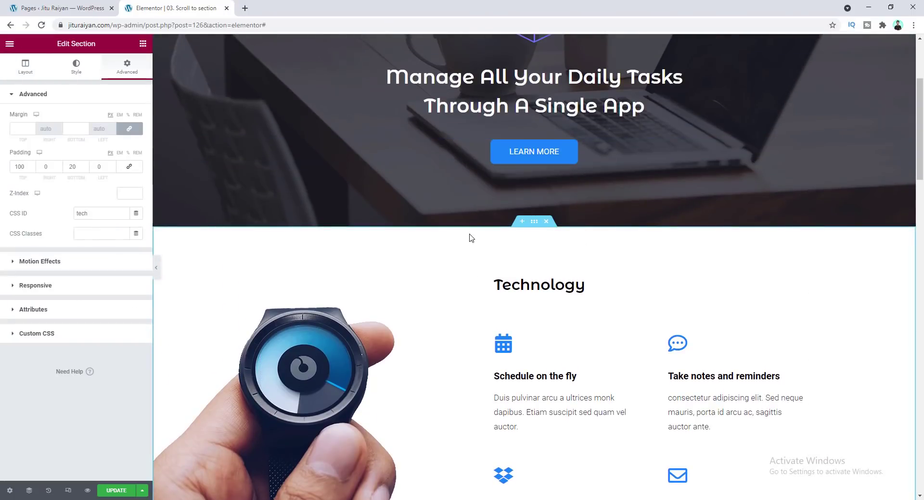
pyautogui.click(91, 213)
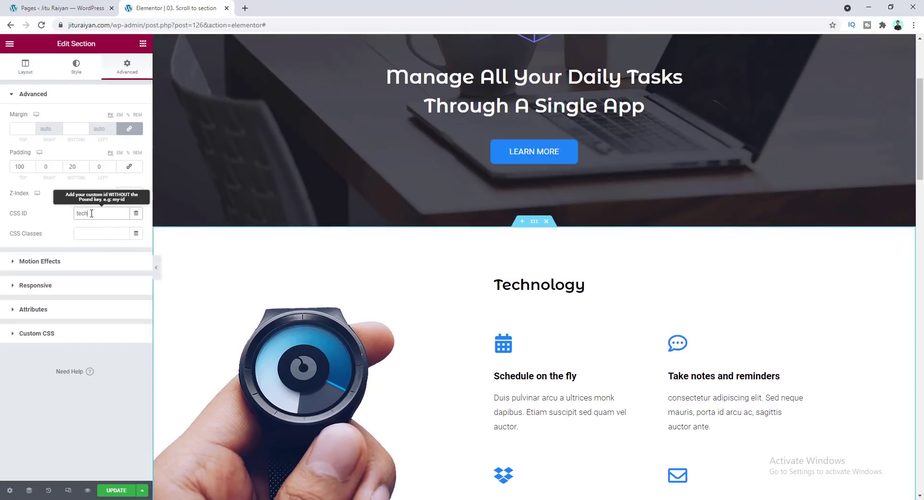
pyautogui.press('BackSpace')
pyautogui.press('BackSpace')
pyautogui.press('BackSpace')
pyautogui.press('BackSpace')
# Set the CSS ID of the testimonial text widget to tech
pyautogui.scroll(-12, 378, 245)
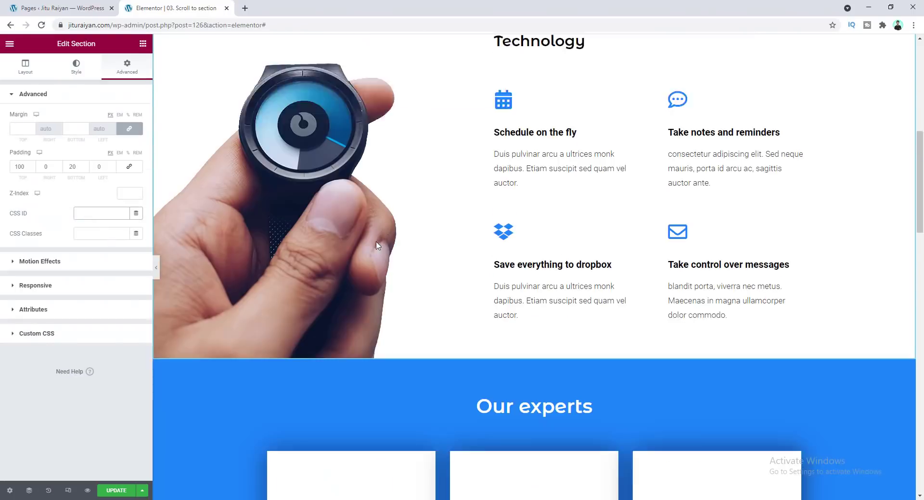
pyautogui.scroll(-6, 377, 246)
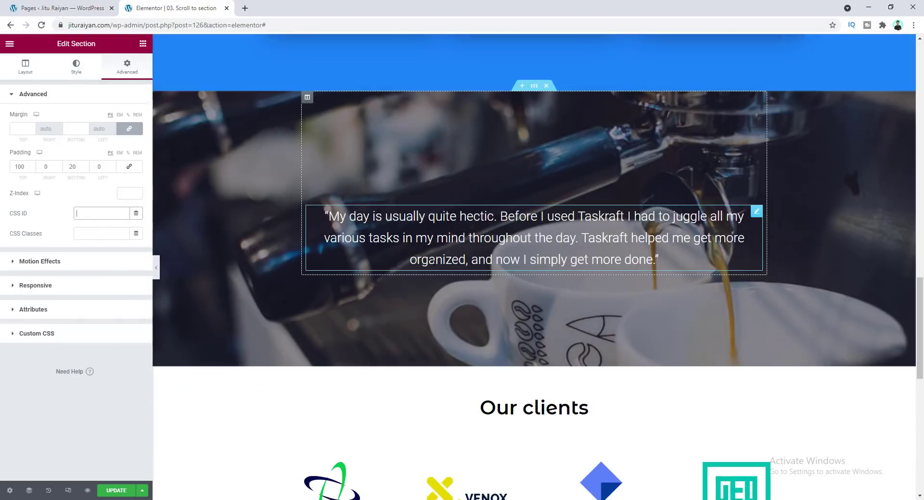
pyautogui.click(447, 229)
pyautogui.click(127, 67)
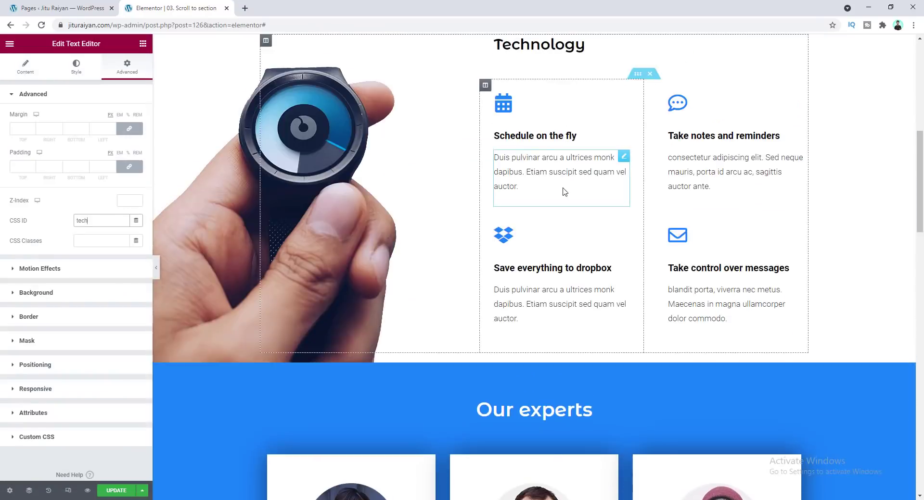
# Test that the LEARN MORE button now scrolls to the testimonial
pyautogui.scroll(8, 564, 191)
pyautogui.click(509, 324)
pyautogui.scroll(-20, 510, 322)
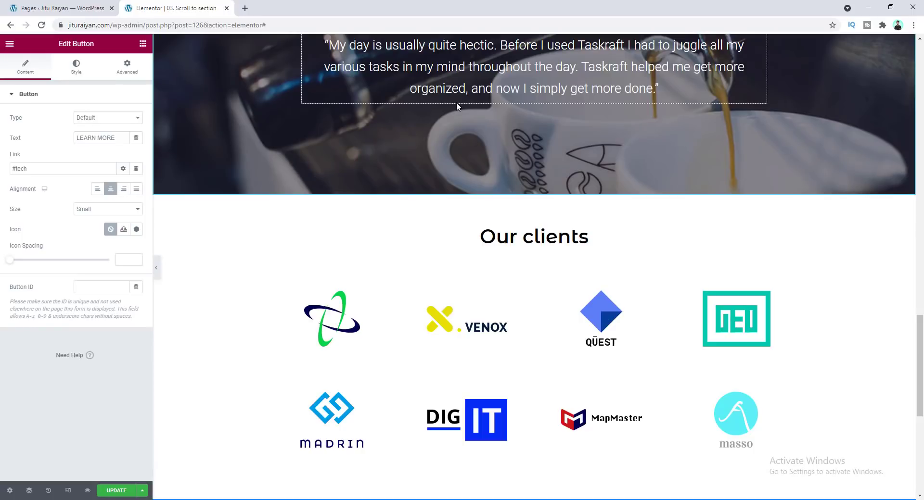
pyautogui.scroll(-5, 529, 147)
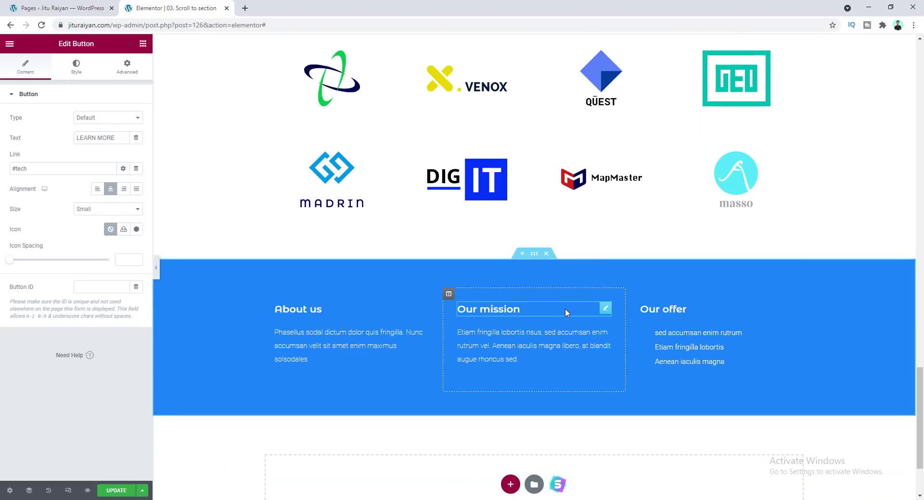
pyautogui.scroll(4, 540, 149)
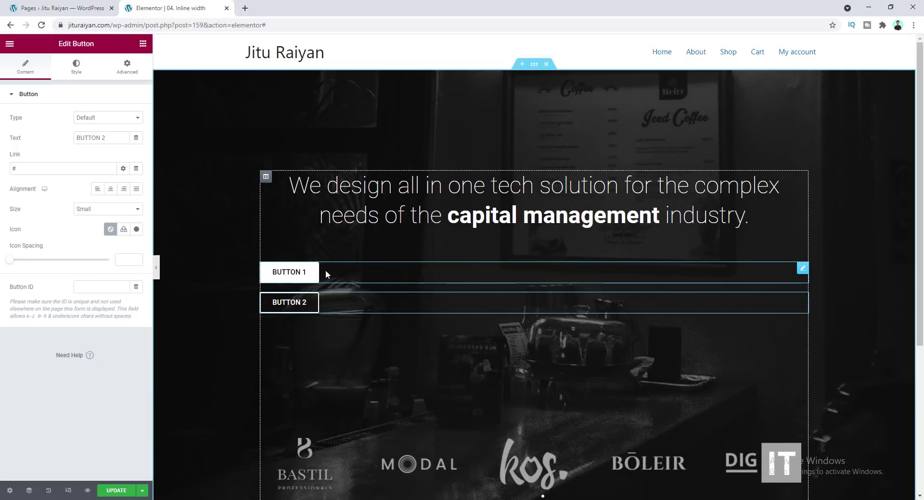
# Set the first button's positioning width to Inline (auto)
pyautogui.click(127, 67)
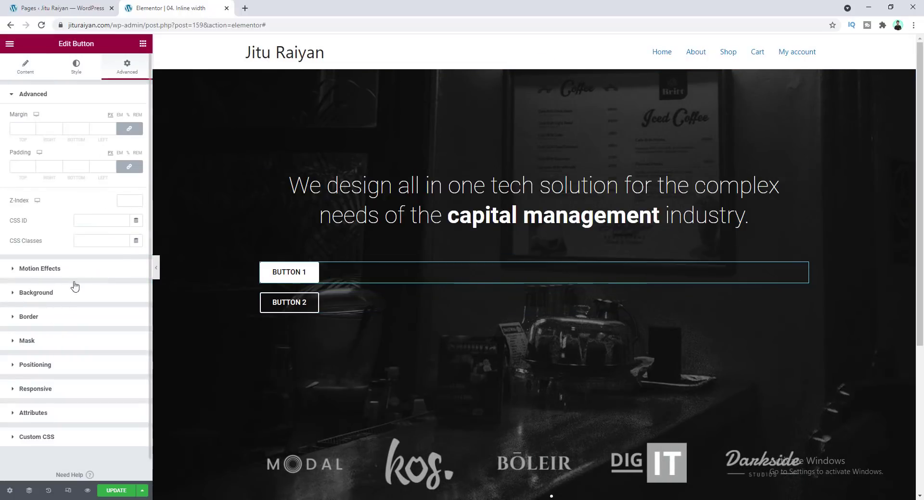
pyautogui.scroll(-1, 67, 302)
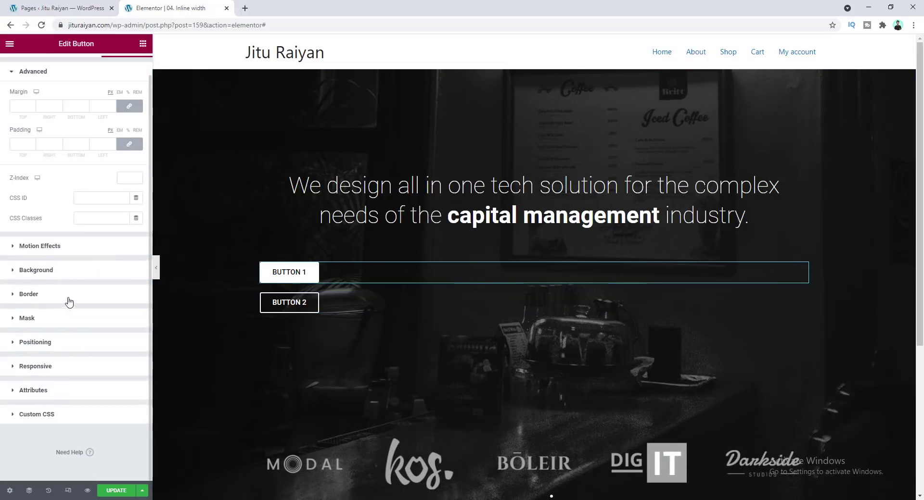
pyautogui.click(39, 342)
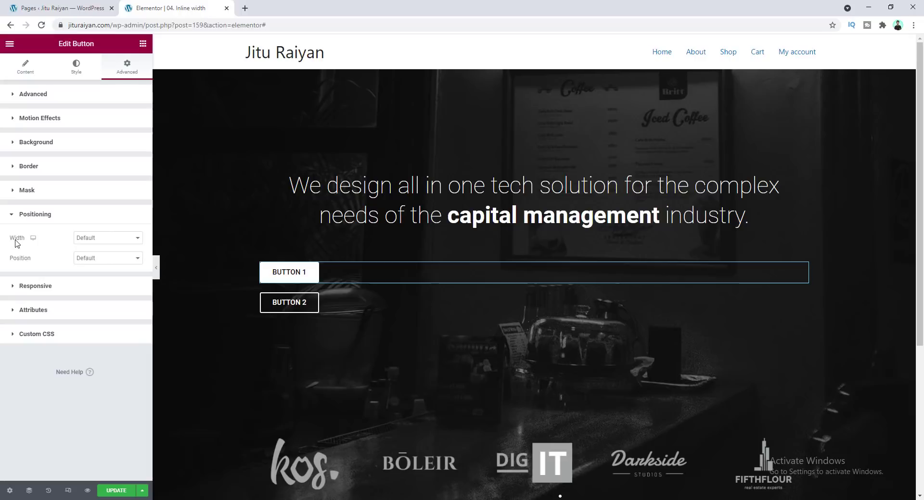
pyautogui.click(107, 239)
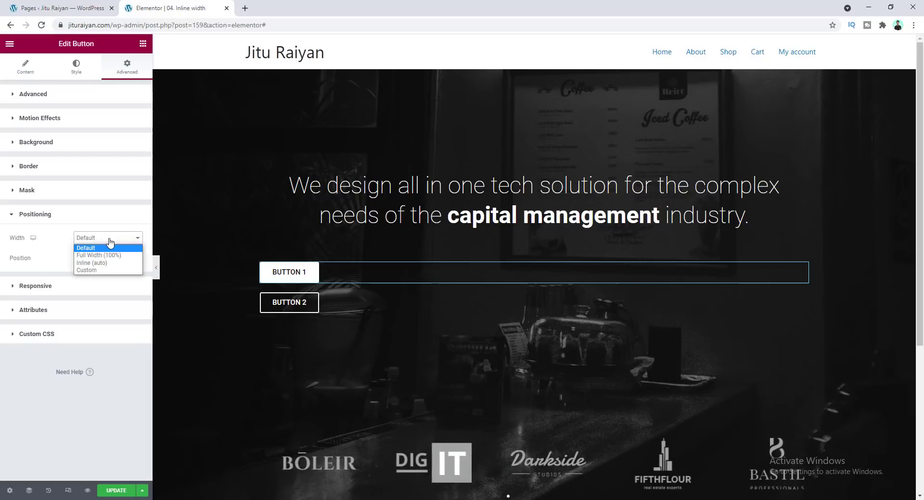
pyautogui.click(88, 241)
pyautogui.click(102, 249)
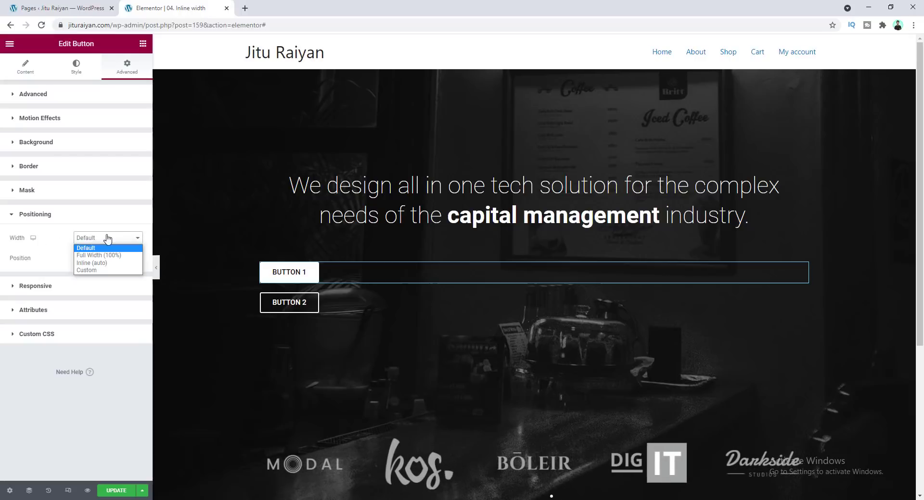
pyautogui.click(103, 263)
# Select the second button and set its positioning width to Inline (auto) so both buttons sit side by side
pyautogui.click(278, 308)
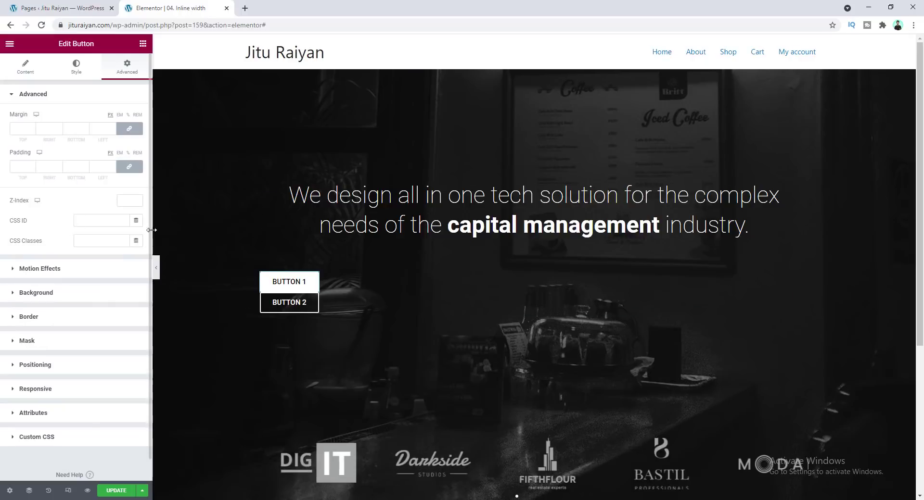
pyautogui.click(325, 302)
pyautogui.click(126, 67)
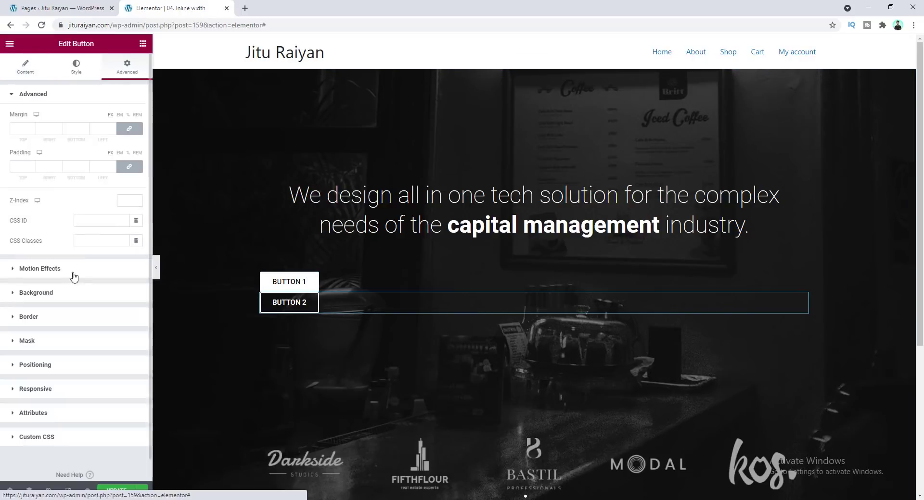
pyautogui.click(35, 364)
pyautogui.click(108, 237)
pyautogui.click(96, 261)
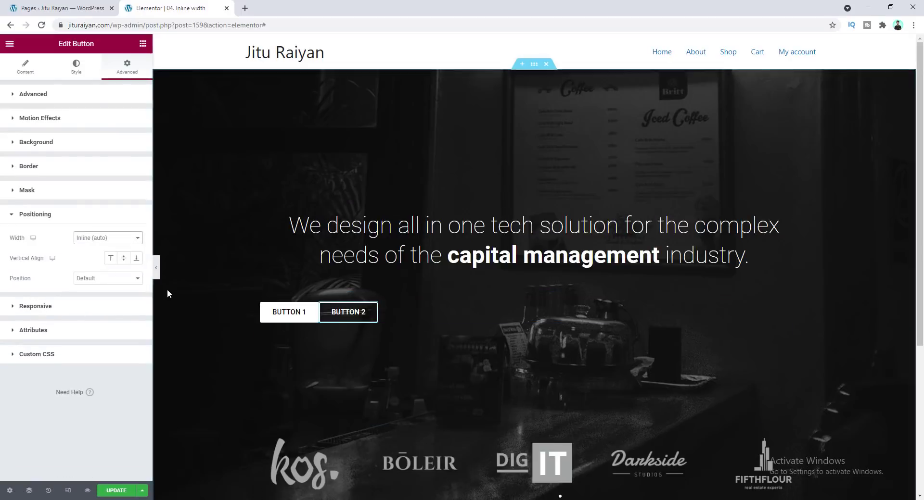
# Unlink the first button's margin values and set its right margin to 20
pyautogui.click(314, 315)
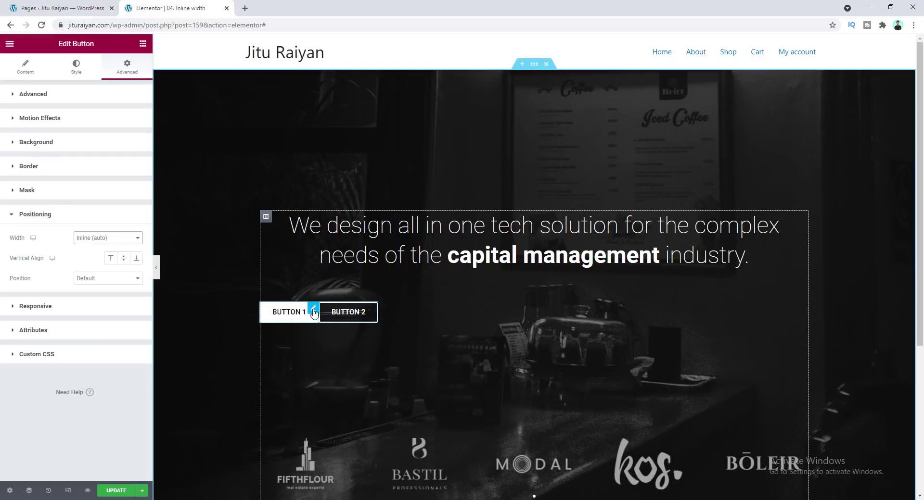
pyautogui.click(313, 310)
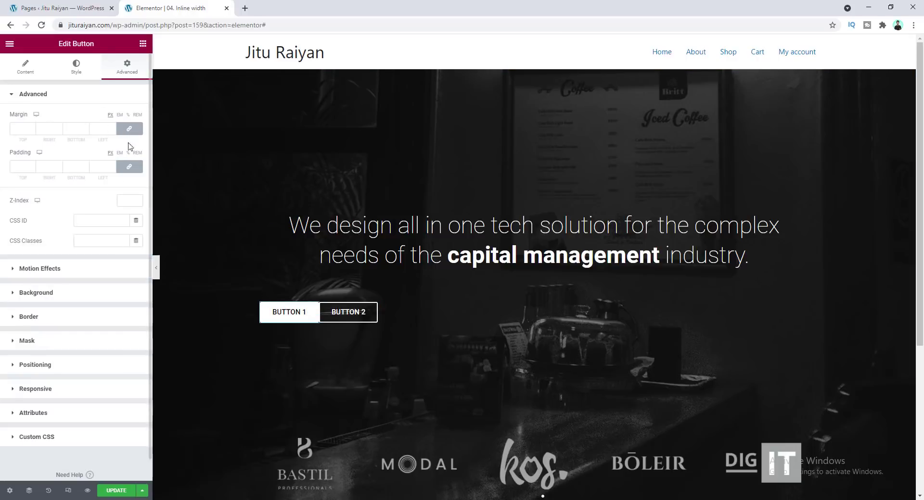
pyautogui.click(129, 128)
pyautogui.click(43, 129)
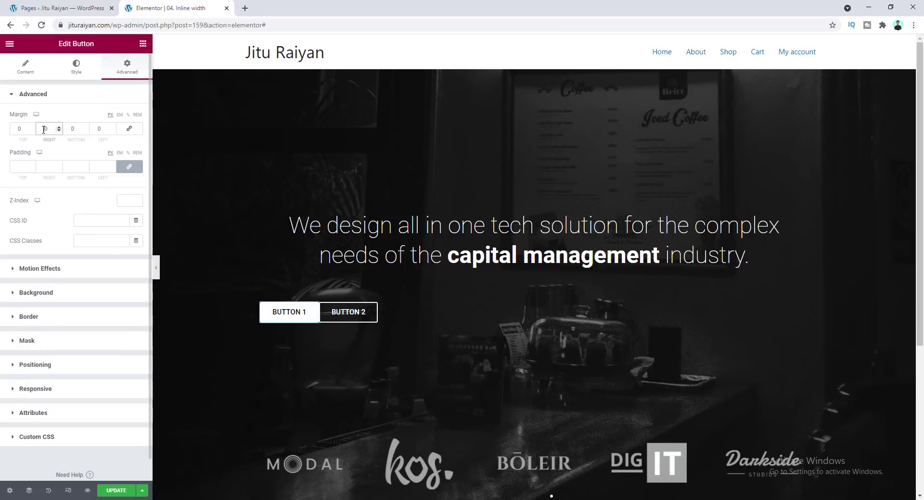
pyautogui.write('20')
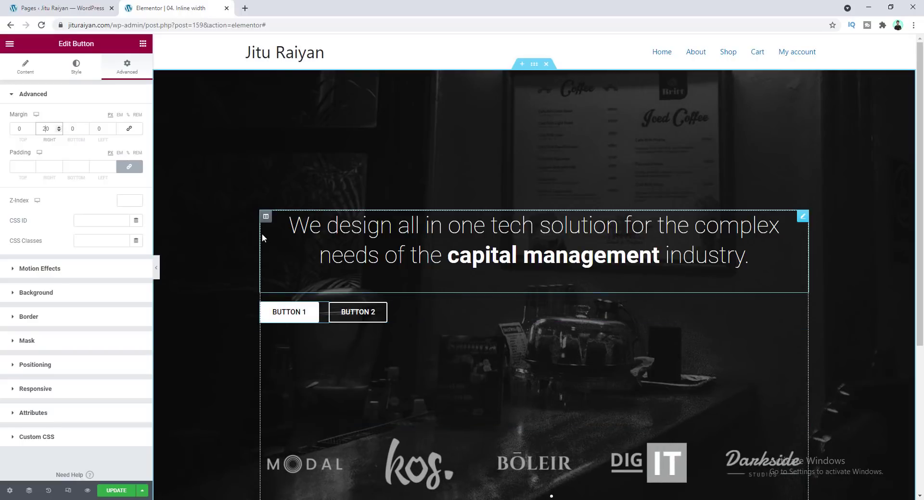
# Set the hero column's horizontal alignment to Center
pyautogui.click(266, 217)
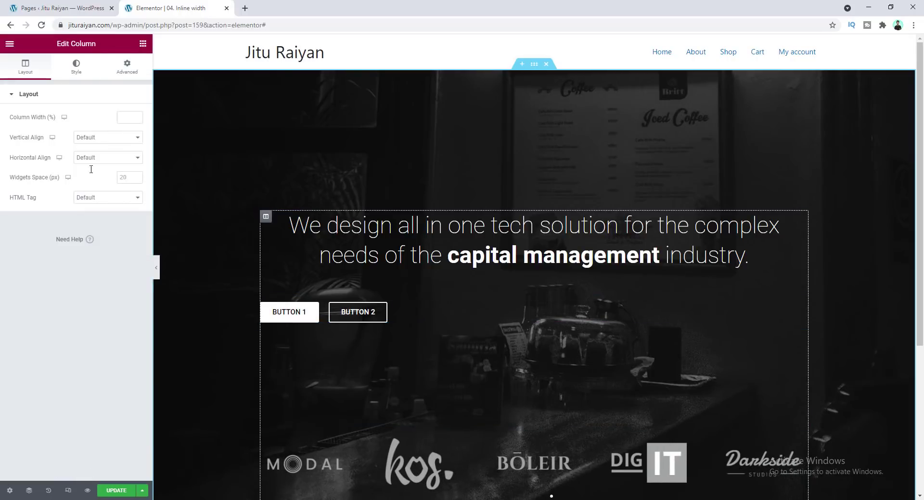
pyautogui.click(106, 158)
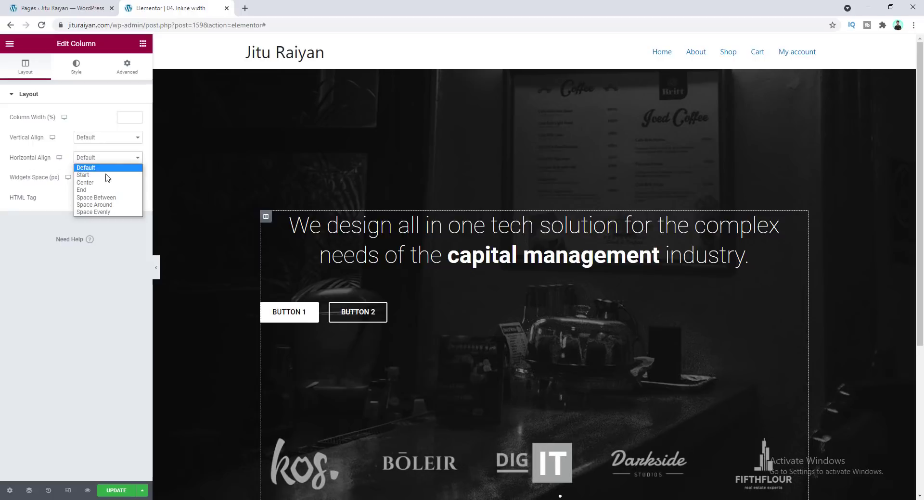
pyautogui.click(94, 183)
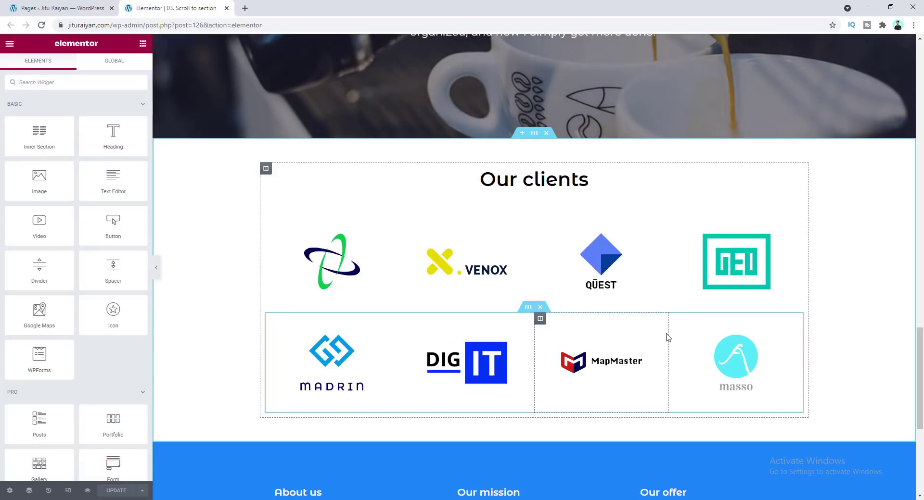
# Use the Finder to search for the Home page and open it in a new browser tab
pyautogui.hotkey('ctrl', 'e')
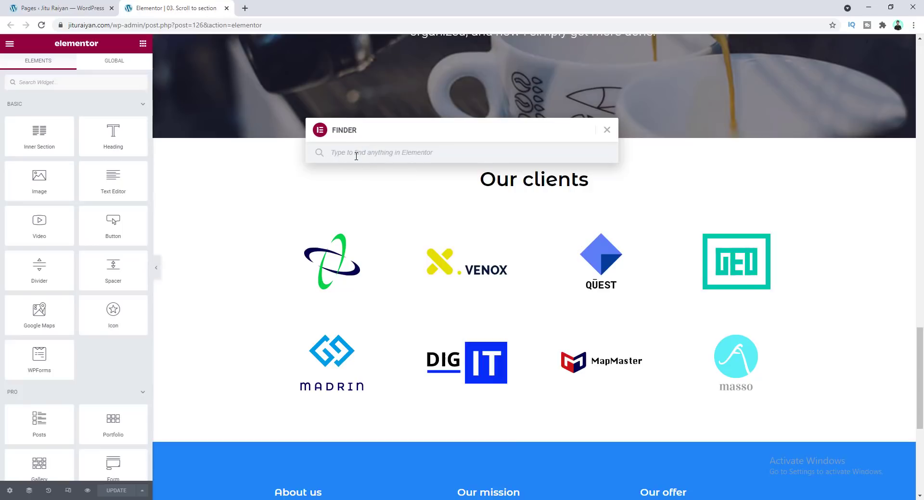
pyautogui.write('HOme')
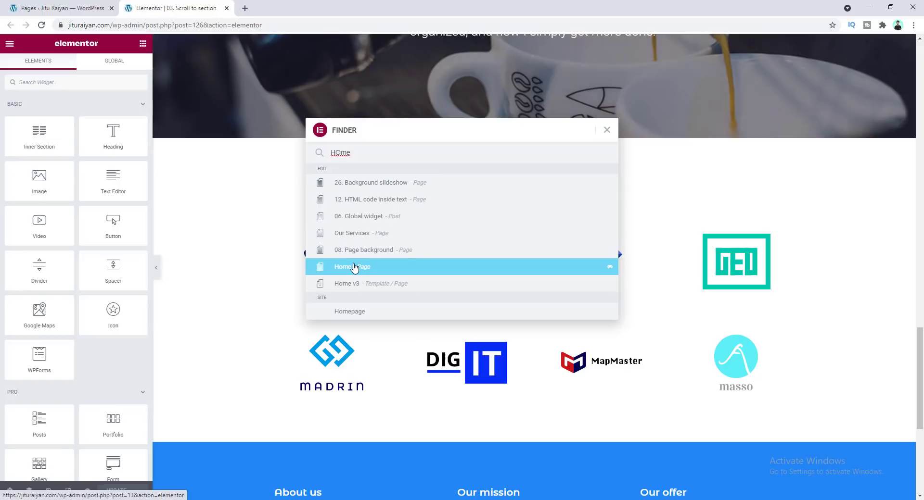
pyautogui.rightClick(354, 268)
pyautogui.click(366, 270)
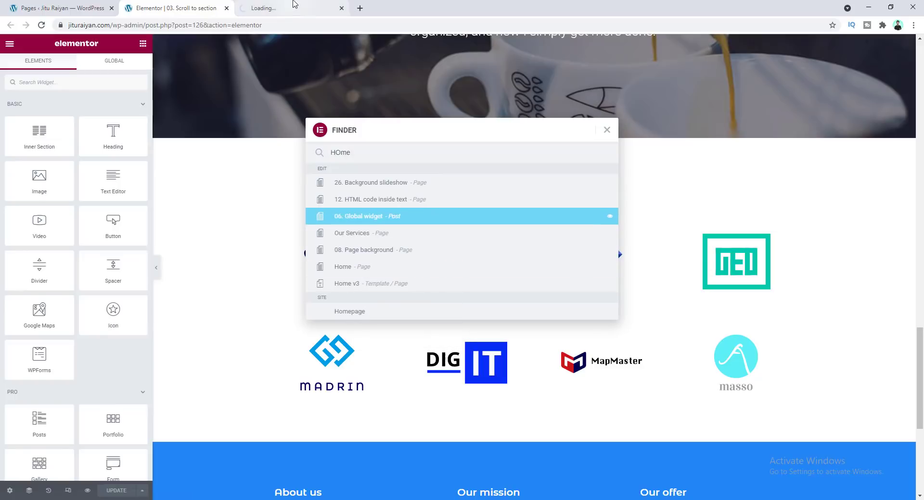
pyautogui.hotkey('ctrl', 'Tab')
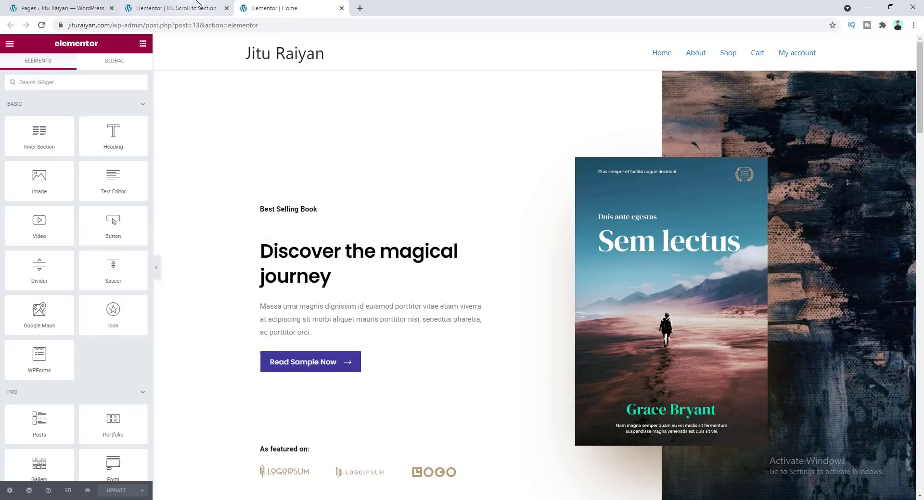
pyautogui.click(176, 9)
# Search the Finder for "add" and then "plu" to browse its create options and the Plugins entry
pyautogui.hotkey('ctrl', 'a')
pyautogui.write('add')
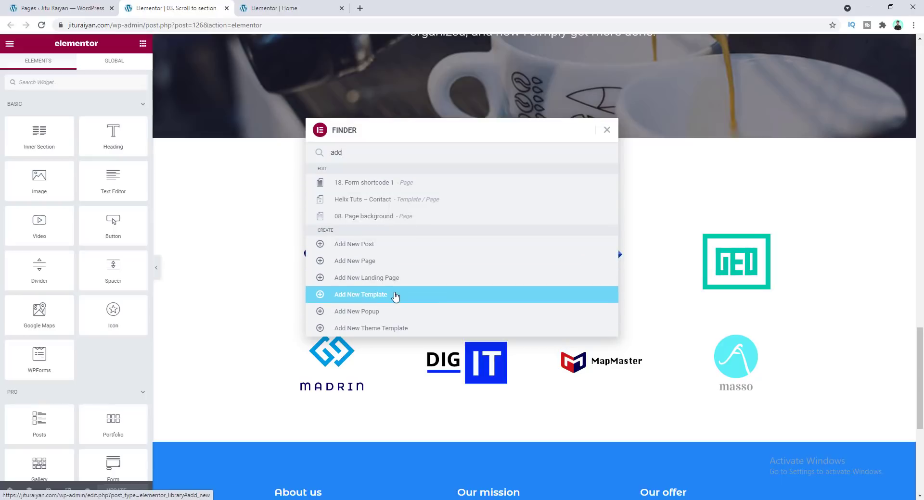
pyautogui.doubleClick(329, 154)
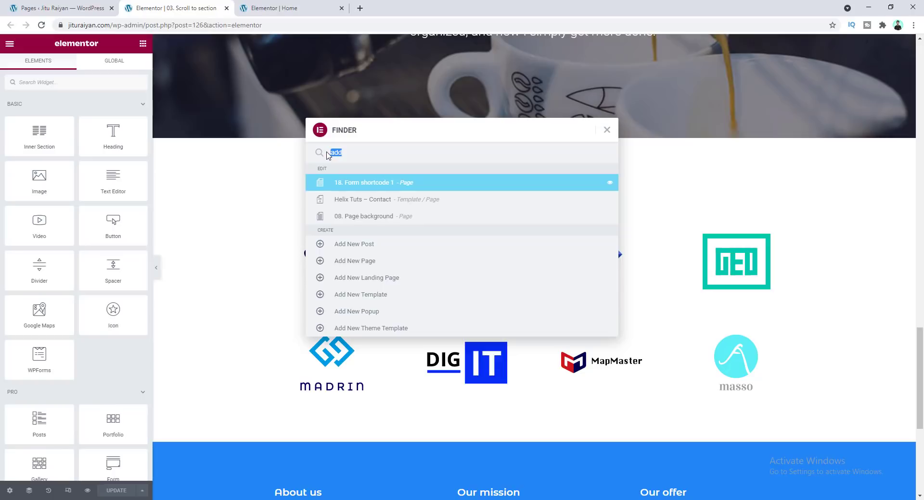
pyautogui.write('plu')
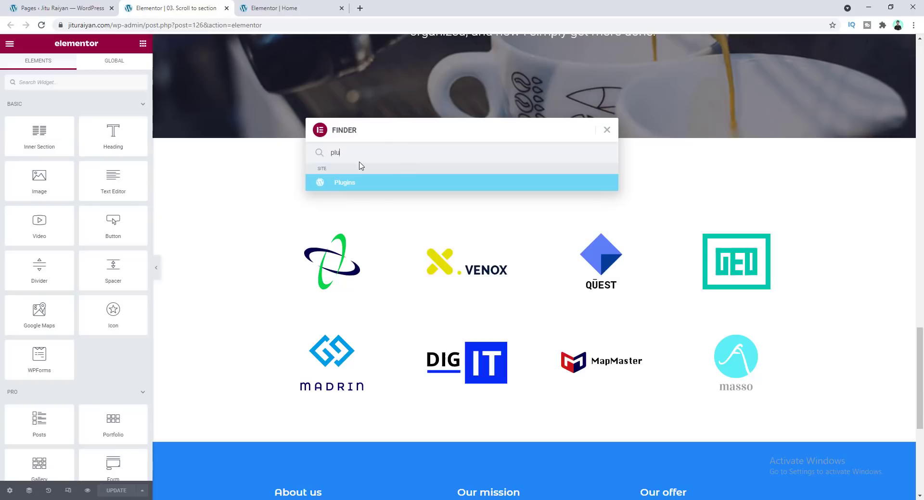
pyautogui.click(28, 6)
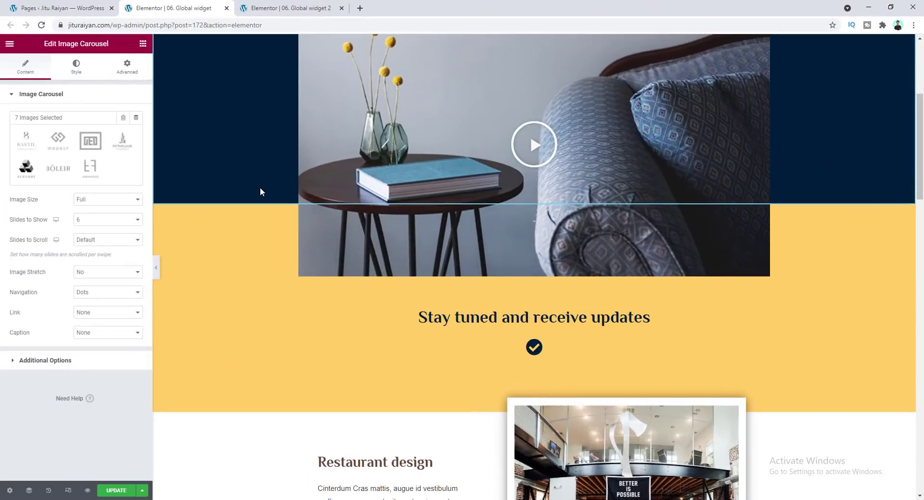
# Save the Trusted by the best logo image carousel as a global widget named Logo Carousel 1
pyautogui.scroll(-19, 392, 235)
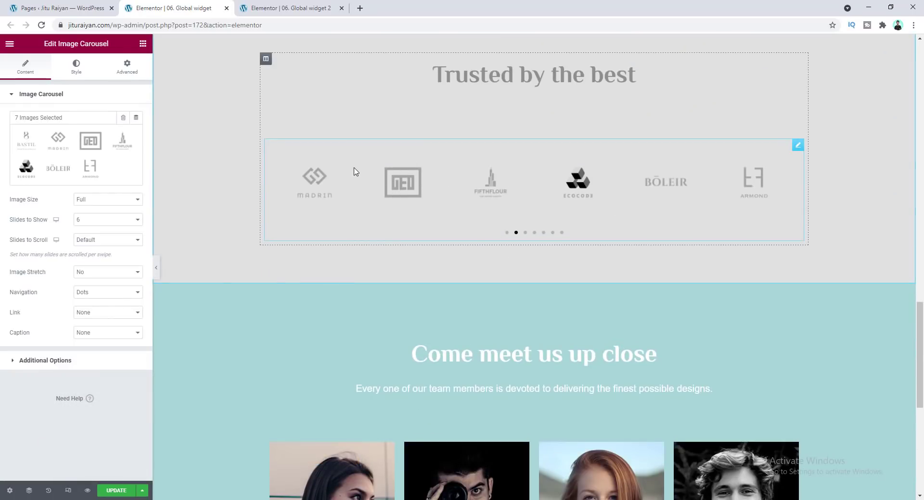
pyautogui.rightClick(390, 169)
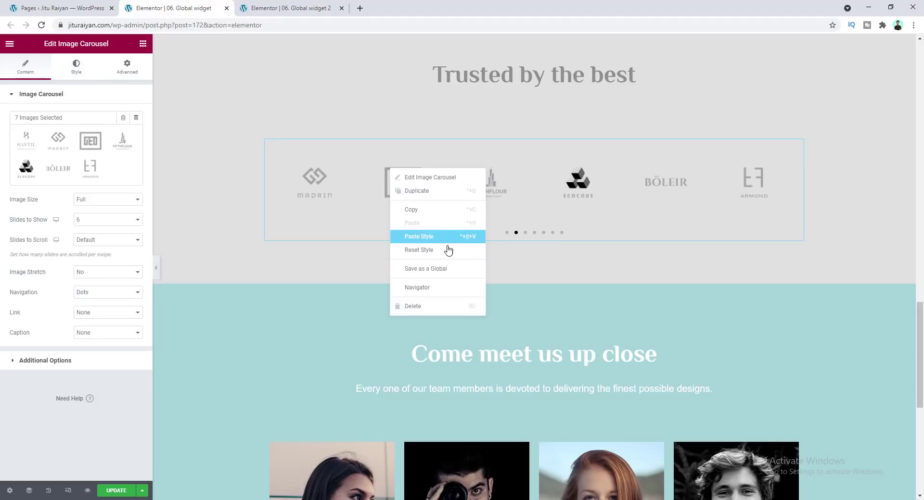
pyautogui.click(428, 276)
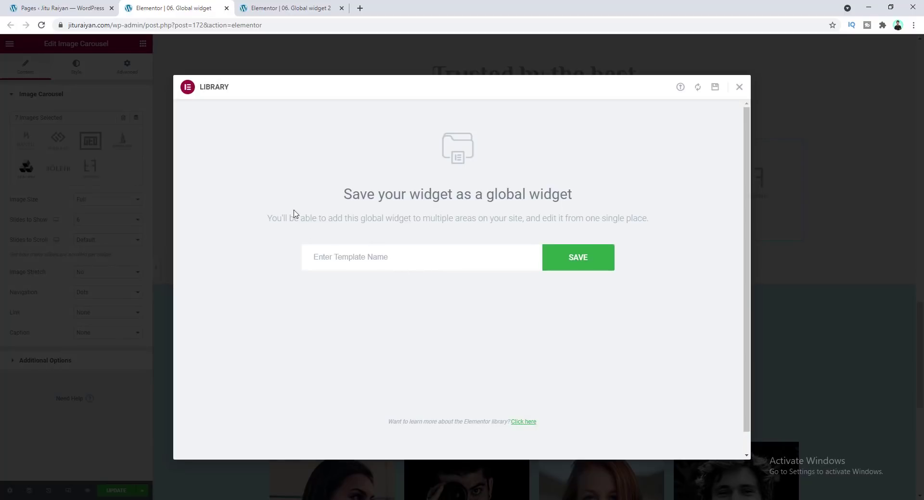
pyautogui.click(332, 259)
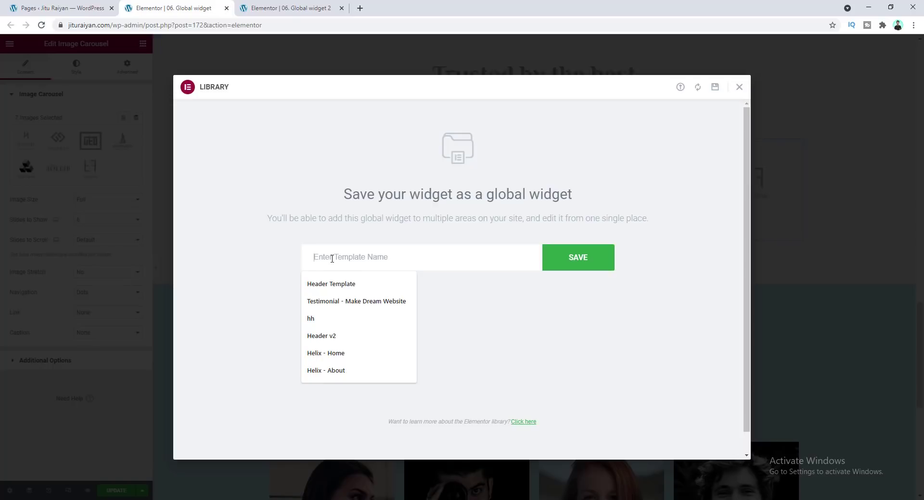
pyautogui.write('Logo Caro')
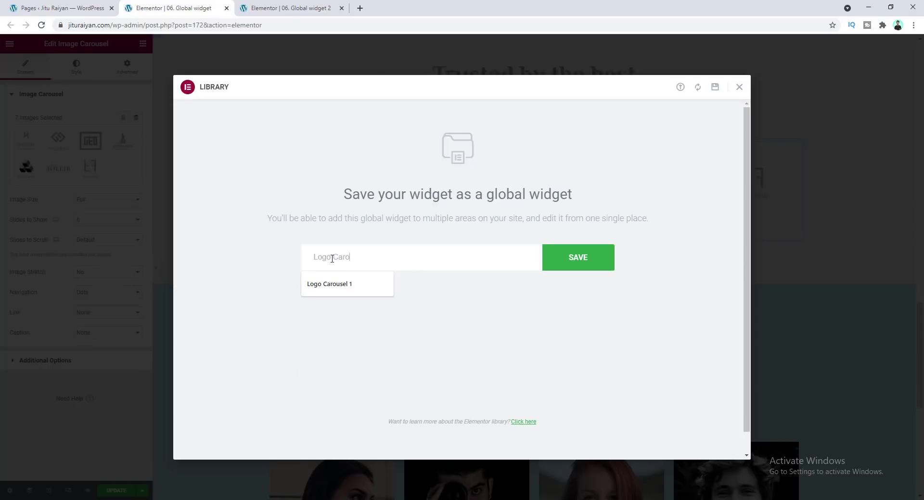
pyautogui.write('use')
pyautogui.click(329, 284)
pyautogui.click(584, 259)
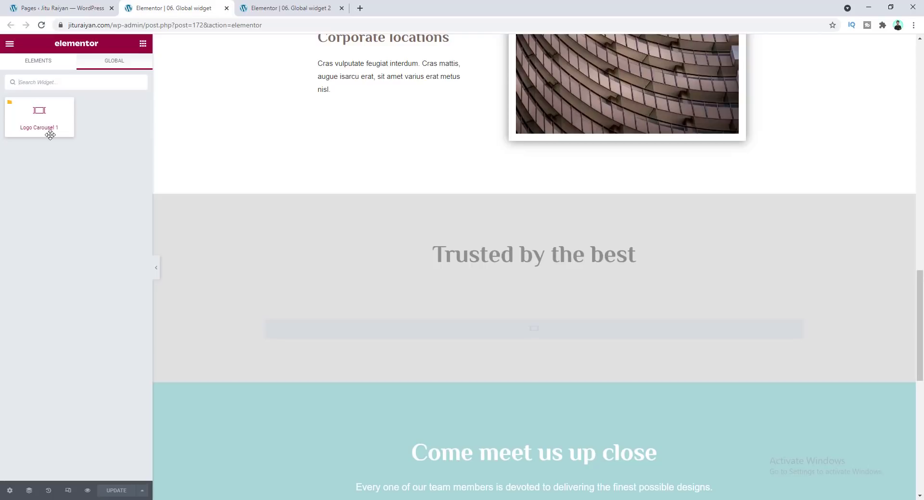
# On the Global widget 2 page, insert the Logo Carousel 1 global widget into the empty dark section
pyautogui.click(285, 4)
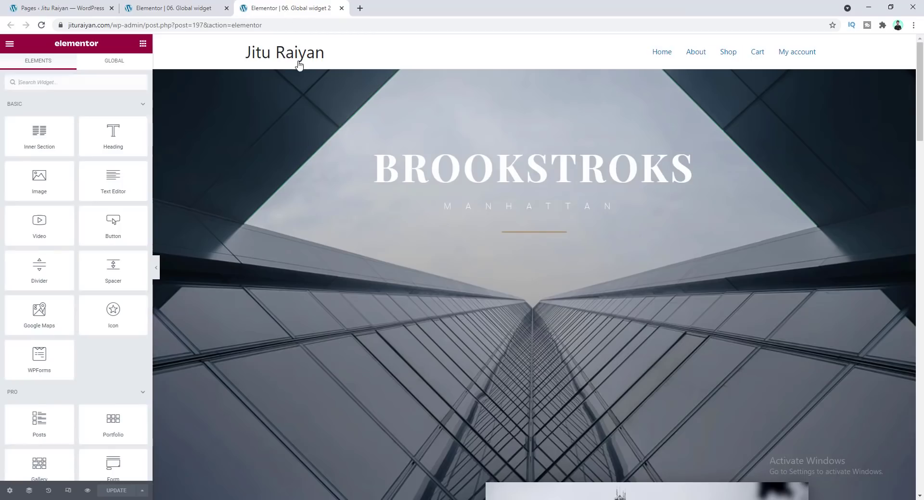
pyautogui.scroll(-15, 336, 192)
pyautogui.scroll(-8, 338, 191)
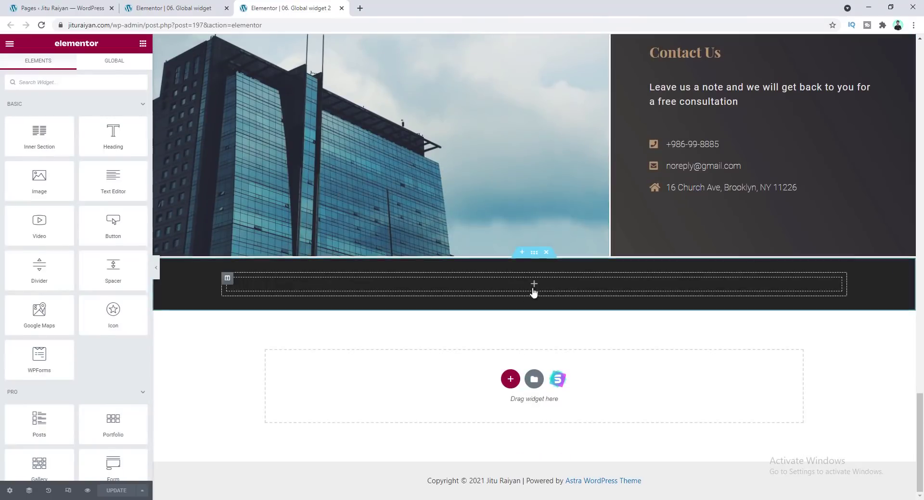
pyautogui.click(114, 60)
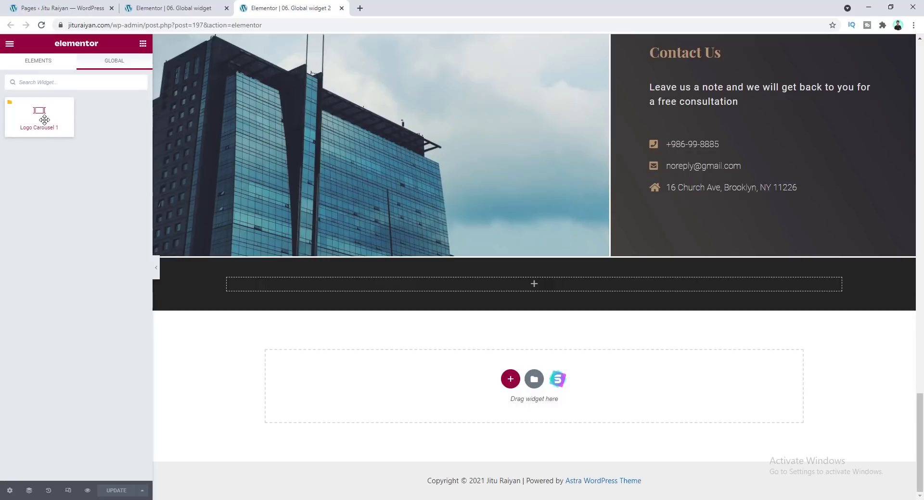
pyautogui.moveTo(38, 113); pyautogui.dragTo(404, 287)
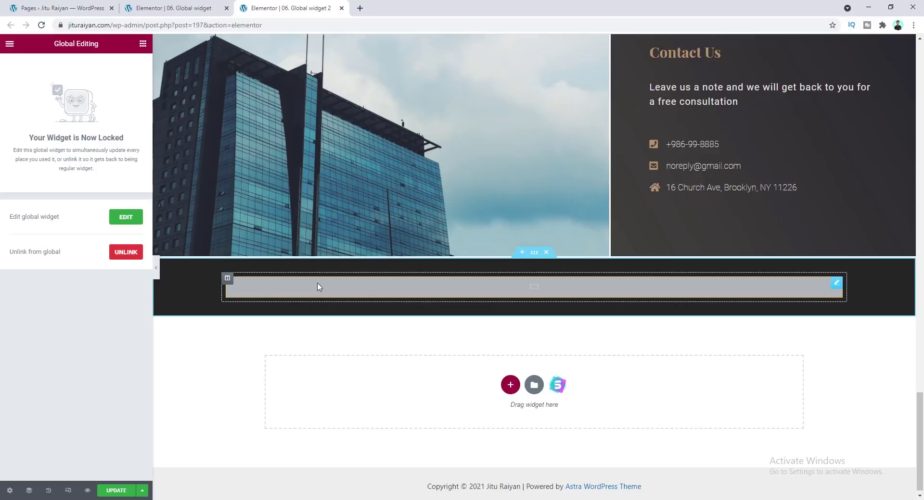
# Edit the Logo Carousel 1 global widget on the Global widget 2 page and set Slides to Show to 5
pyautogui.click(192, 8)
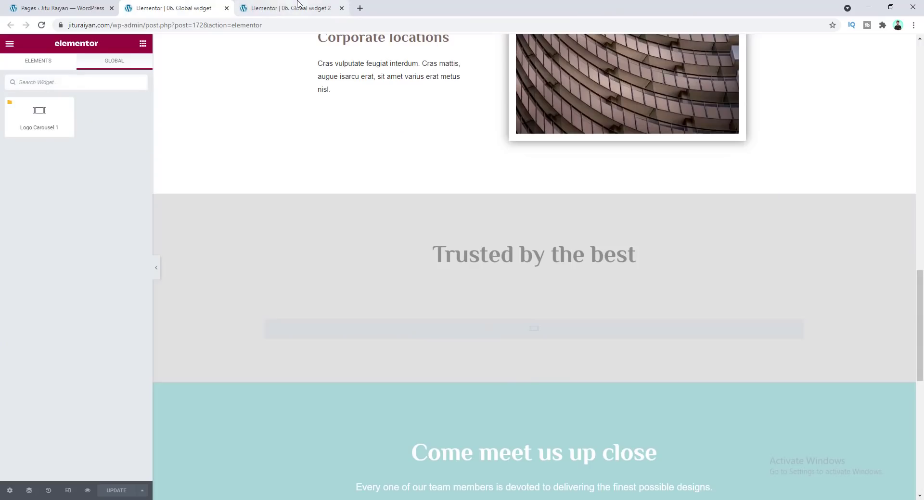
pyautogui.click(297, 8)
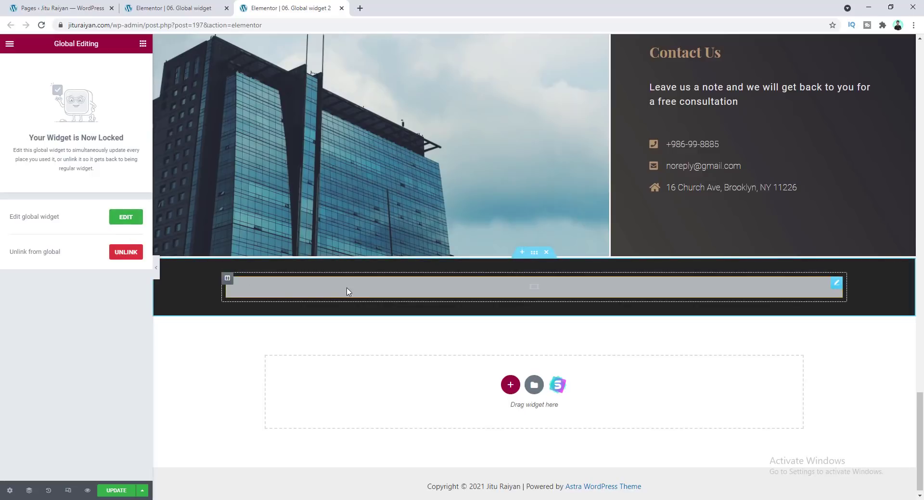
pyautogui.click(124, 218)
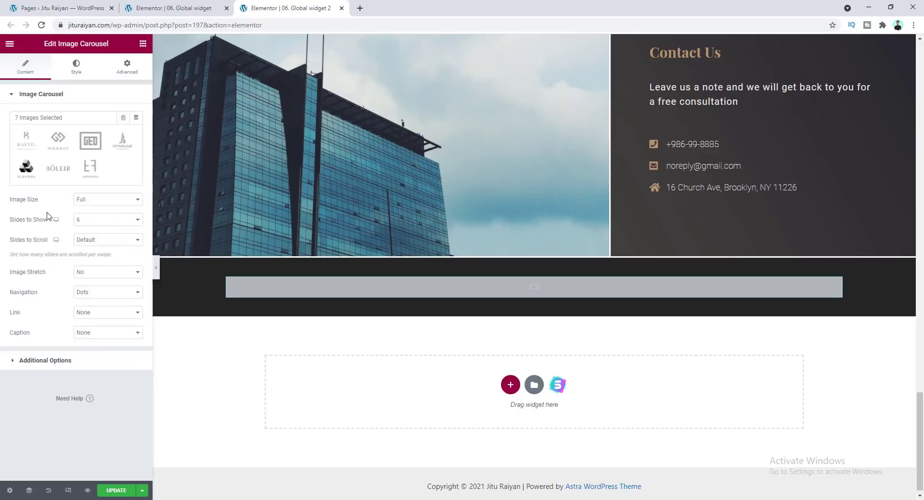
pyautogui.click(103, 220)
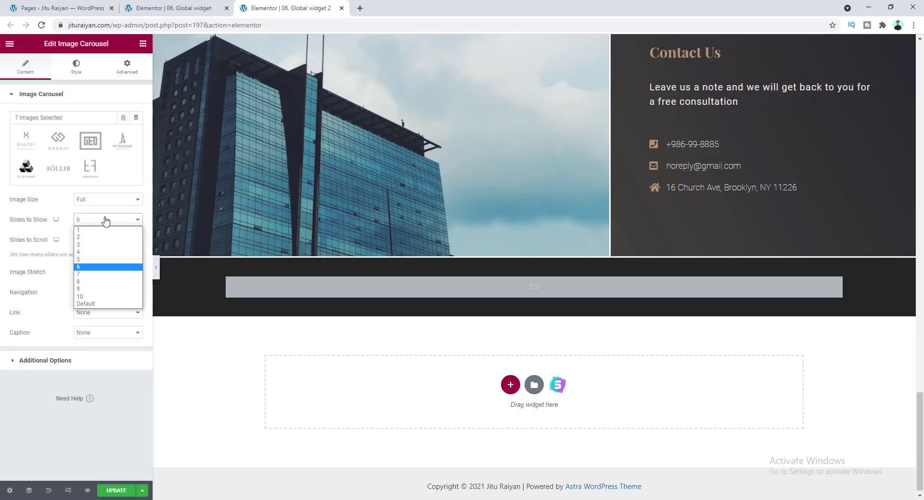
pyautogui.click(102, 260)
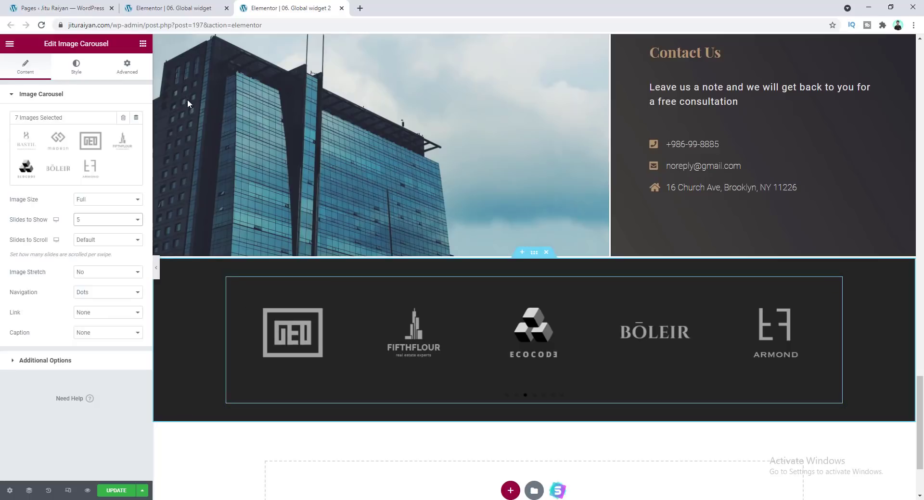
pyautogui.click(185, 8)
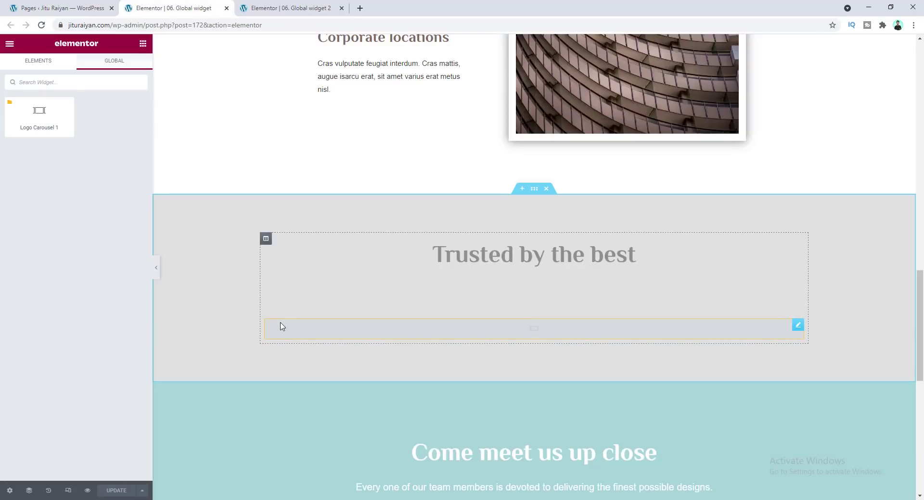
# Enable Elementor Maintenance Mode in Coming Soon mode with the Coming soon template and save the changes
pyautogui.click(276, 4)
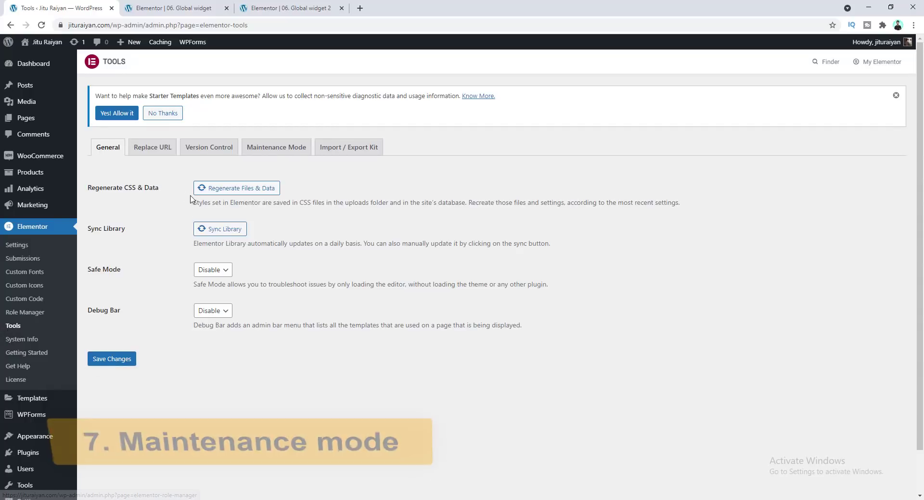
pyautogui.click(277, 150)
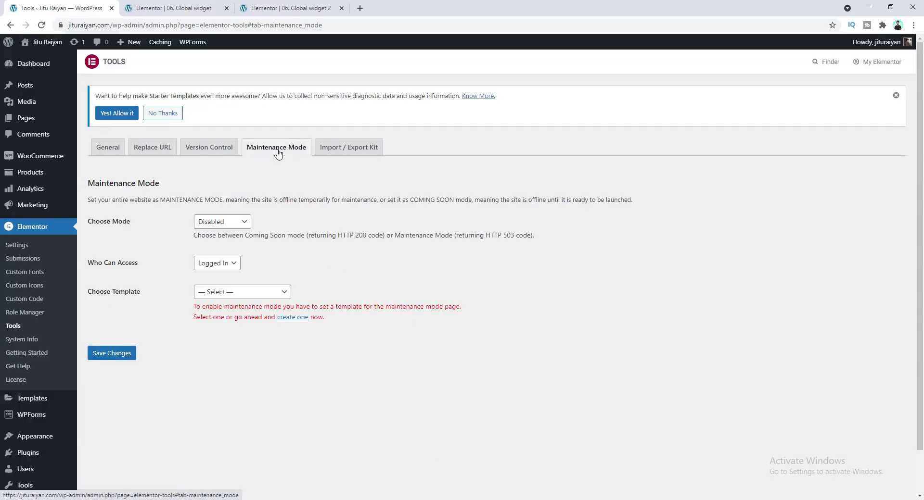
pyautogui.click(236, 225)
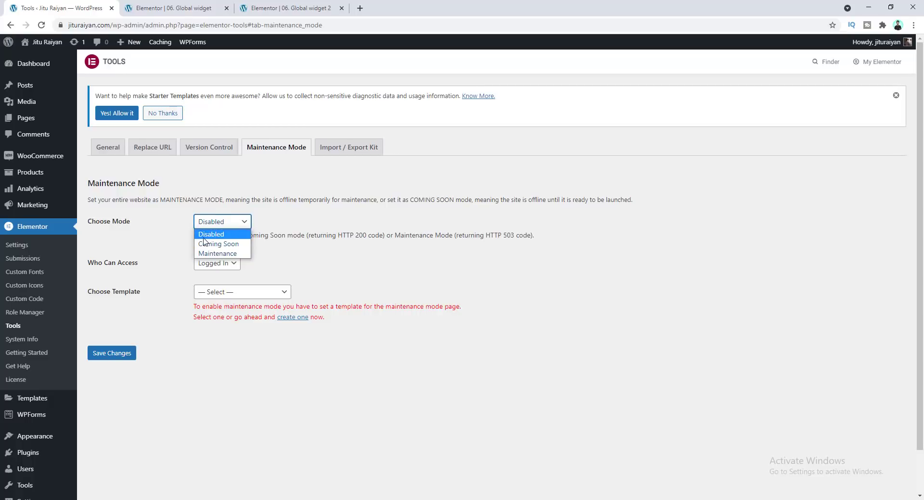
pyautogui.click(230, 245)
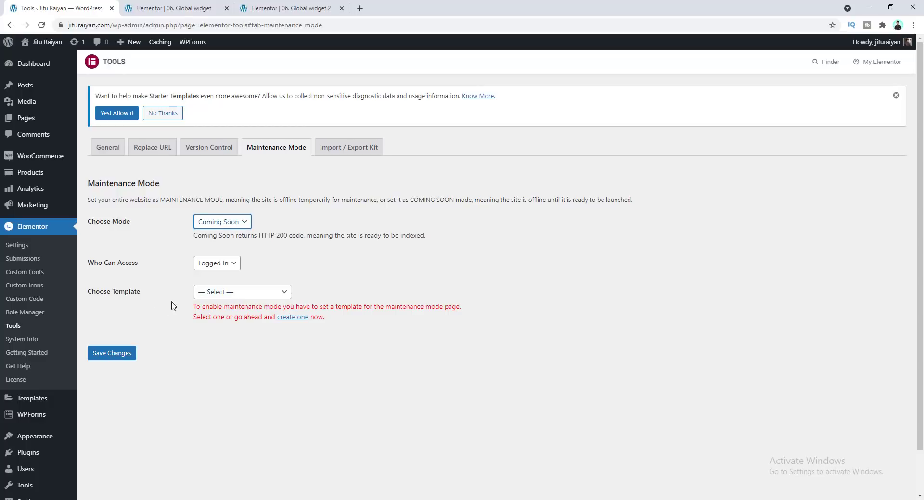
pyautogui.click(245, 292)
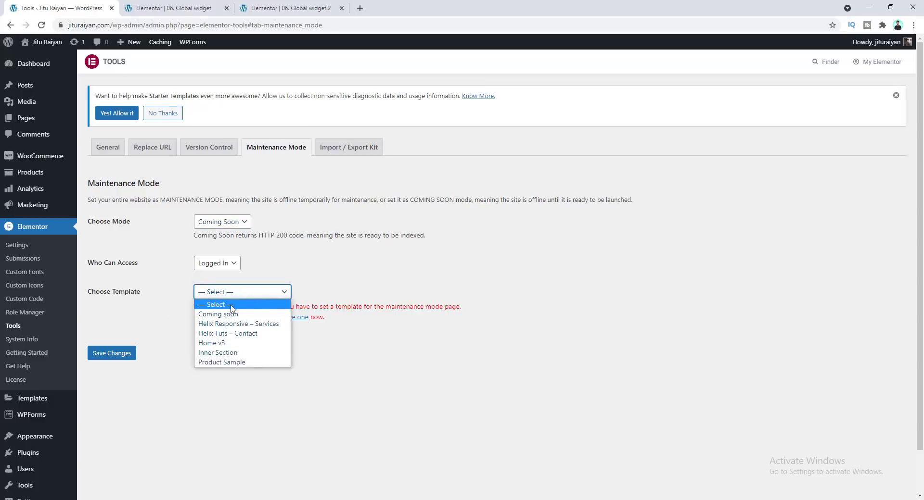
pyautogui.click(217, 315)
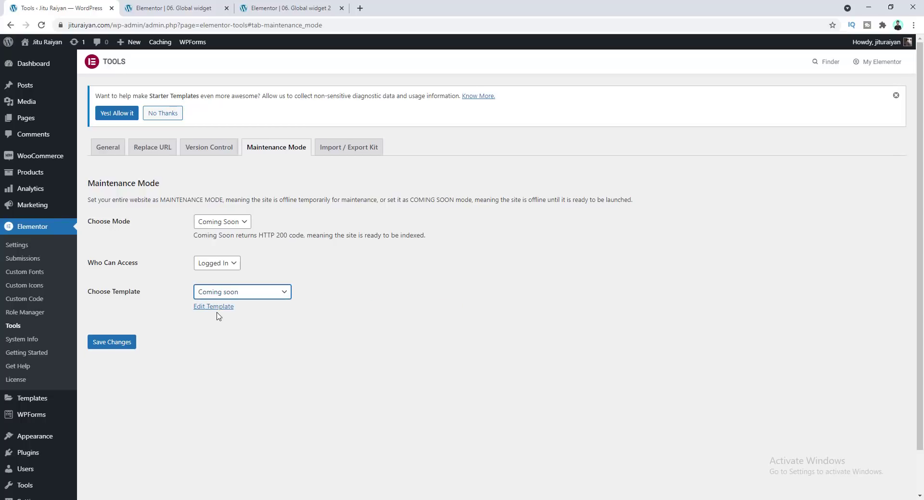
pyautogui.click(127, 346)
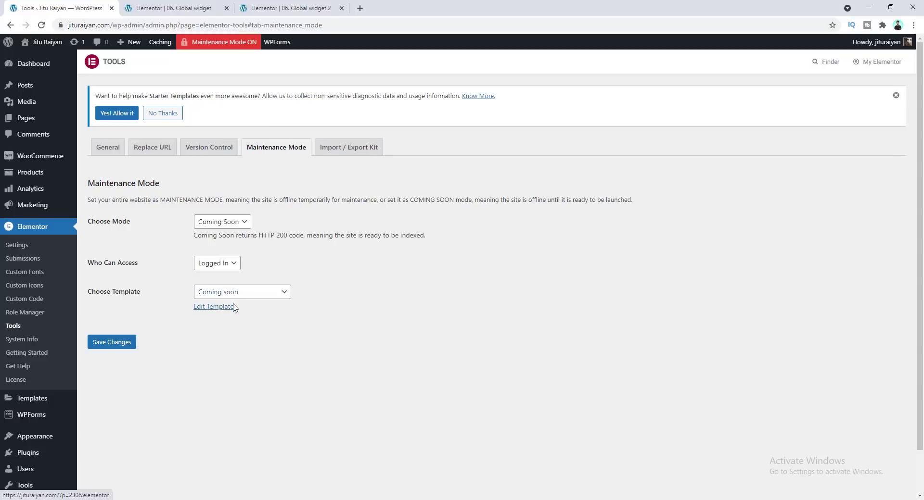
# Open the Coming soon template for editing in a new tab
pyautogui.rightClick(219, 311)
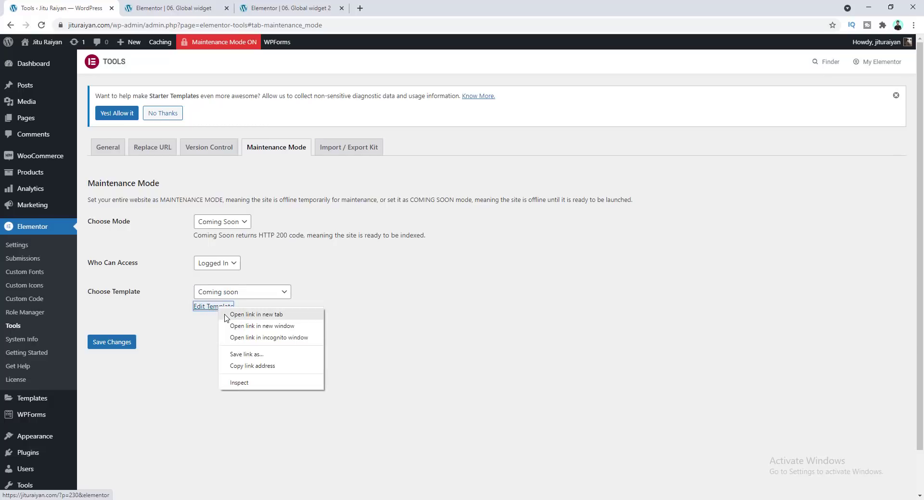
pyautogui.click(226, 316)
pyautogui.click(404, 8)
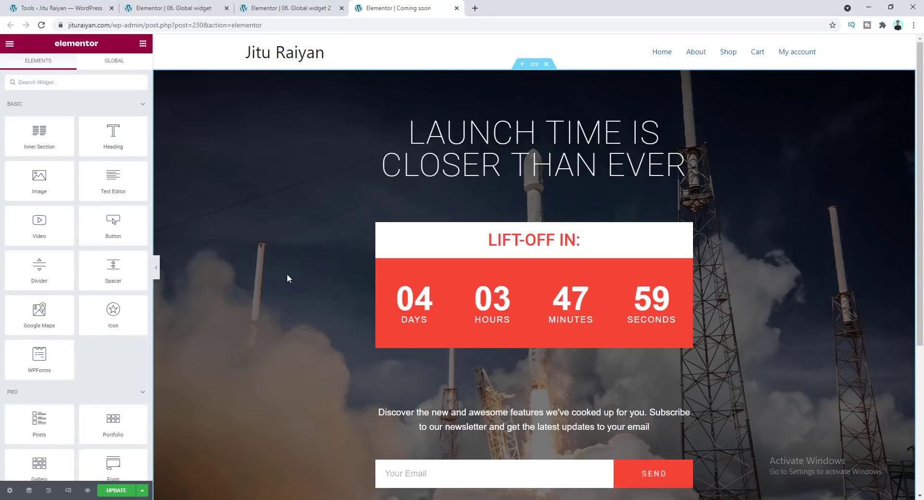
pyautogui.scroll(-5, 382, 413)
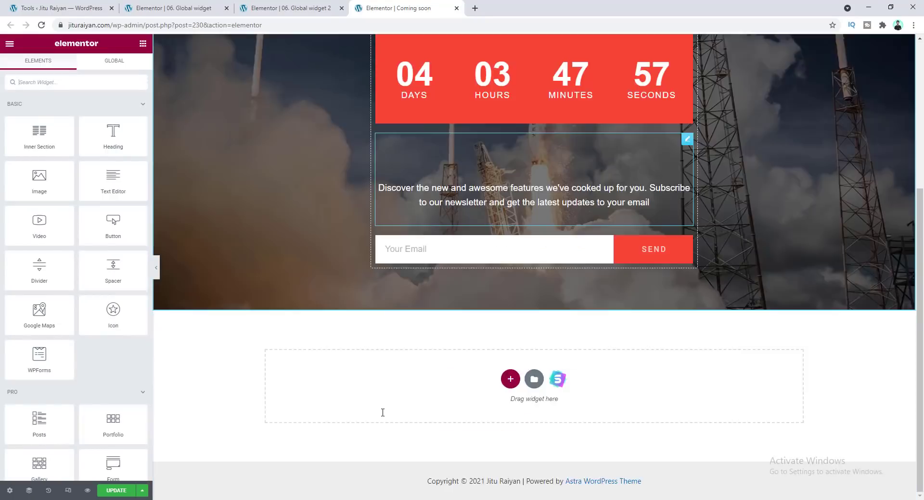
pyautogui.scroll(5, 380, 412)
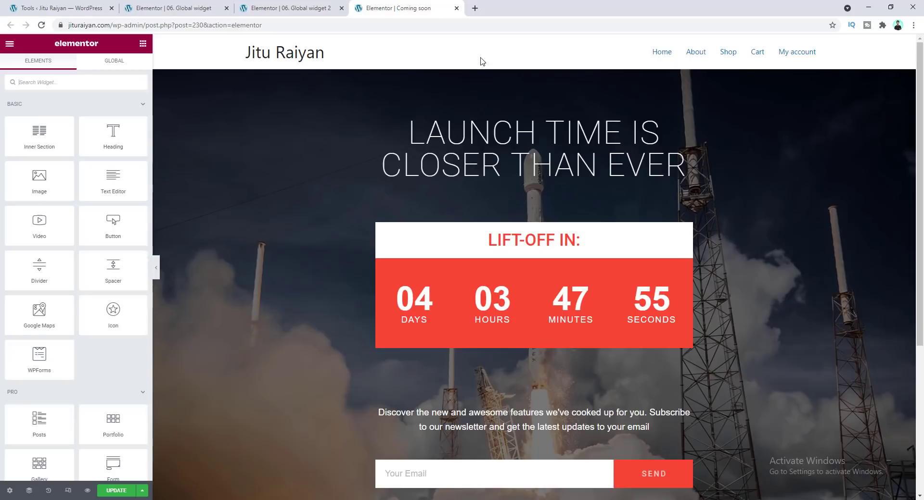
pyautogui.scroll(-5, 463, 337)
pyautogui.scroll(5, 459, 385)
# Set the Coming soon template's page layout to Elementor Canvas and update it
pyautogui.click(9, 491)
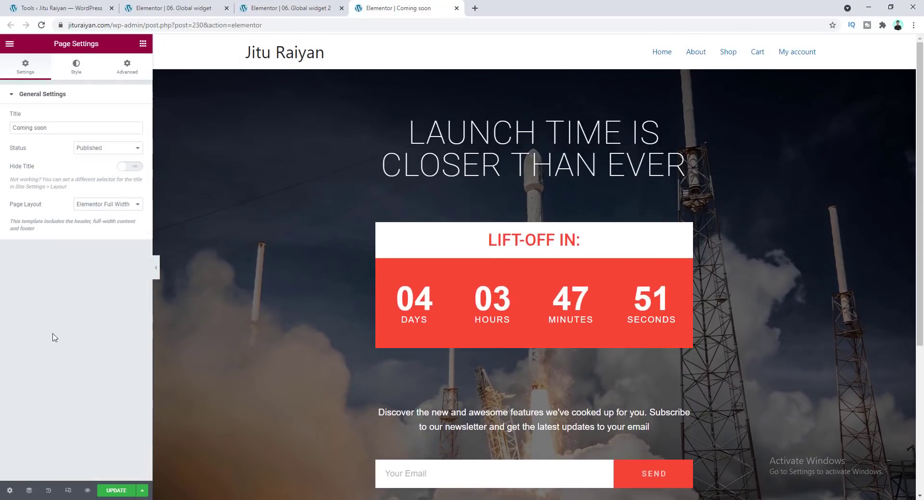
pyautogui.click(83, 207)
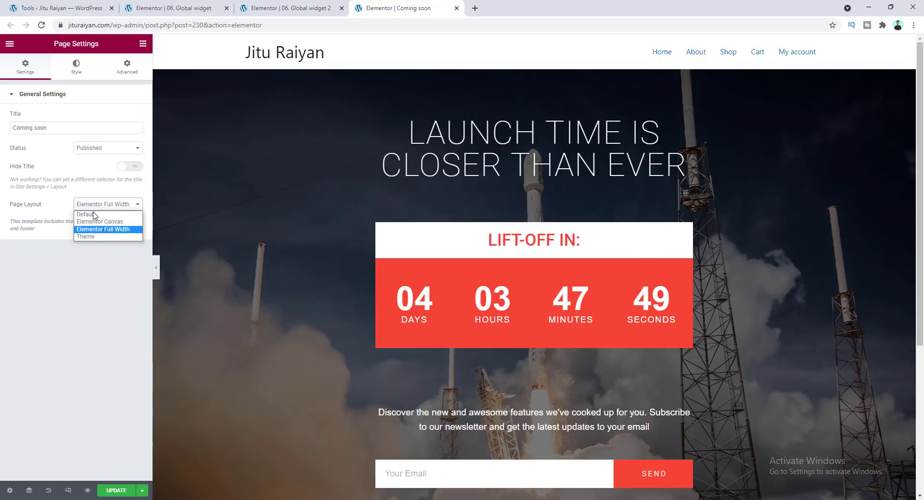
pyautogui.click(95, 222)
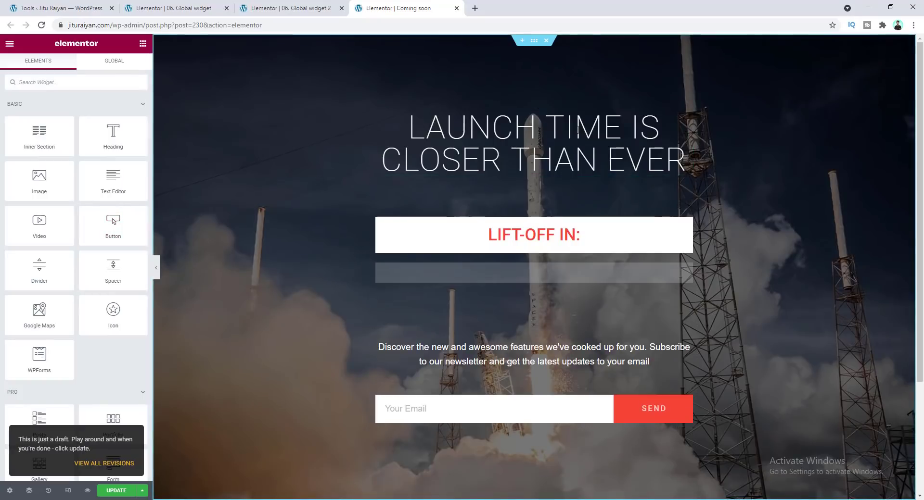
pyautogui.click(114, 490)
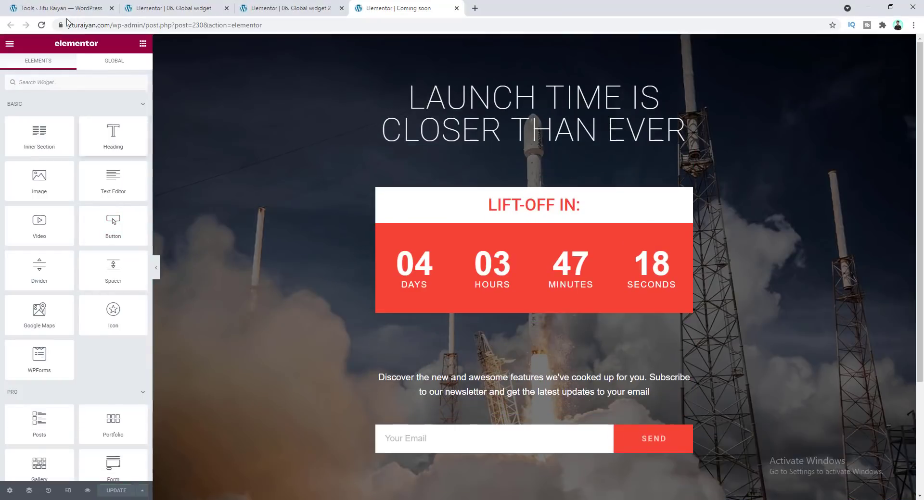
# Visit the site in a new tab and open the About page while logged in
pyautogui.click(62, 8)
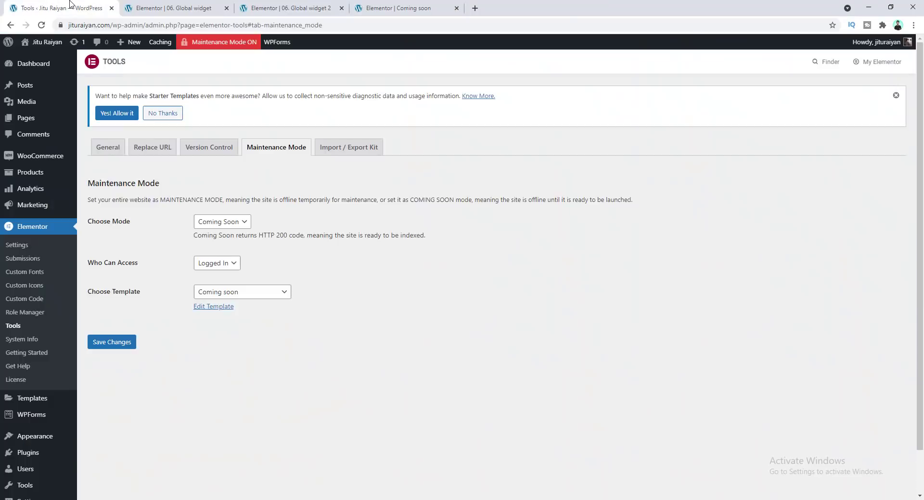
pyautogui.rightClick(58, 44)
pyautogui.click(77, 54)
pyautogui.click(513, 5)
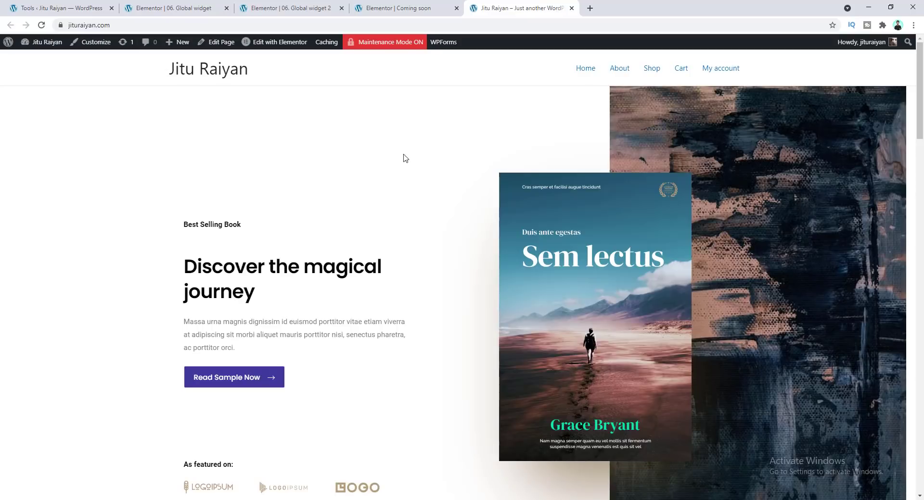
pyautogui.click(620, 69)
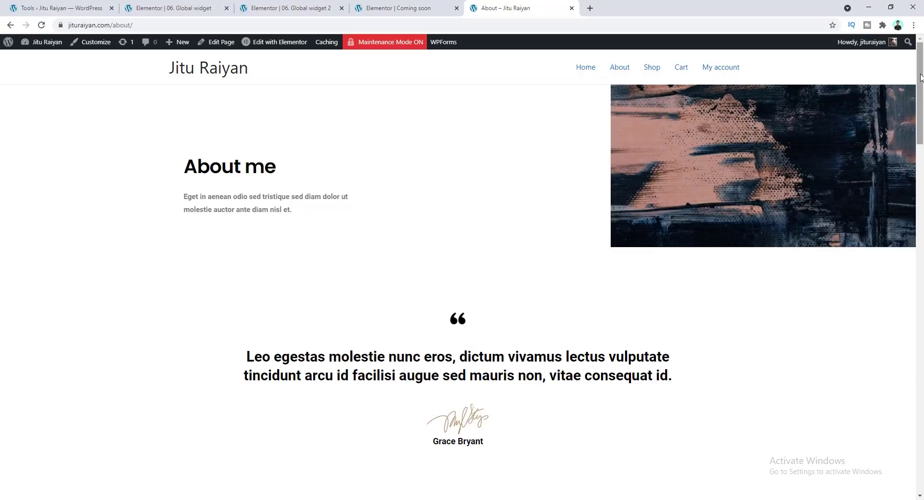
# Log out and reload jituraiyan.com to view the site as a visitor
pyautogui.moveTo(861, 42)
pyautogui.click(837, 92)
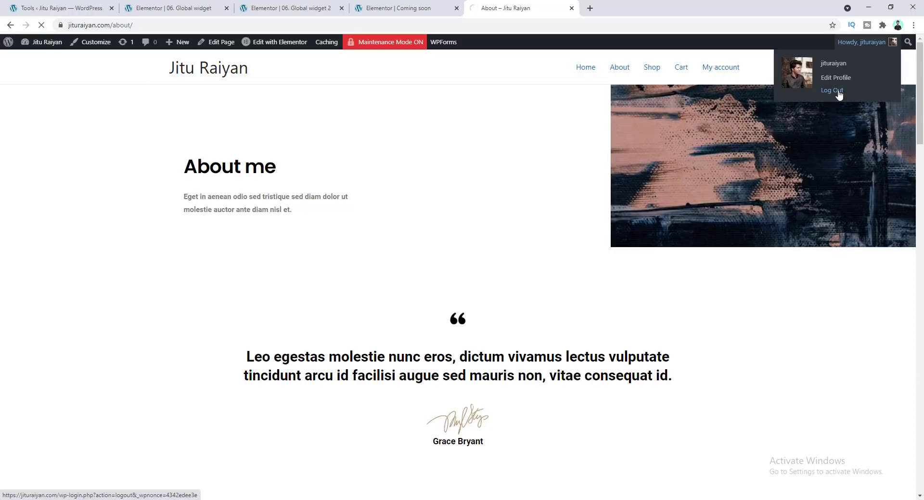
pyautogui.hotkey('ctrl', 'l')
pyautogui.write('jituraiyan.com')
pyautogui.press('Return')
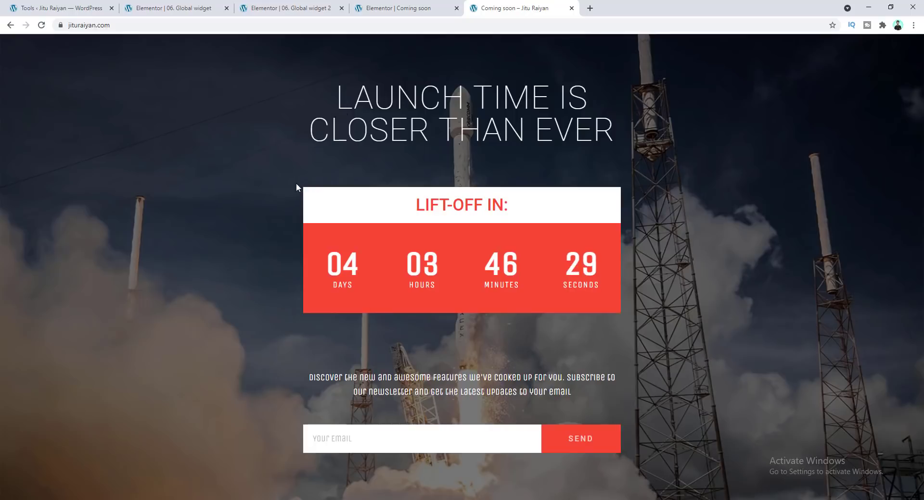
# Open jituraiyan.com/about/ as a visitor
pyautogui.click(156, 25)
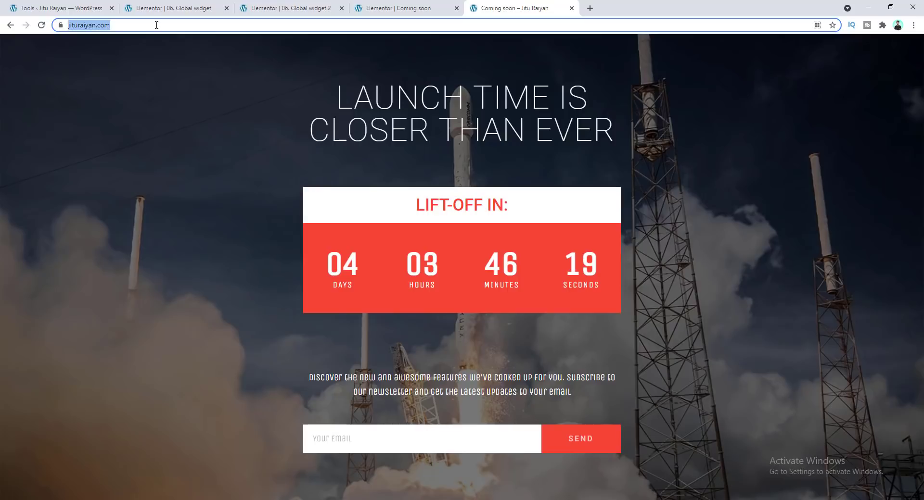
pyautogui.click(157, 25)
pyautogui.write('about')
pyautogui.press('Return')
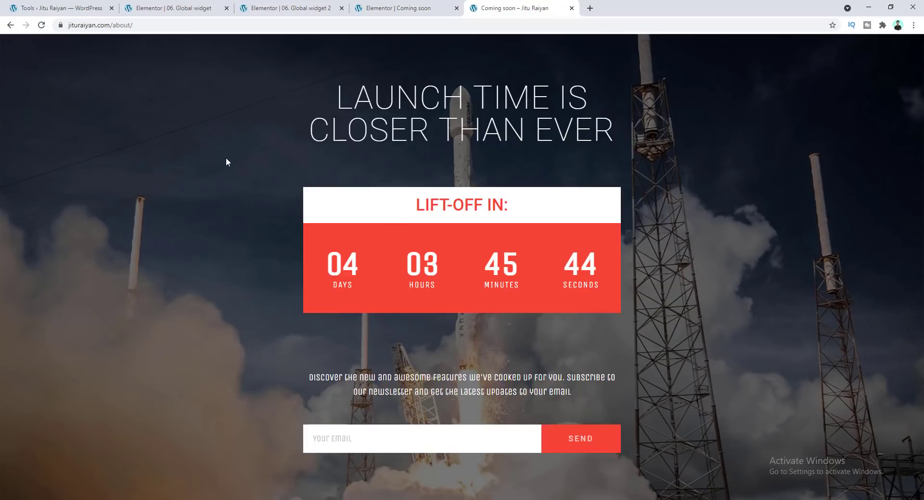
# On the 08. Page background page, inspect the section's Style background and the page's Body Style settings
pyautogui.click(63, 8)
pyautogui.click(503, 260)
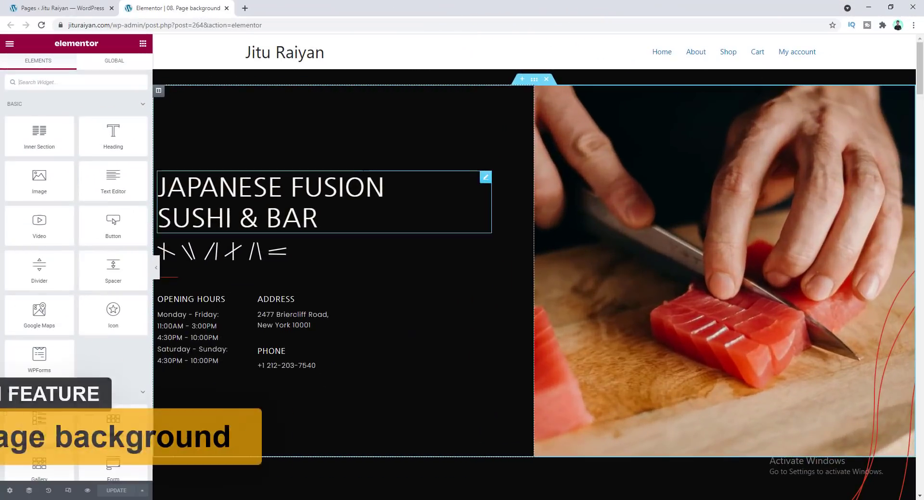
pyautogui.click(412, 220)
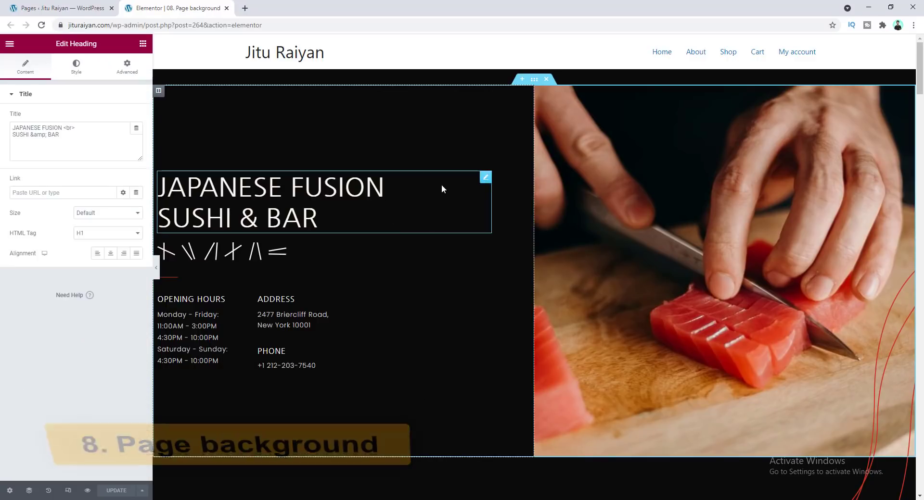
pyautogui.click(533, 81)
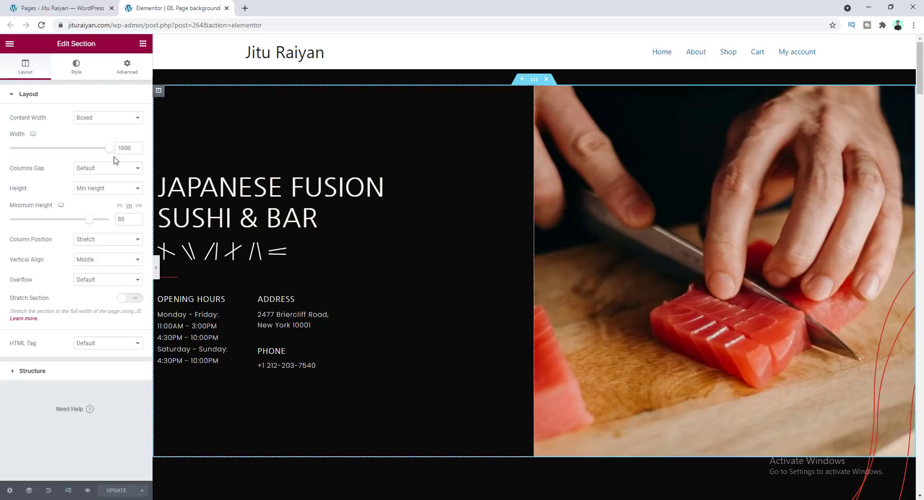
pyautogui.click(75, 70)
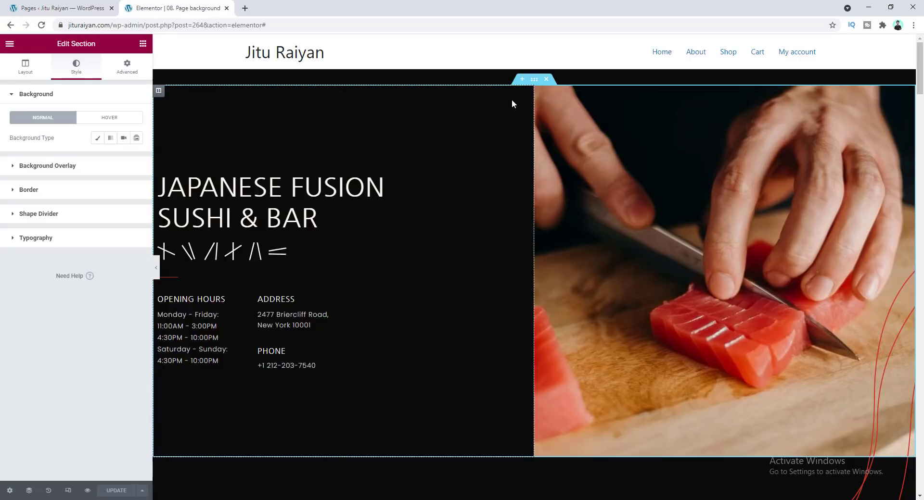
pyautogui.click(9, 491)
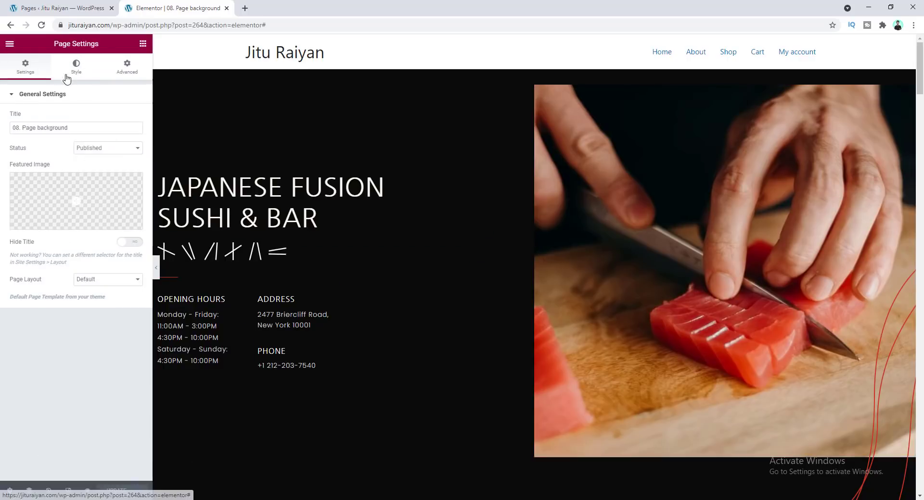
pyautogui.click(76, 68)
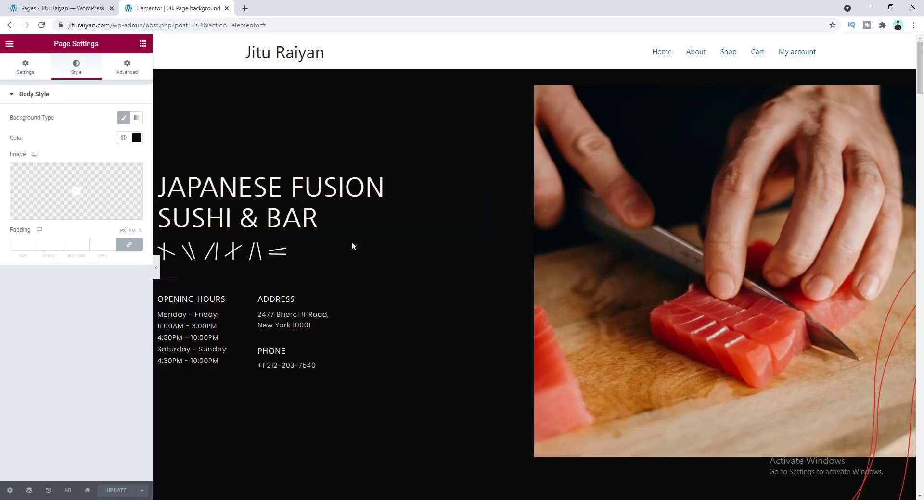
pyautogui.scroll(-15, 449, 315)
pyautogui.scroll(-10, 465, 335)
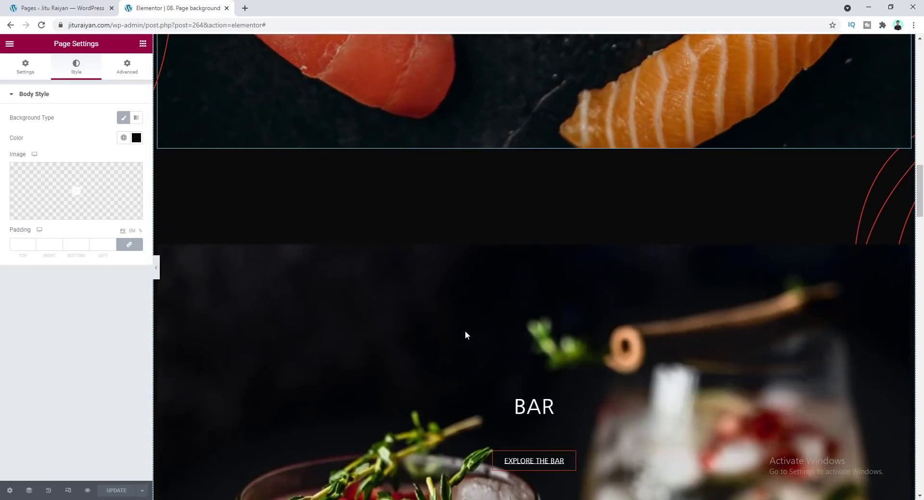
# Change the page body background colour to #C80000, then set it back to #000000
pyautogui.click(136, 139)
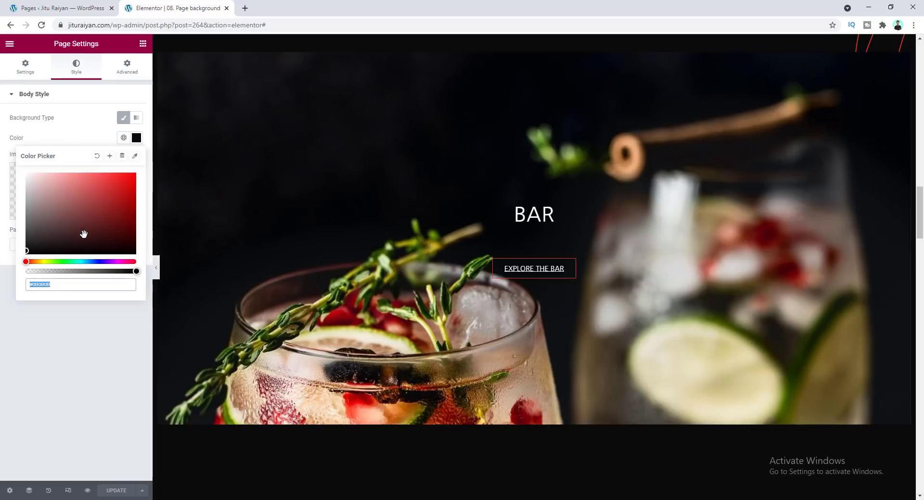
pyautogui.moveTo(73, 233); pyautogui.dragTo(137, 191)
pyautogui.scroll(-10, 473, 279)
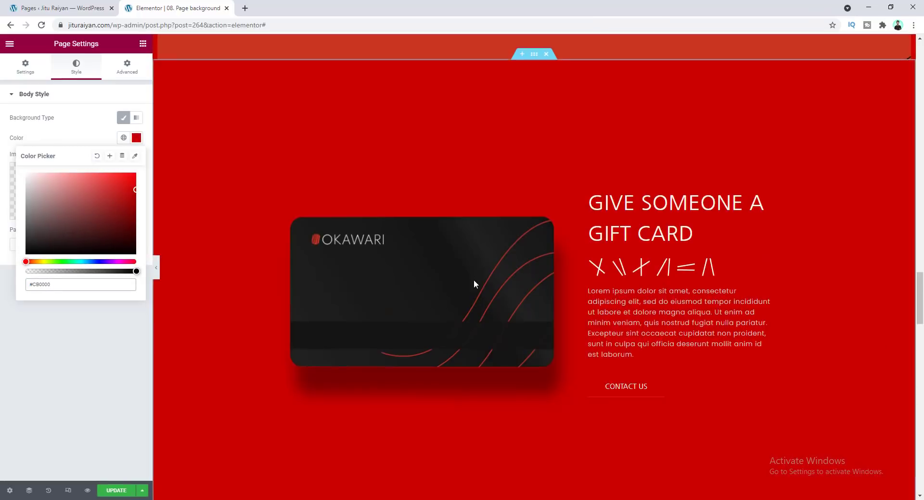
pyautogui.scroll(-10, 408, 337)
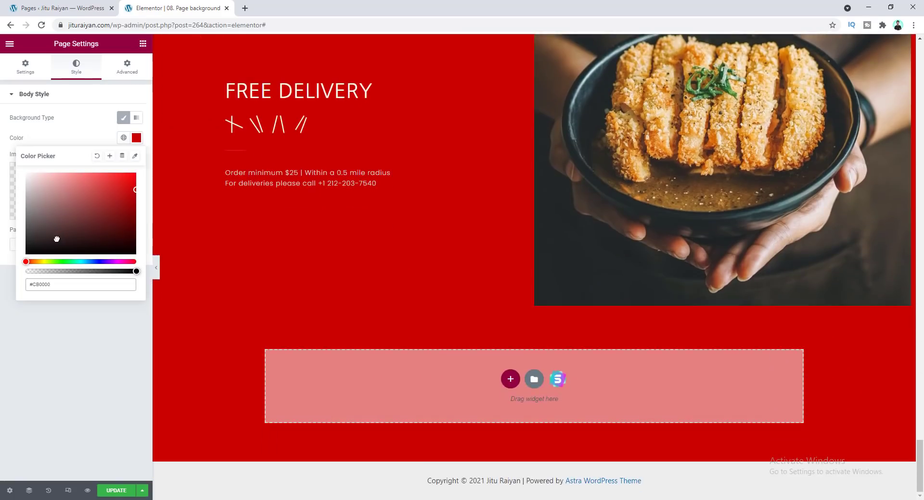
pyautogui.moveTo(58, 238); pyautogui.dragTo(27, 254)
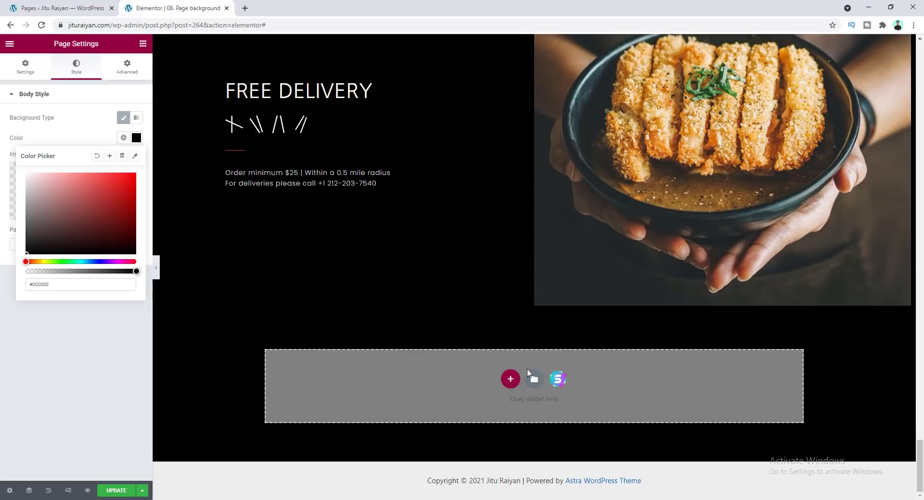
# Add a new two-column section in the empty area at the bottom of the page
pyautogui.click(510, 380)
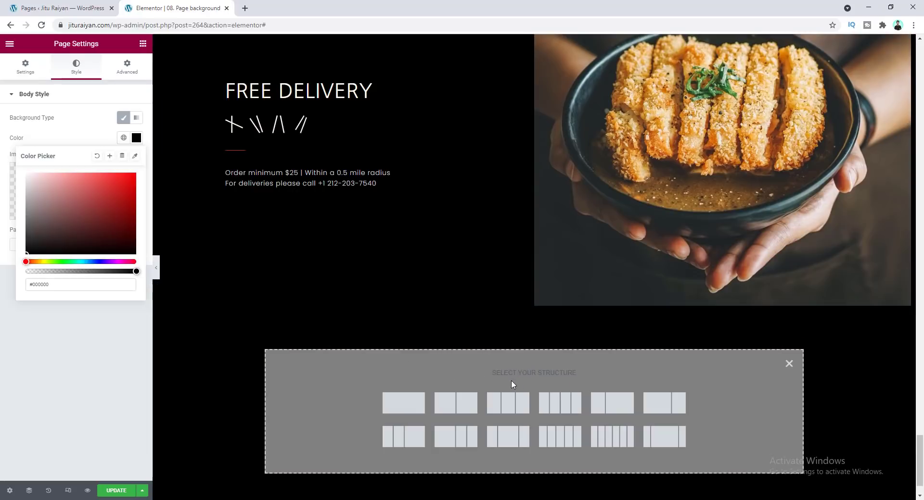
pyautogui.click(456, 401)
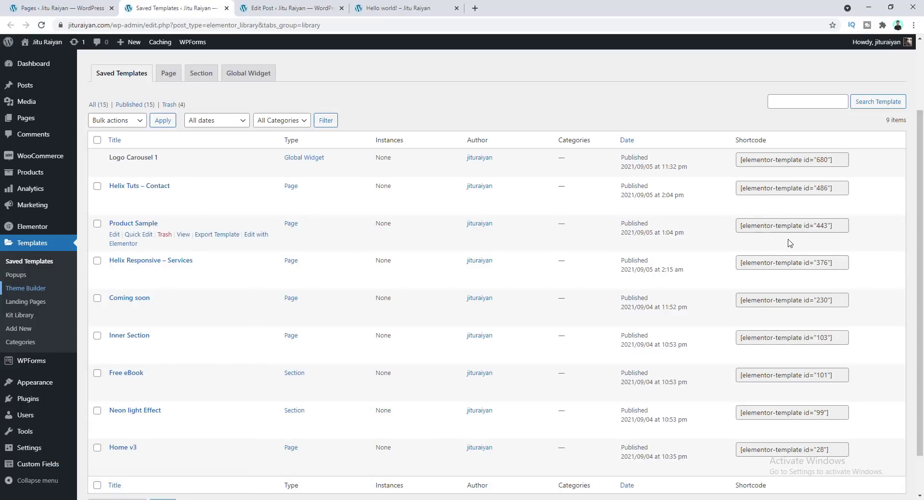
# Open the Free eBook section template from Saved Templates in the Elementor editor in a new tab
pyautogui.scroll(-1, 772, 250)
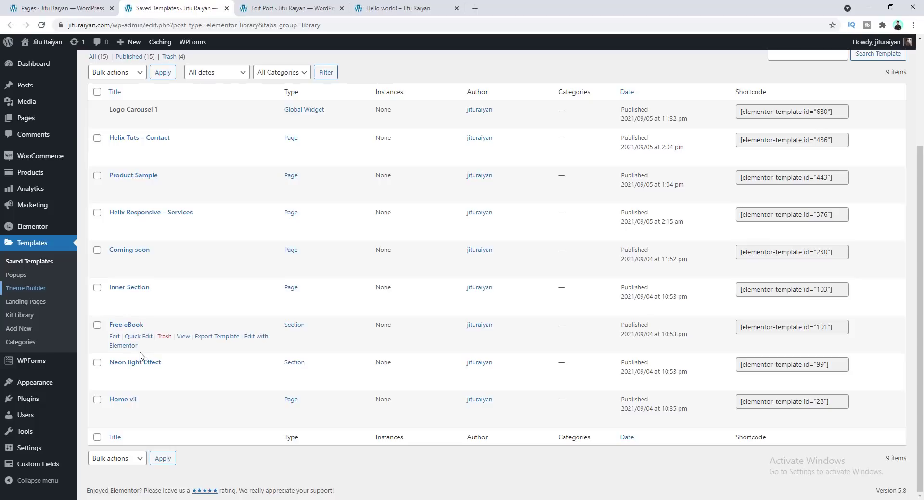
pyautogui.rightClick(123, 325)
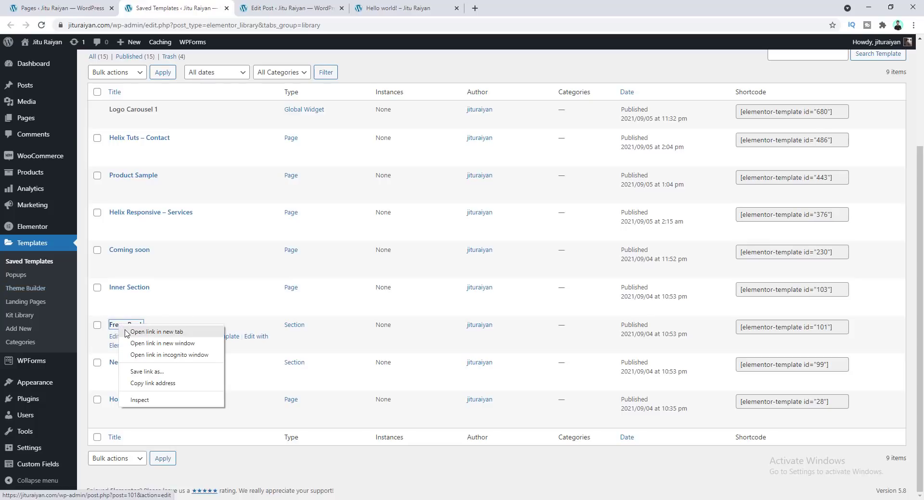
pyautogui.click(147, 331)
pyautogui.click(274, 7)
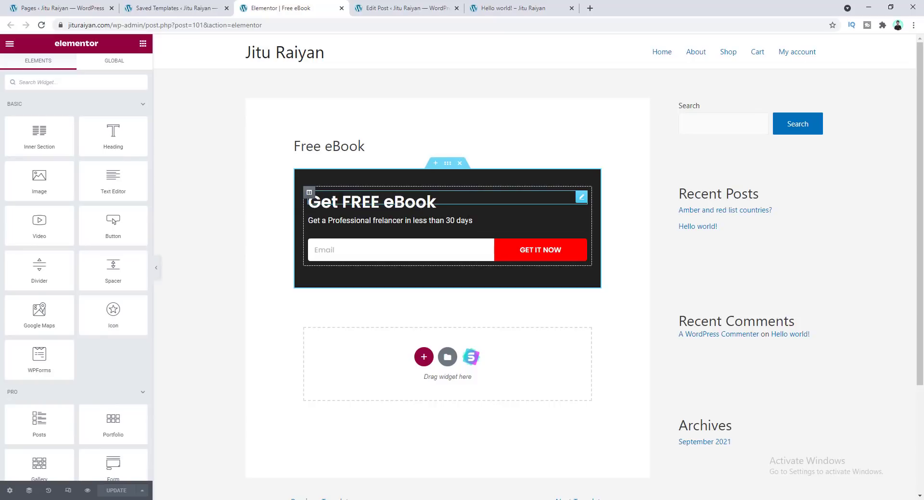
# Copy the Free eBook template's shortcode, paste it into an empty block of the Hello world post, and update the post
pyautogui.click(173, 8)
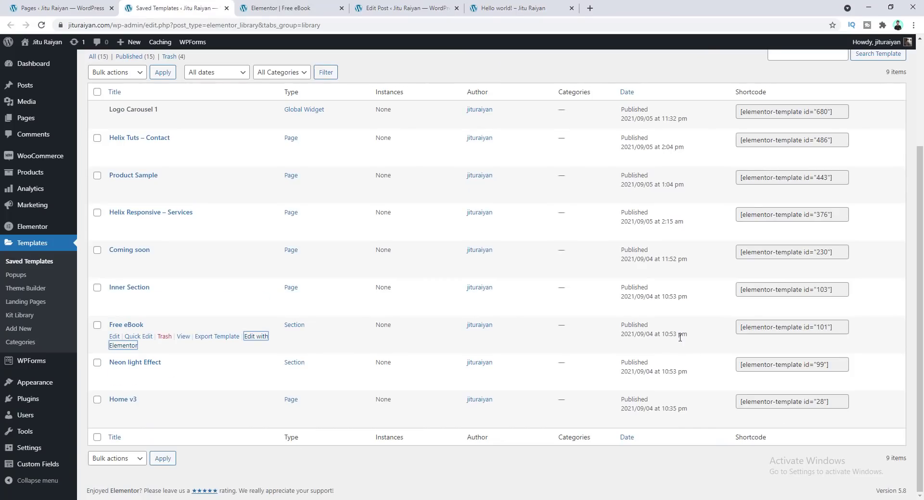
pyautogui.click(835, 328)
pyautogui.hotkey('ctrl', 'c')
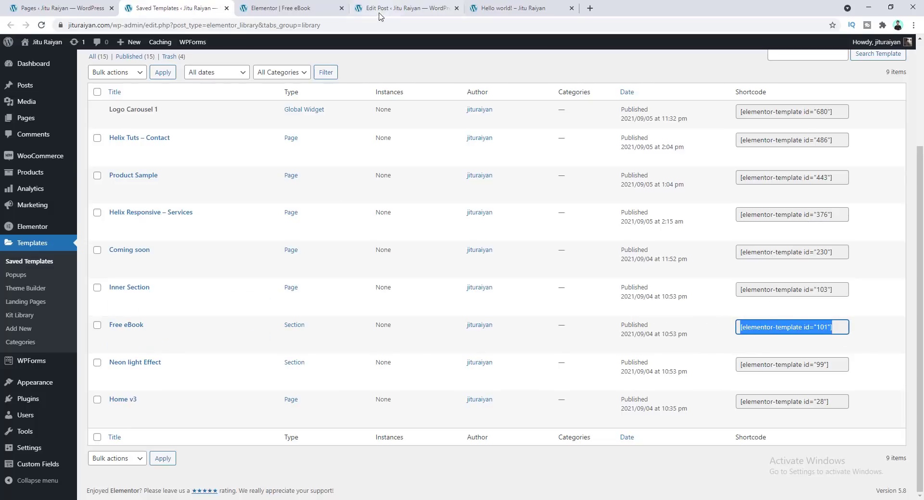
pyautogui.click(392, 5)
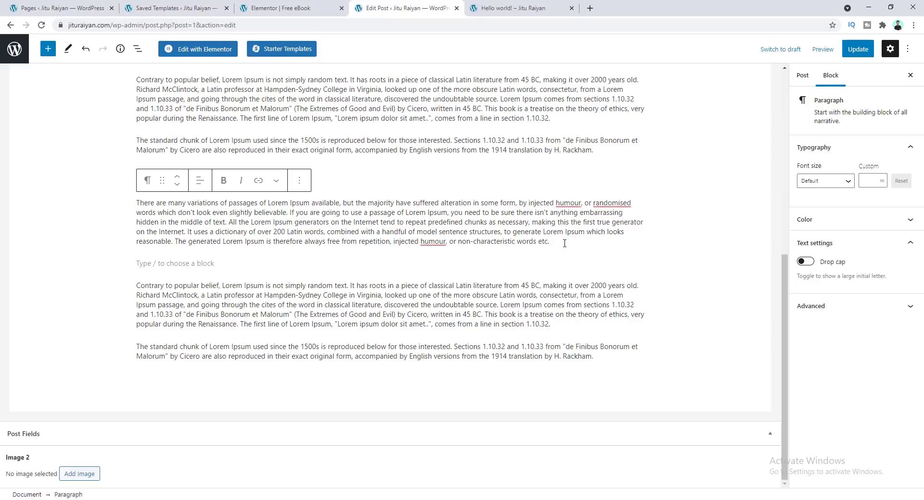
pyautogui.click(289, 263)
pyautogui.hotkey('ctrl', 'v')
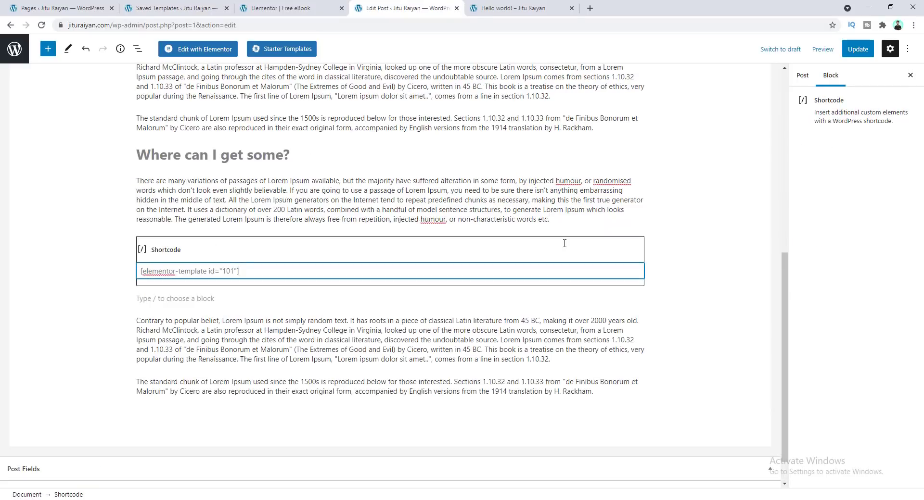
pyautogui.click(857, 52)
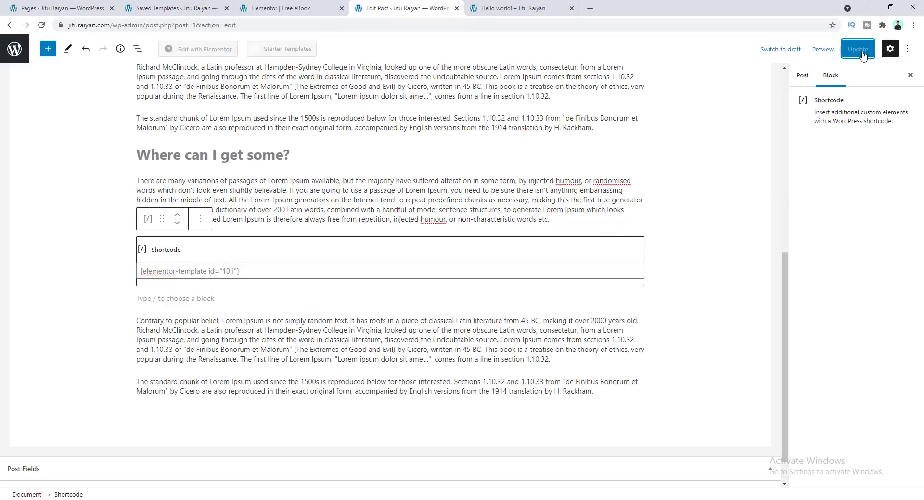
# Review the previewed post with the embedded Free eBook section
pyautogui.scroll(-14, 447, 197)
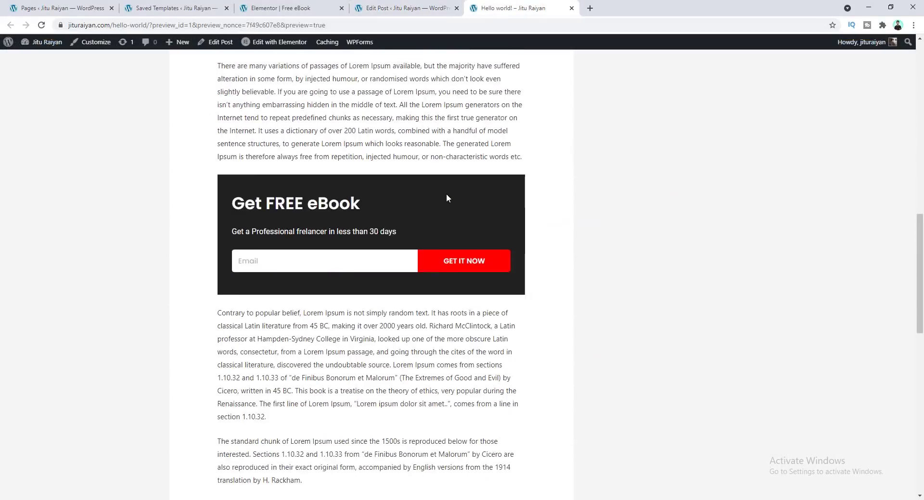
pyautogui.scroll(1, 445, 196)
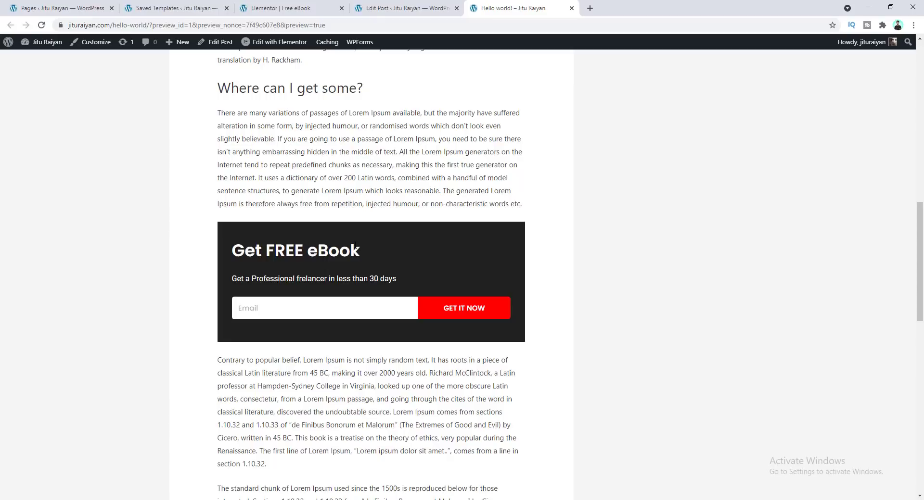
pyautogui.moveTo(353, 251); pyautogui.dragTo(251, 251)
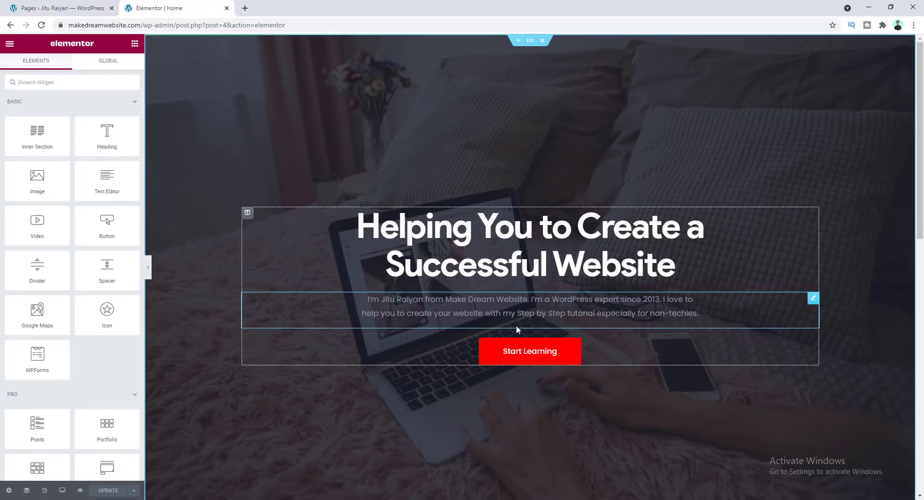
# Enable opening the See All Tutorials button's link in a new window
pyautogui.scroll(-10, 515, 325)
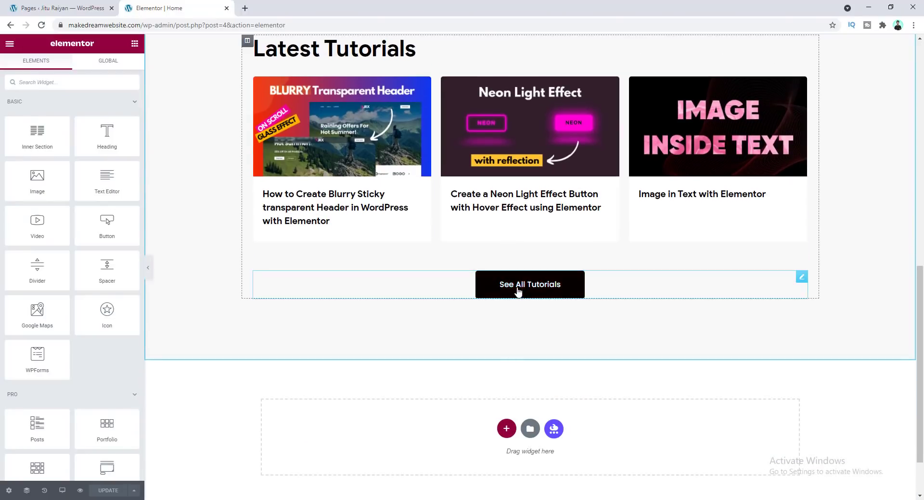
pyautogui.click(518, 292)
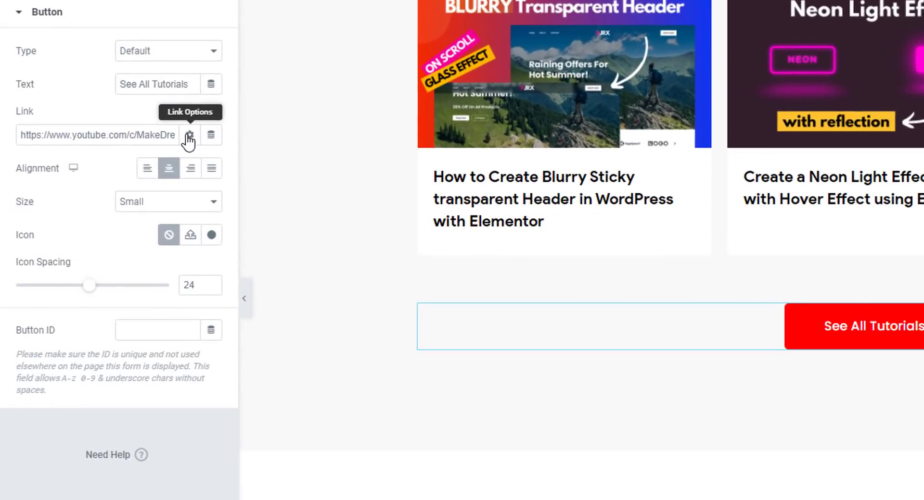
pyautogui.click(189, 136)
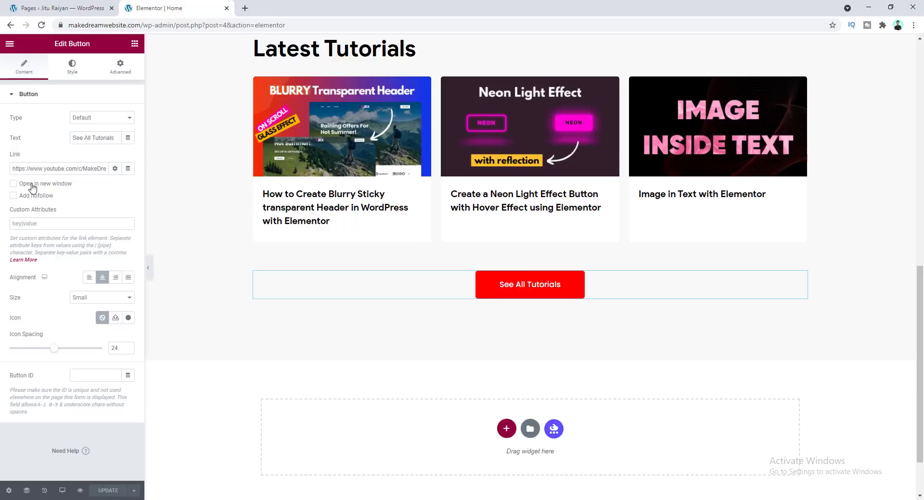
pyautogui.click(35, 185)
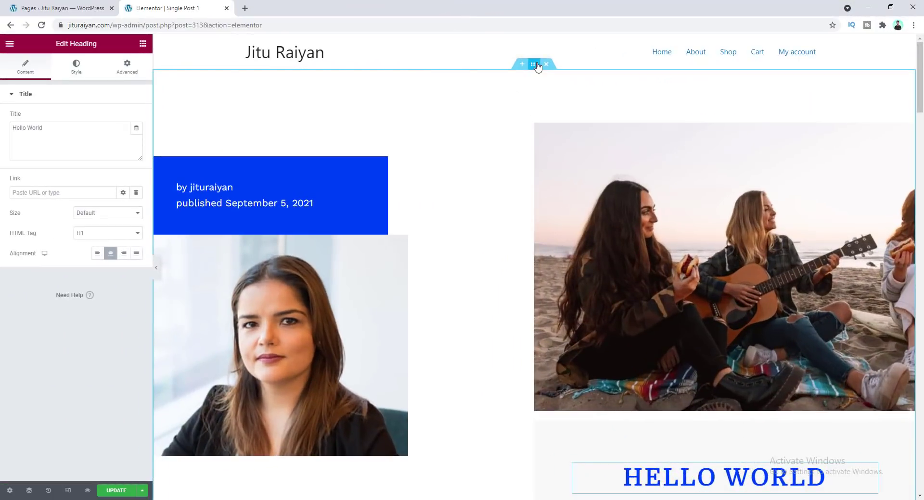
# Clear the Hello World heading's title text in the Single Post 1 template
pyautogui.scroll(-3, 497, 277)
pyautogui.click(496, 276)
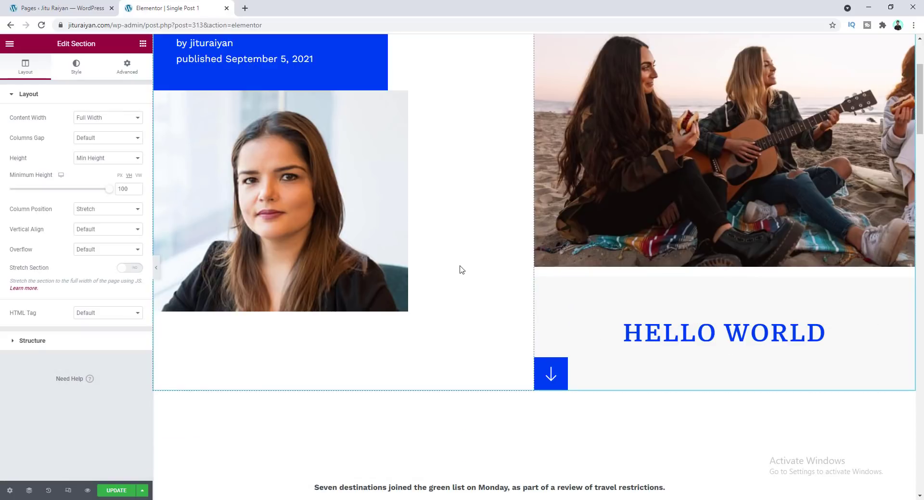
pyautogui.scroll(3, 489, 310)
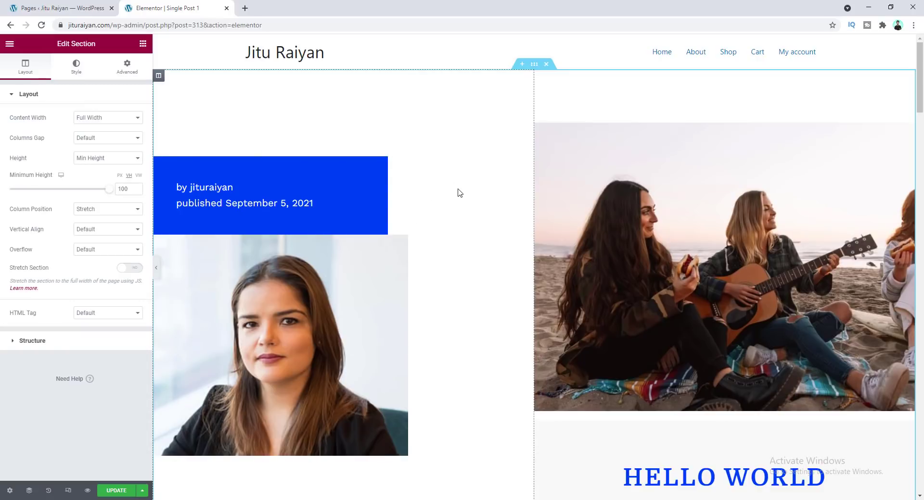
pyautogui.scroll(-4, 441, 181)
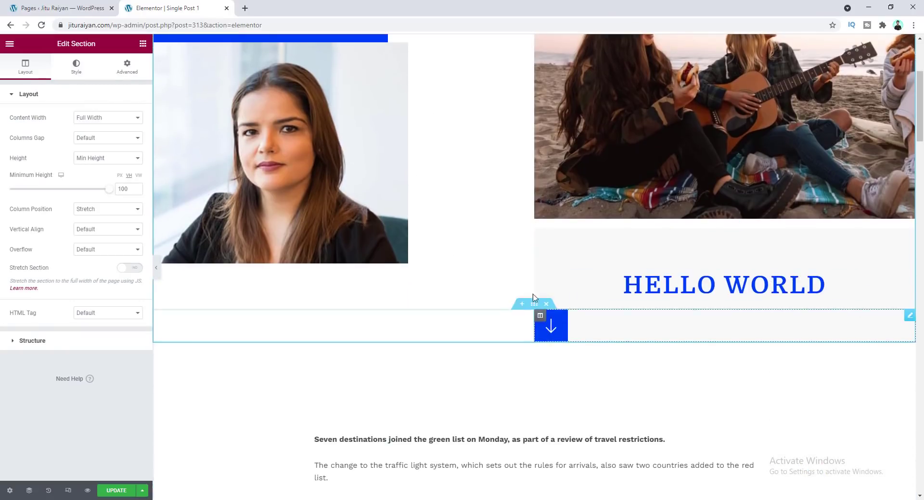
pyautogui.click(675, 284)
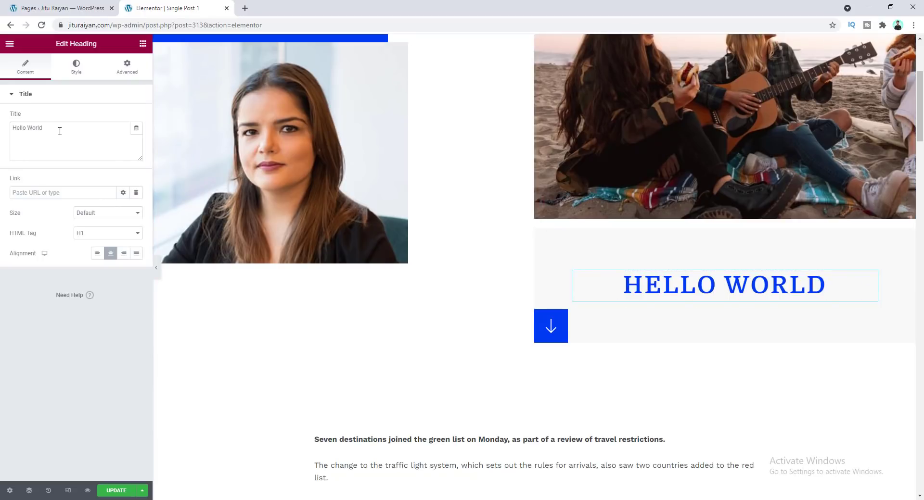
pyautogui.moveTo(60, 133); pyautogui.dragTo(6, 131)
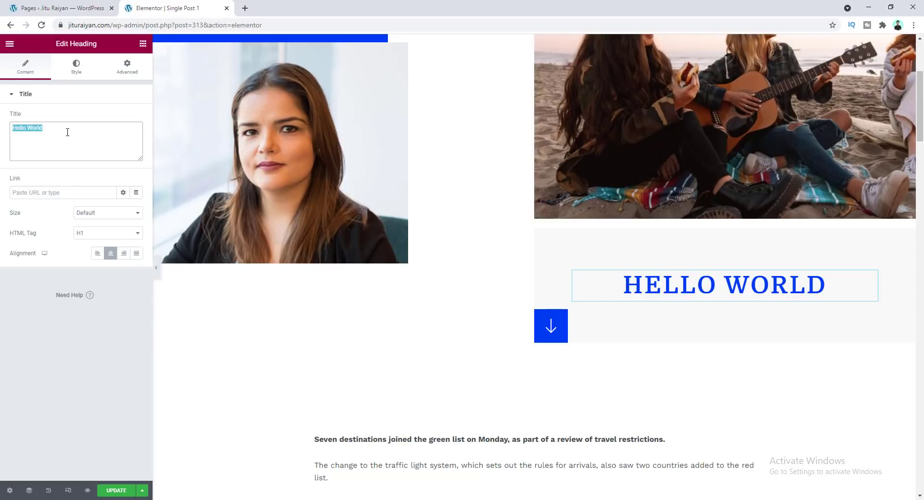
pyautogui.press('BackSpace')
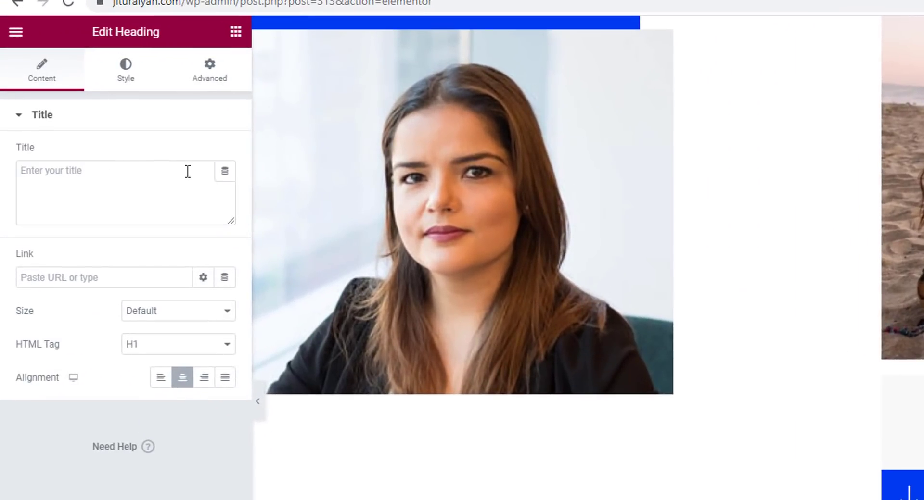
# Set the heading's title to the Post Title dynamic tag
pyautogui.click(224, 173)
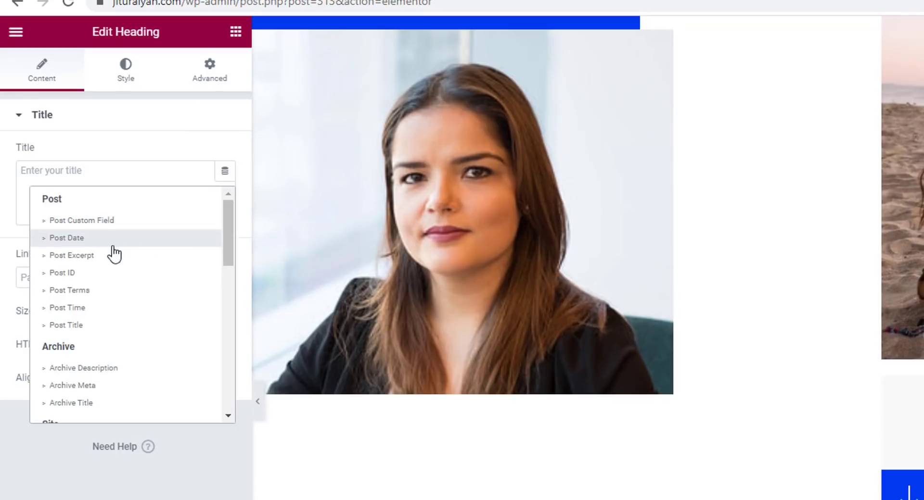
pyautogui.scroll(-2, 107, 342)
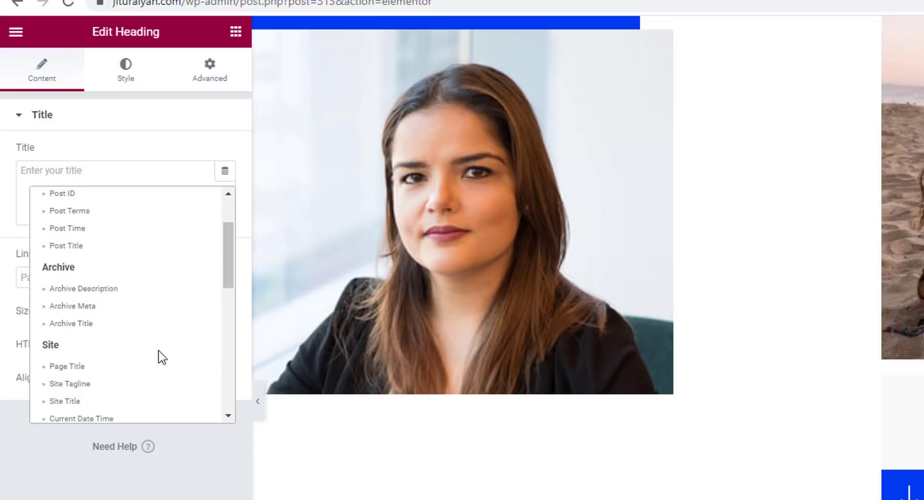
pyautogui.scroll(-3, 85, 299)
pyautogui.scroll(2, 140, 269)
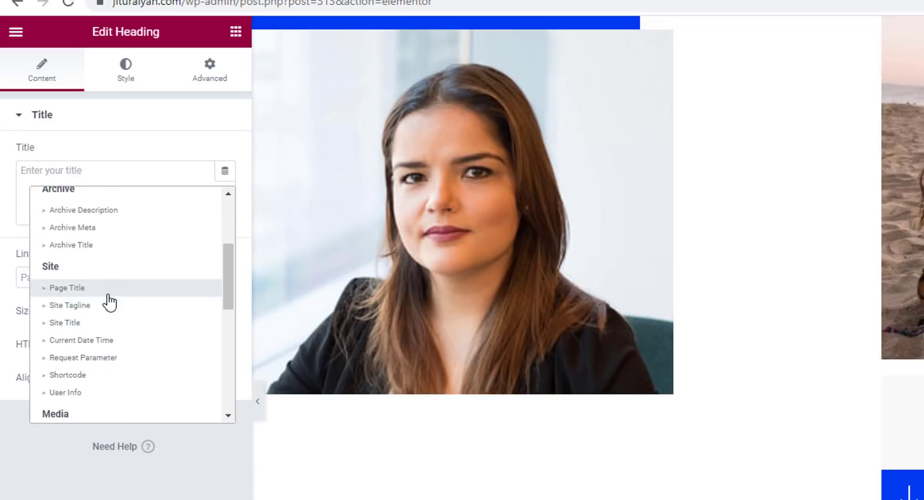
pyautogui.scroll(3, 109, 301)
pyautogui.scroll(-2, 161, 296)
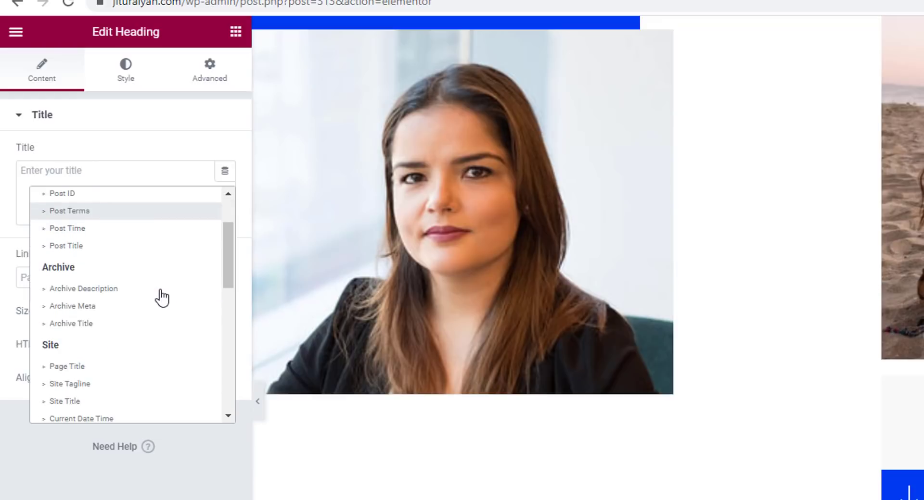
pyautogui.scroll(2, 149, 318)
pyautogui.click(116, 325)
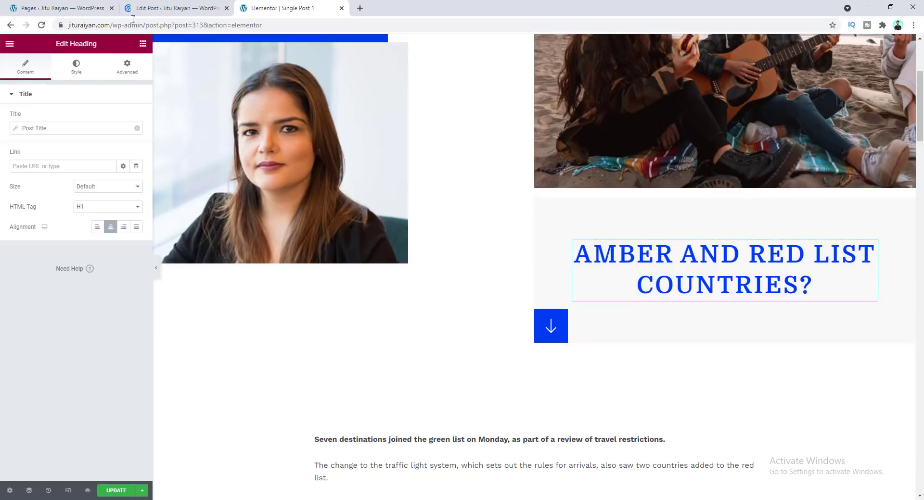
# Select the portrait image widget in the Single Post 1 template and look for its dynamic tags option
pyautogui.click(159, 12)
pyautogui.click(284, 9)
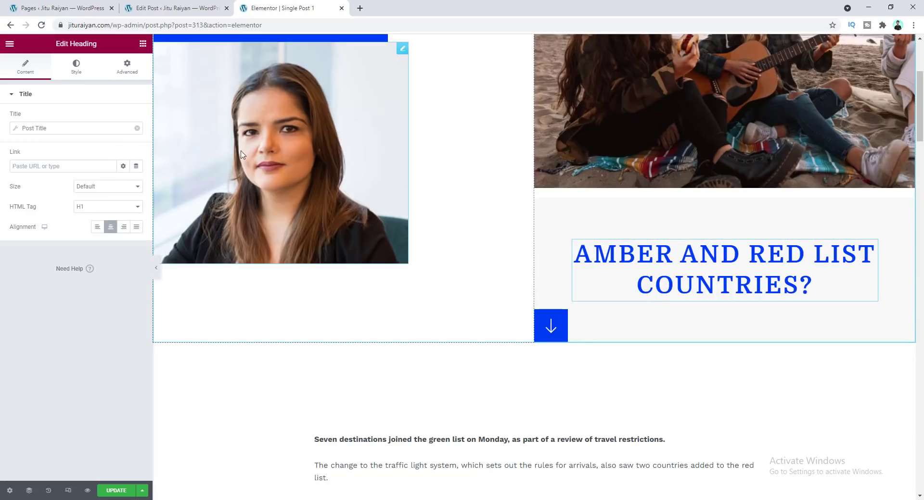
pyautogui.click(268, 131)
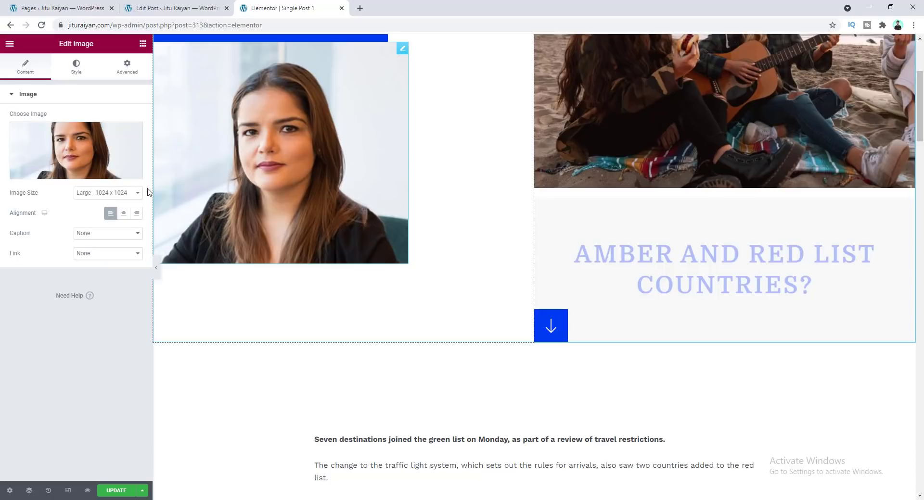
pyautogui.moveTo(90, 155)
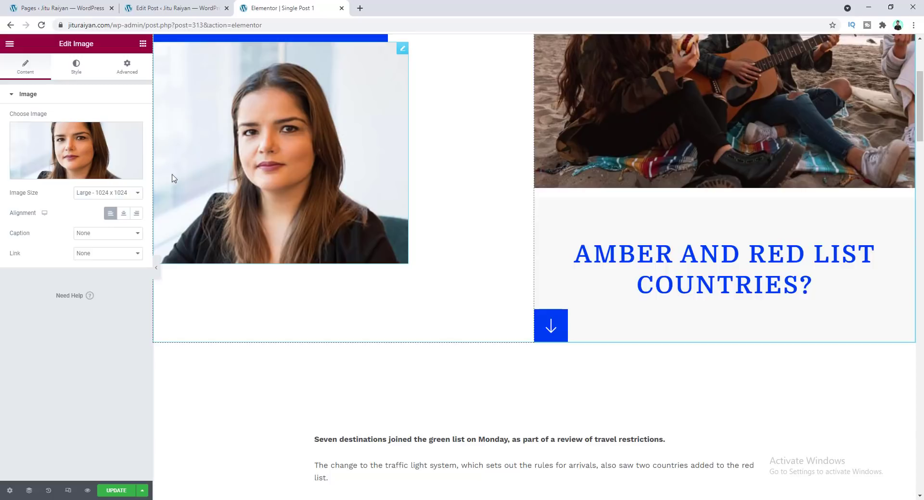
pyautogui.moveTo(131, 131)
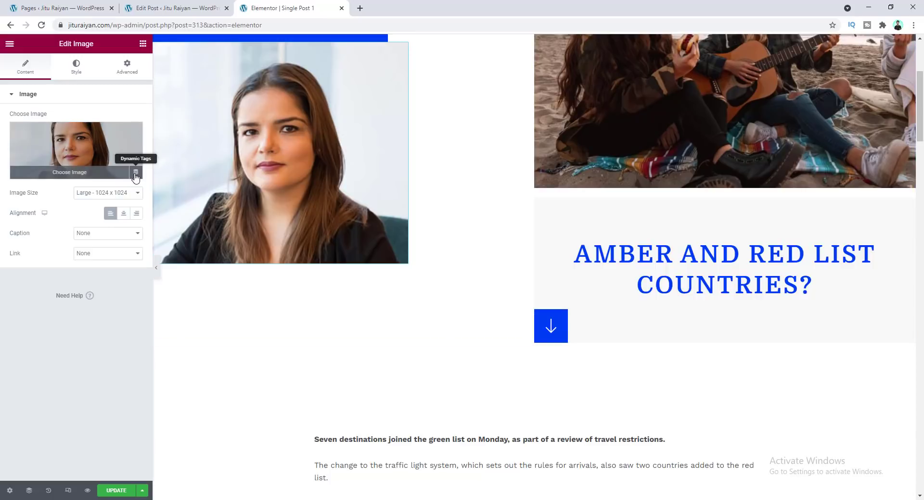
pyautogui.click(136, 173)
pyautogui.click(136, 174)
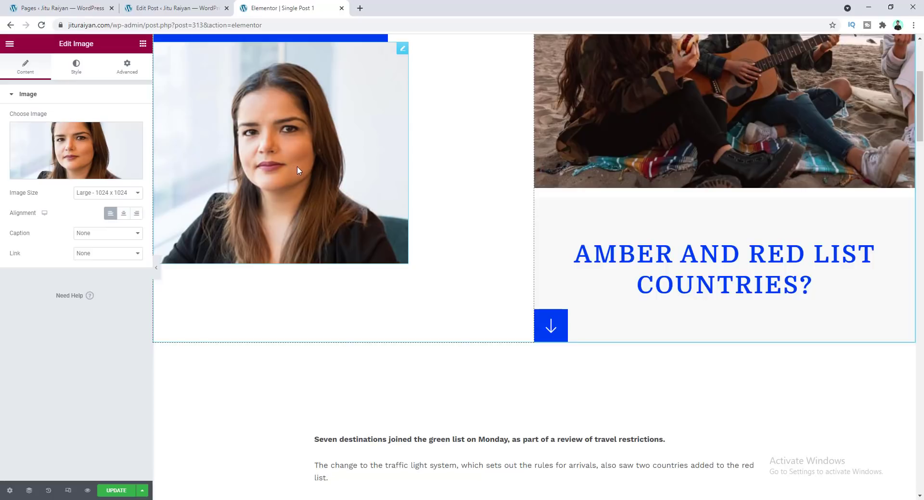
# Check the post's Image 2 custom field in the post editor
pyautogui.click(175, 7)
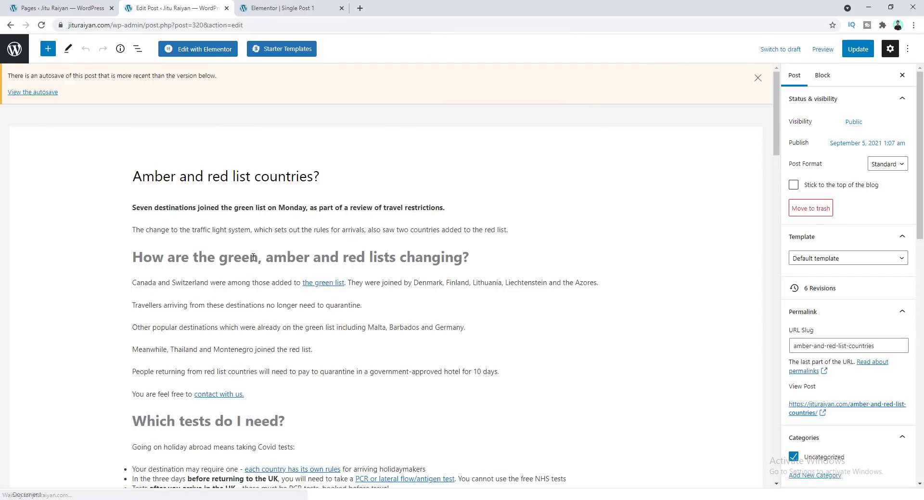
pyautogui.scroll(-20, 253, 258)
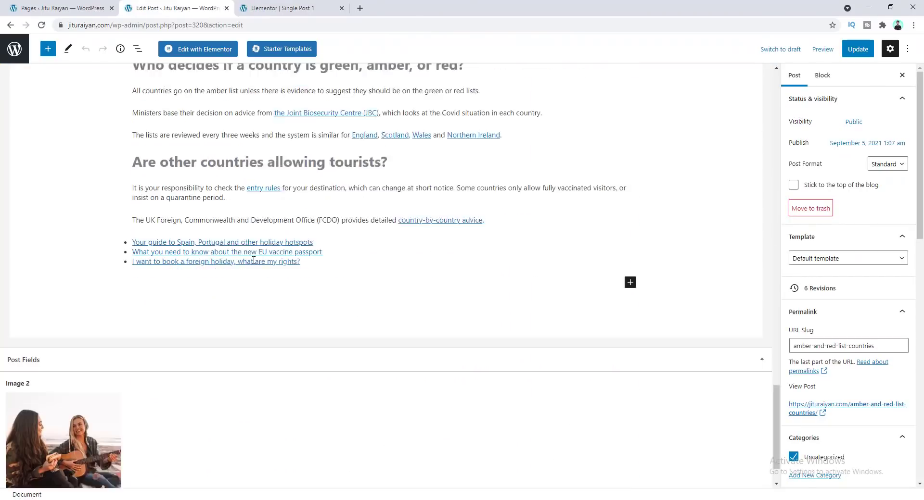
pyautogui.scroll(-1, 253, 260)
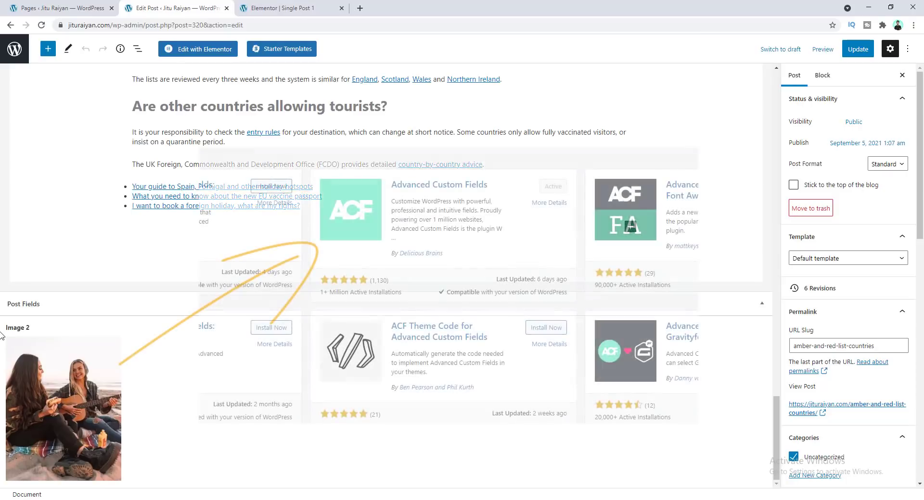
pyautogui.moveTo(55, 344)
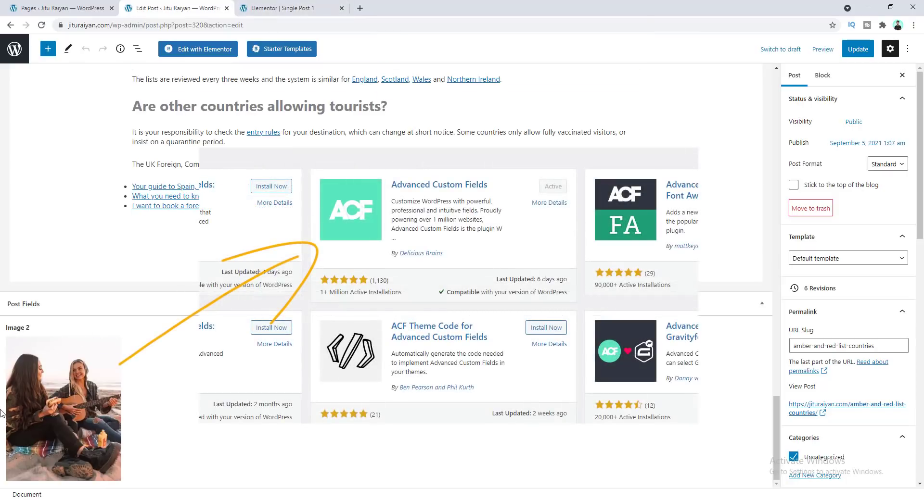
# Set the image widget's source to the ACF Image Field dynamic tag with the key Image 2
pyautogui.click(296, 6)
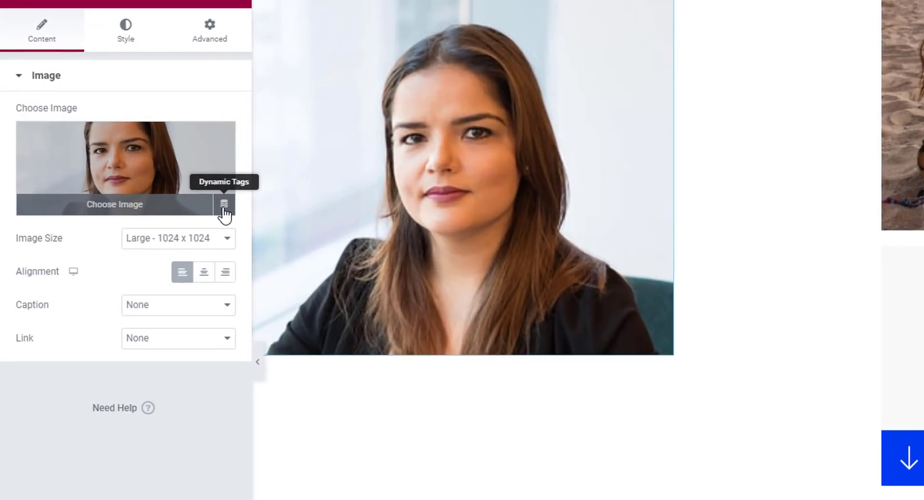
pyautogui.click(135, 172)
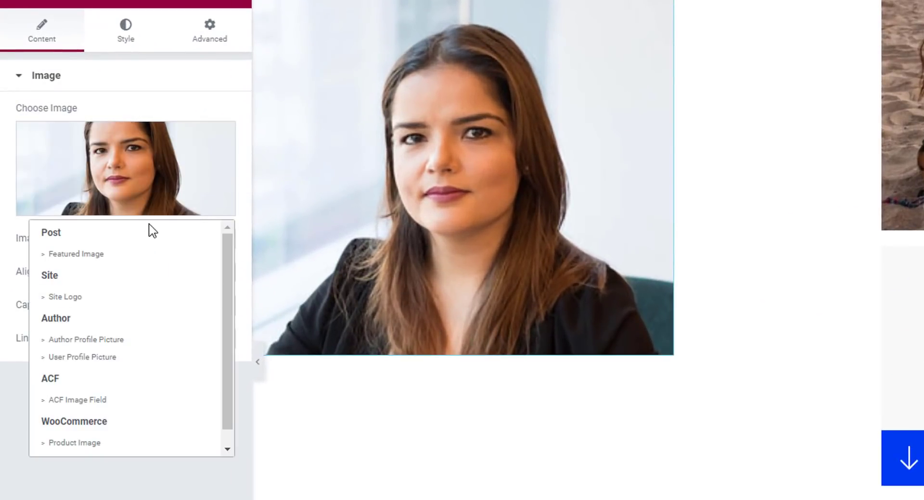
pyautogui.click(65, 402)
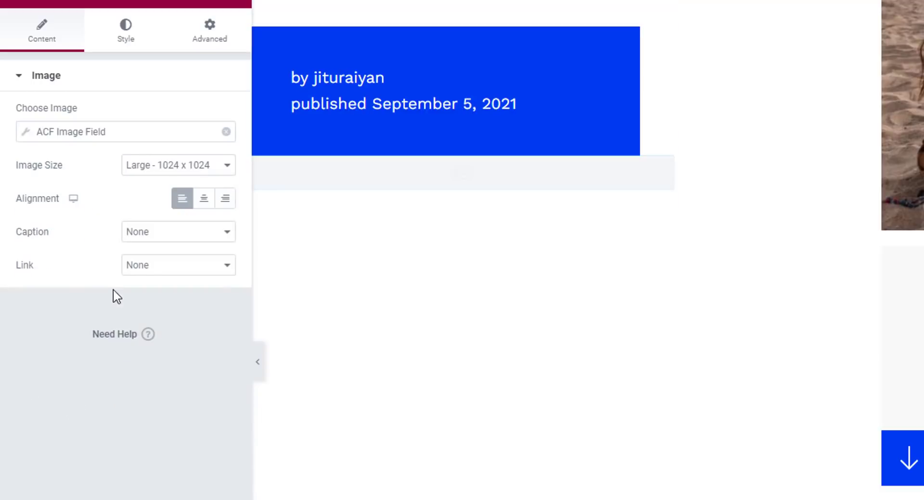
pyautogui.click(30, 134)
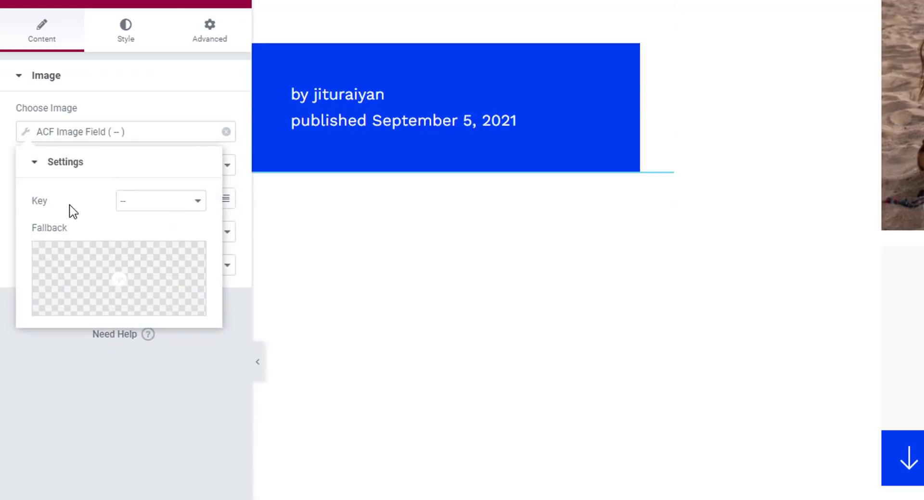
pyautogui.click(146, 202)
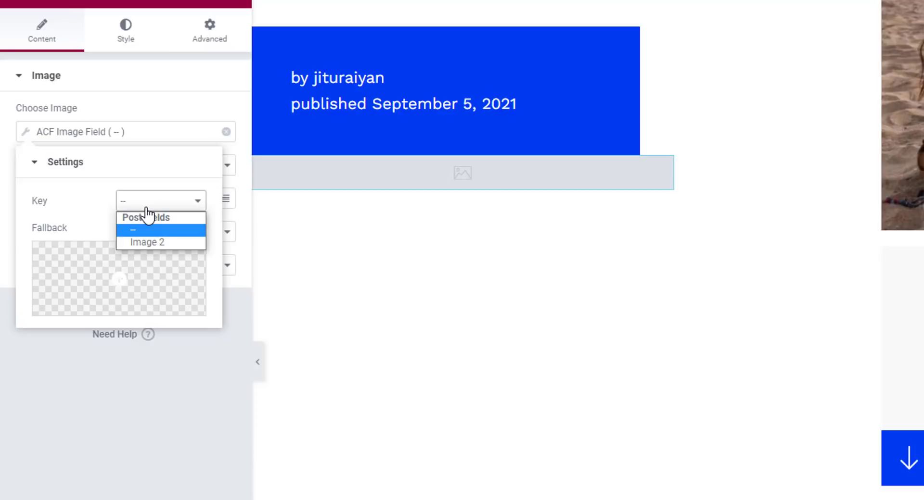
pyautogui.click(146, 242)
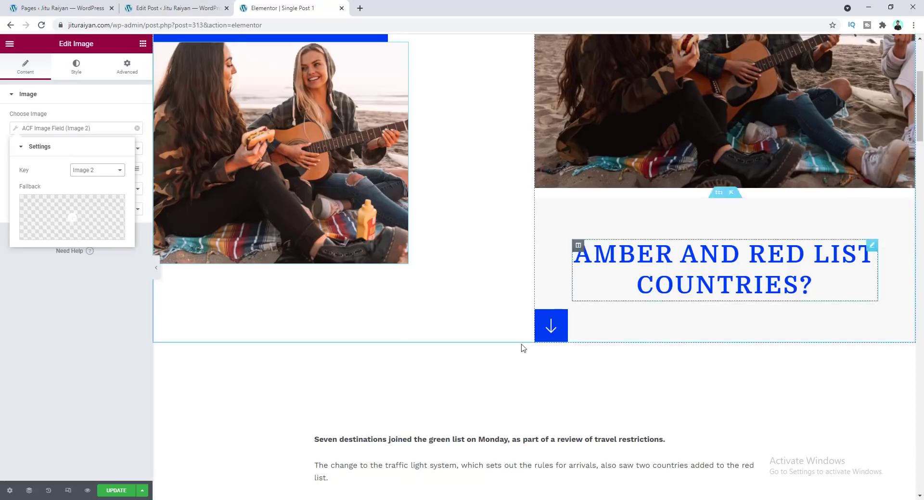
pyautogui.click(159, 8)
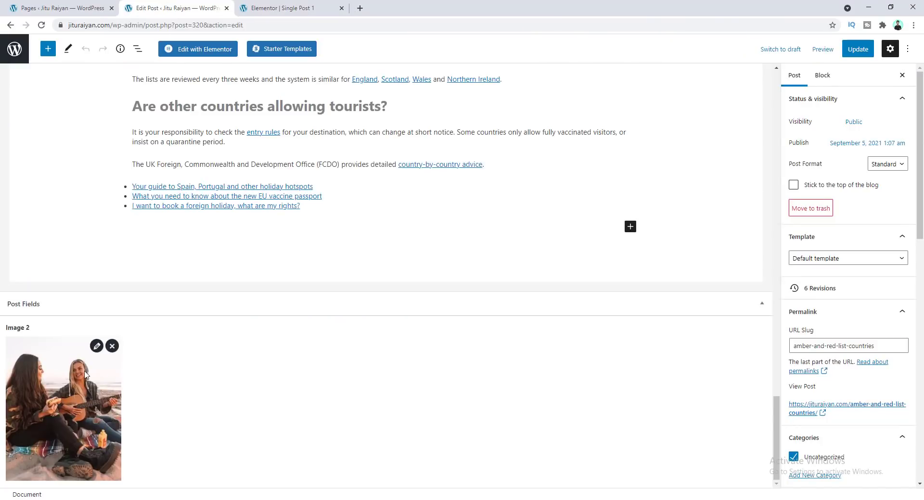
pyautogui.click(278, 6)
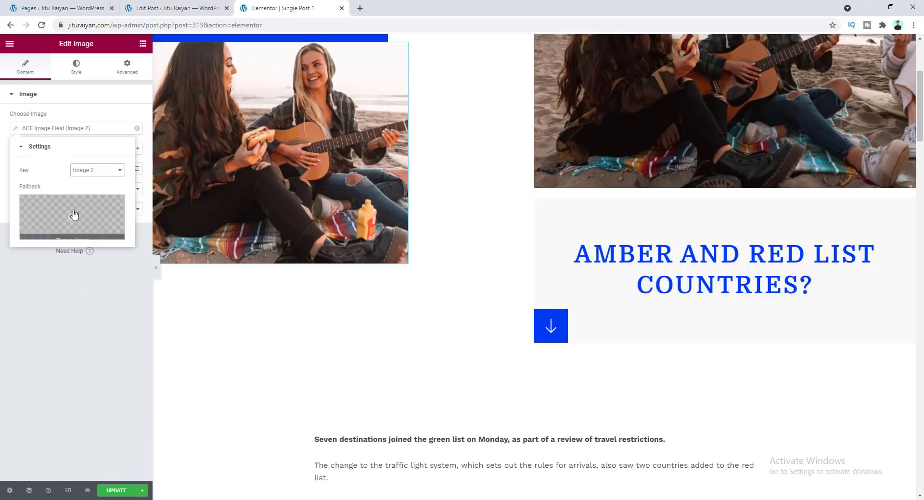
pyautogui.click(76, 131)
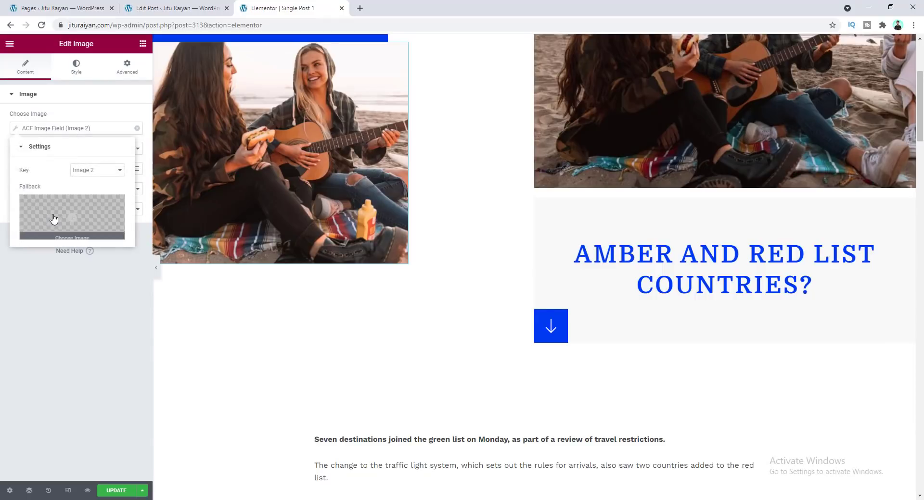
pyautogui.click(61, 362)
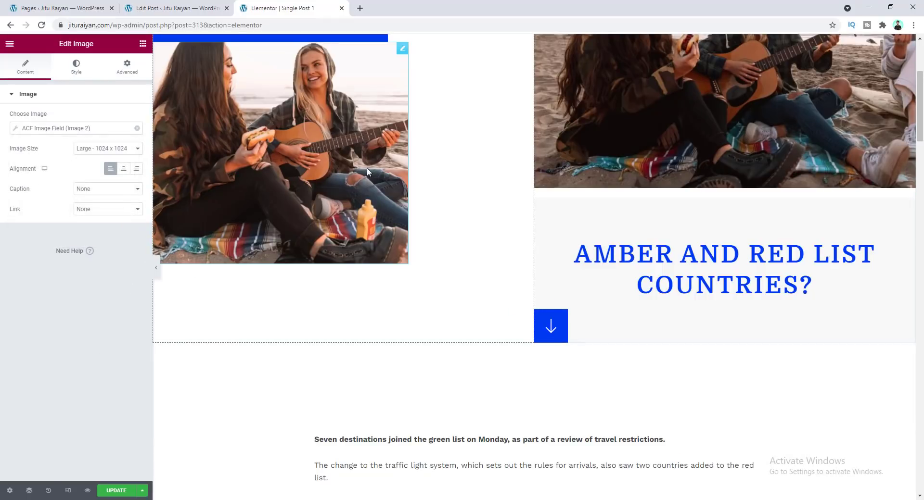
# Wrap the word Designer in the heading's title text with span tags
pyautogui.scroll(1, 341, 151)
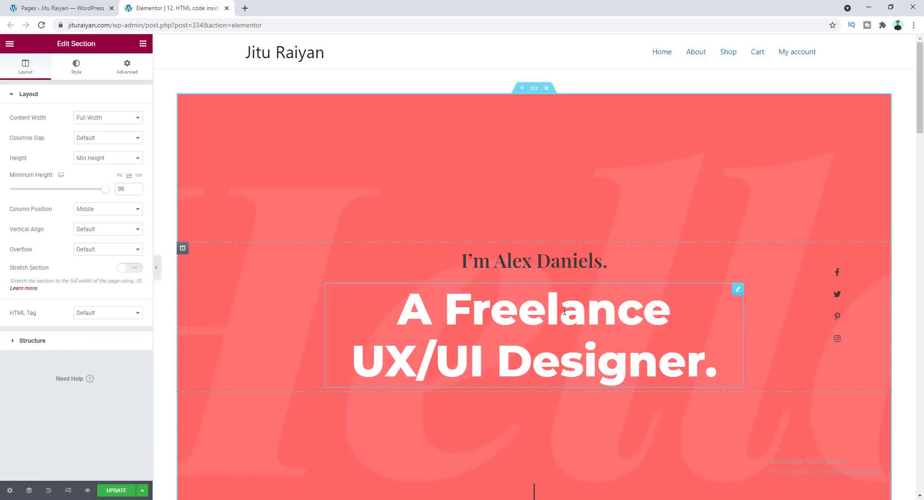
pyautogui.click(481, 325)
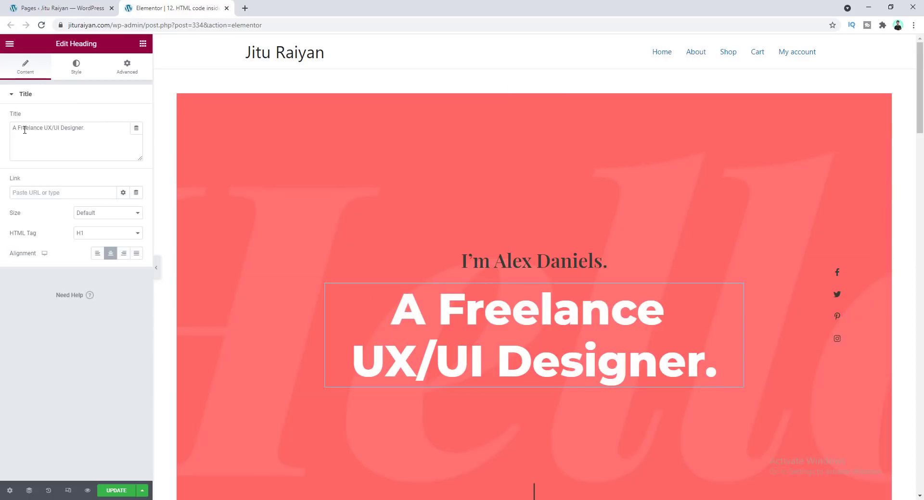
pyautogui.click(76, 143)
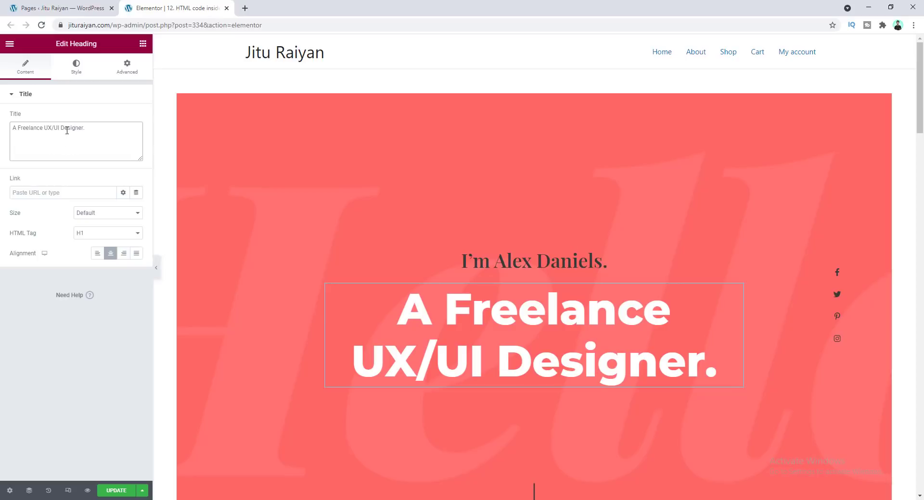
pyautogui.doubleClick(68, 128)
pyautogui.click(61, 128)
pyautogui.write('<>')
pyautogui.press('Left')
pyautogui.write('span')
pyautogui.press('Right')
pyautogui.write('<>')
pyautogui.press('Left')
pyautogui.write('/span')
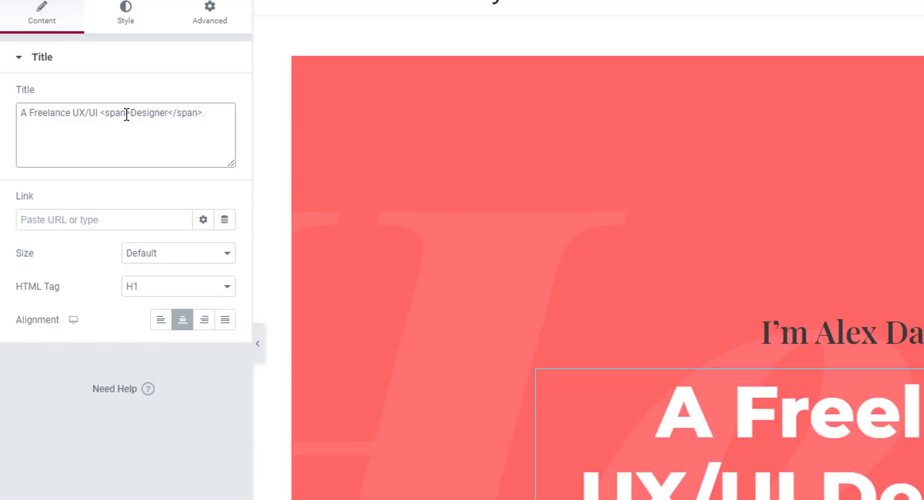
# Add the attribute style="color:red" to the span around Designer
pyautogui.write('style=')
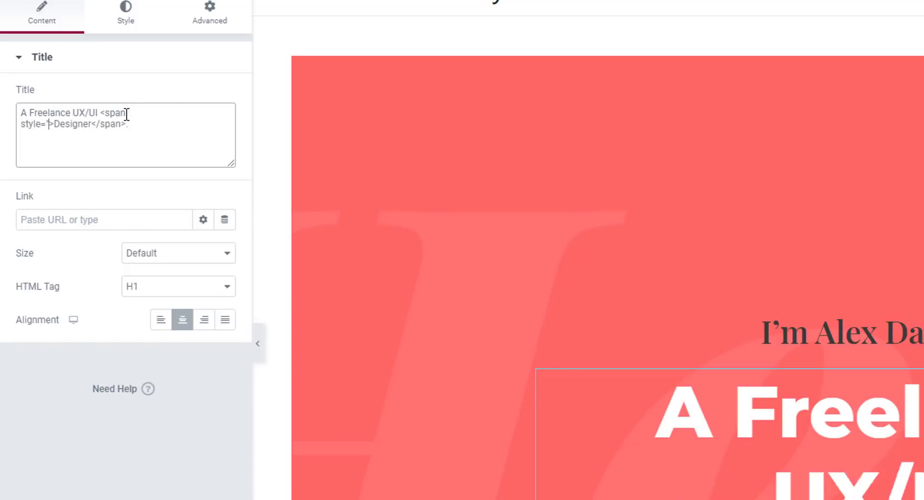
pyautogui.write('"color"')
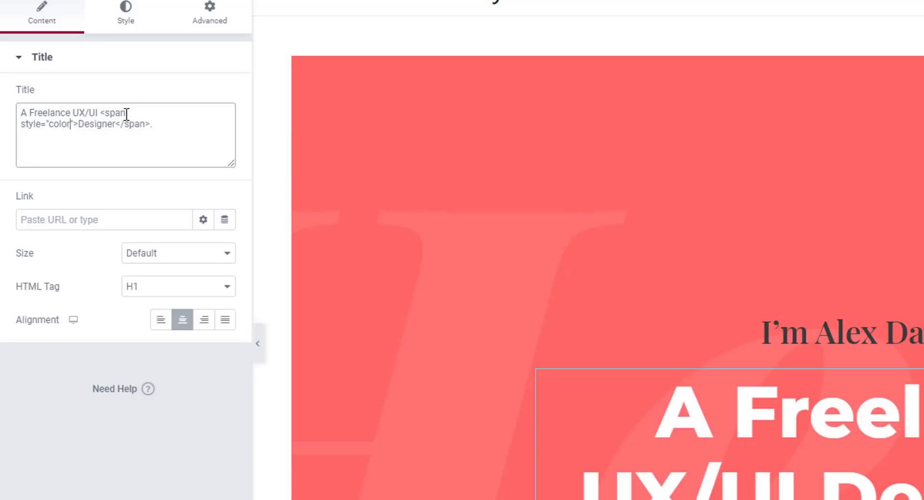
pyautogui.write(':red')
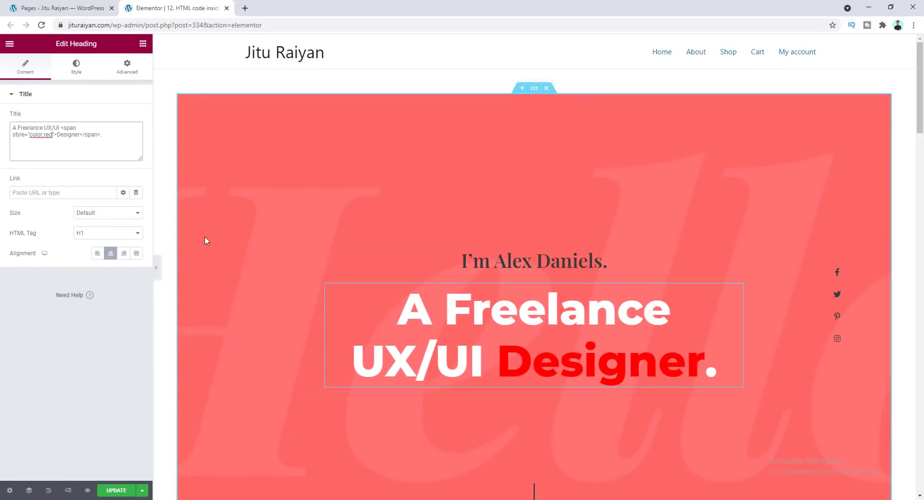
# Try out different text colors for the heading in the color picker
pyautogui.click(79, 71)
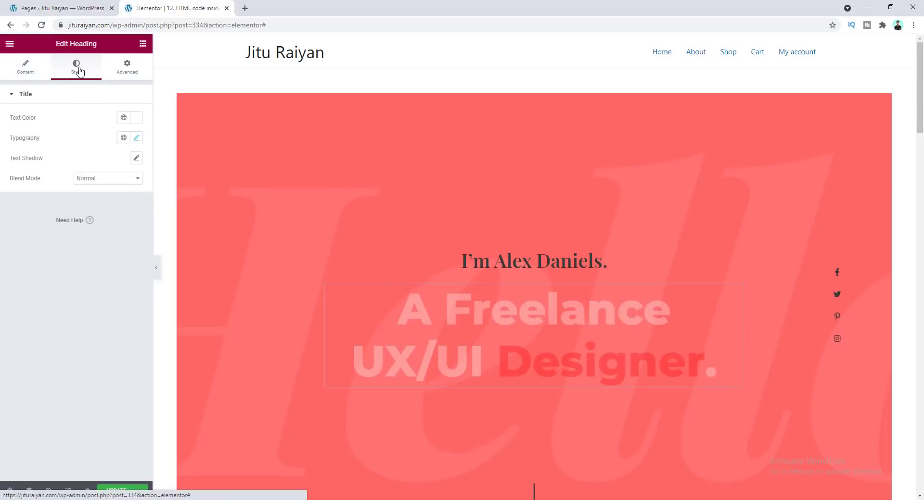
pyautogui.click(137, 120)
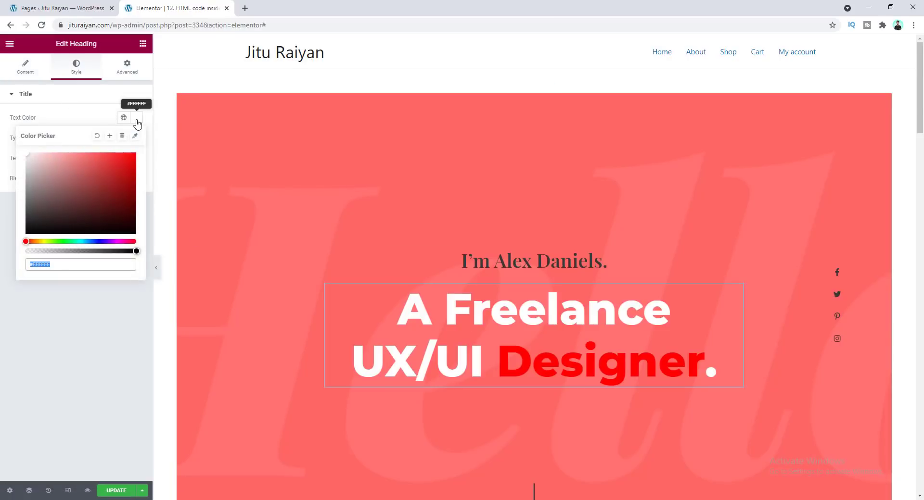
pyautogui.click(96, 241)
pyautogui.moveTo(108, 188)
pyautogui.mouseDown()
pyautogui.moveTo(126, 156)
pyautogui.moveTo(144, 147)
pyautogui.mouseUp()
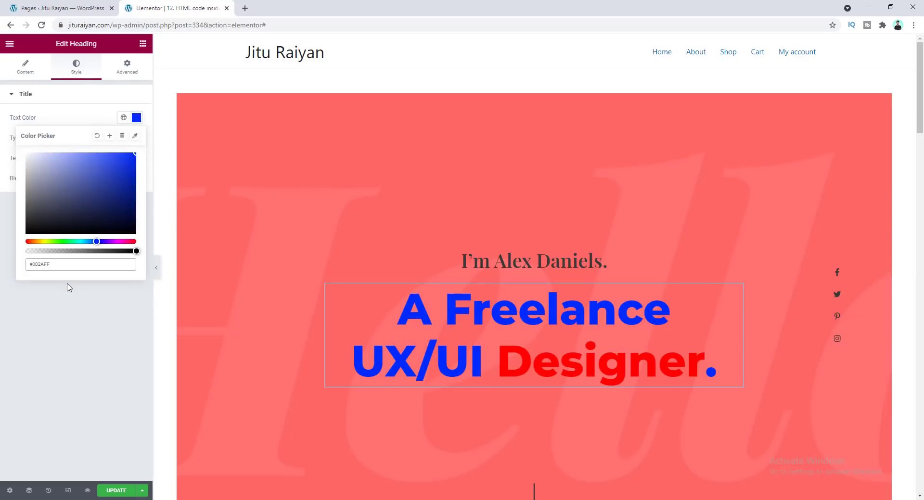
pyautogui.moveTo(60, 265); pyautogui.dragTo(25, 271)
pyautogui.hotkey('ctrl', 'c')
pyautogui.click(142, 284)
pyautogui.click(31, 162)
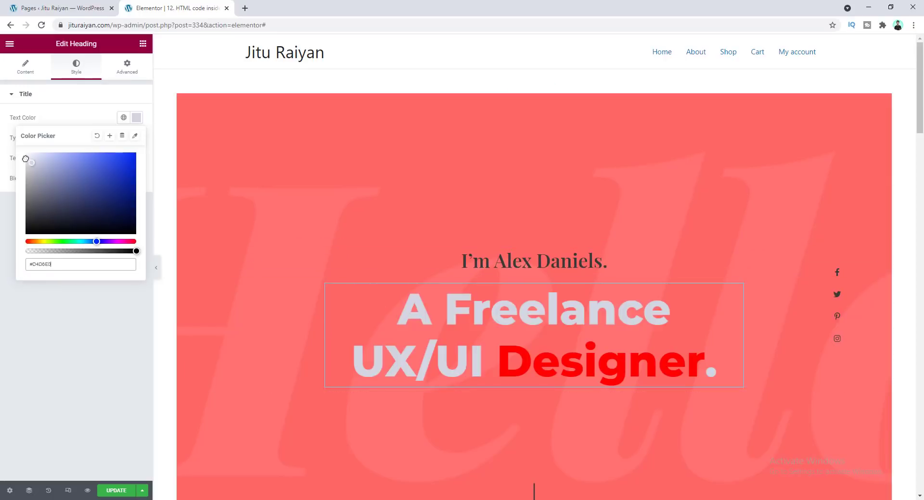
pyautogui.click(26, 154)
# Replace the span's color:red style value in the title with the pasted text
pyautogui.click(25, 67)
pyautogui.doubleClick(48, 135)
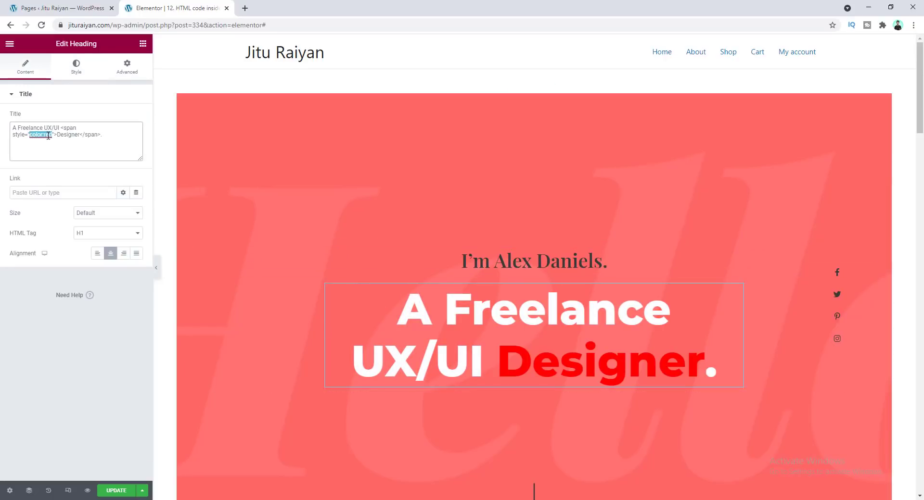
pyautogui.moveTo(44, 136); pyautogui.dragTo(51, 136)
pyautogui.hotkey('ctrl', 'v')
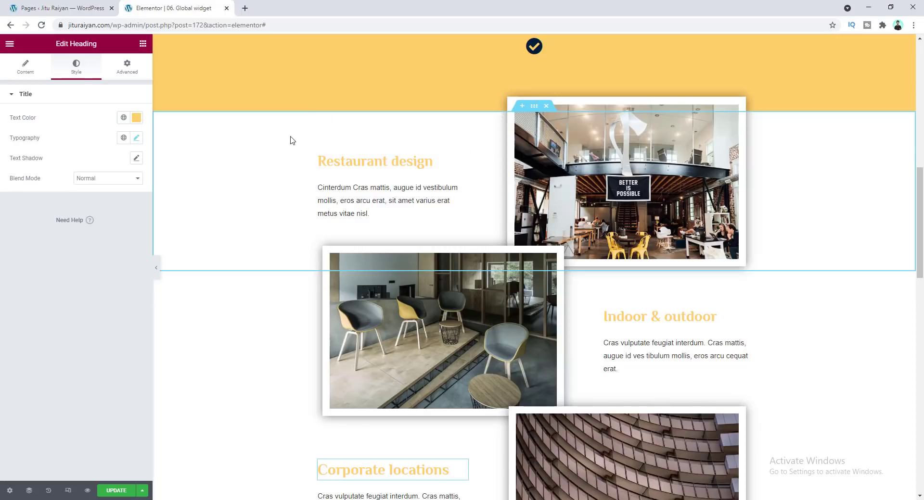
# Color the Restaurant design heading by sampling #5F4333 from the restaurant photo with the eyedropper
pyautogui.click(357, 162)
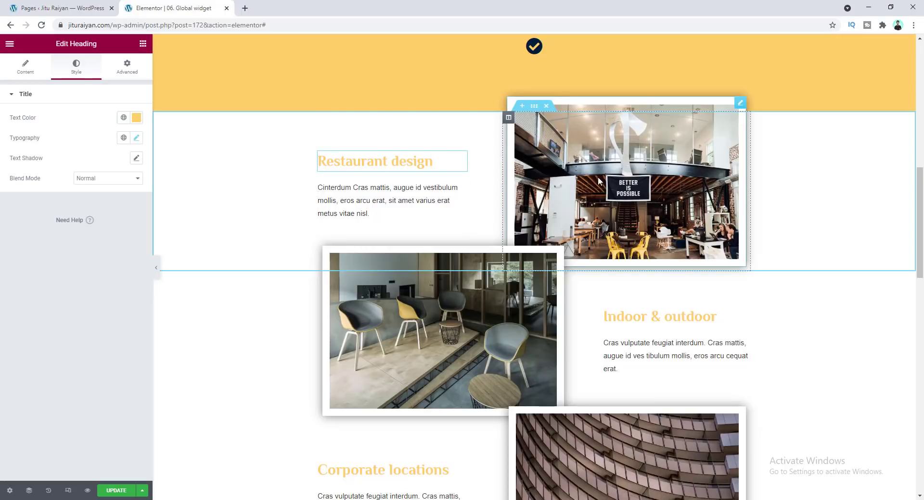
pyautogui.click(137, 117)
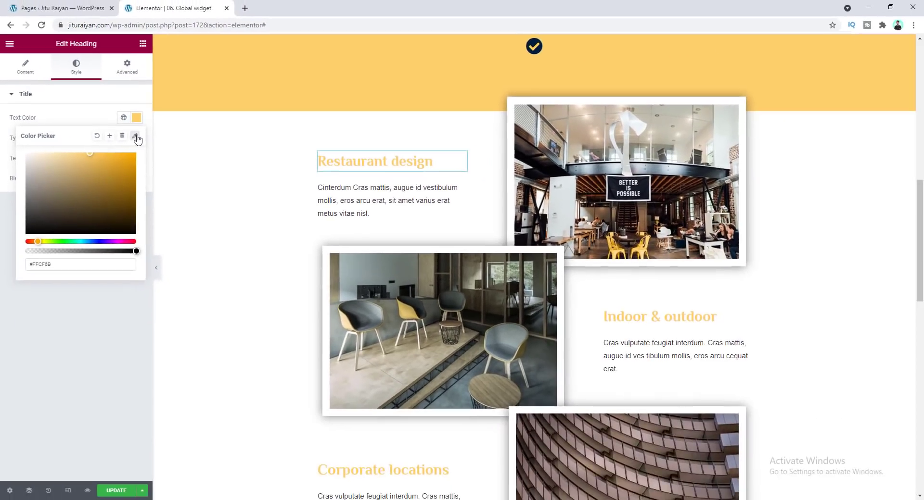
pyautogui.click(223, 179)
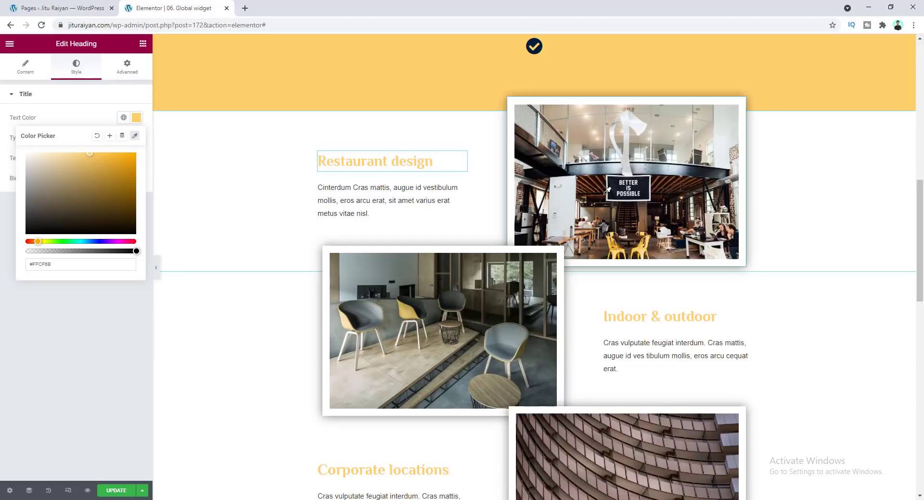
pyautogui.moveTo(614, 177)
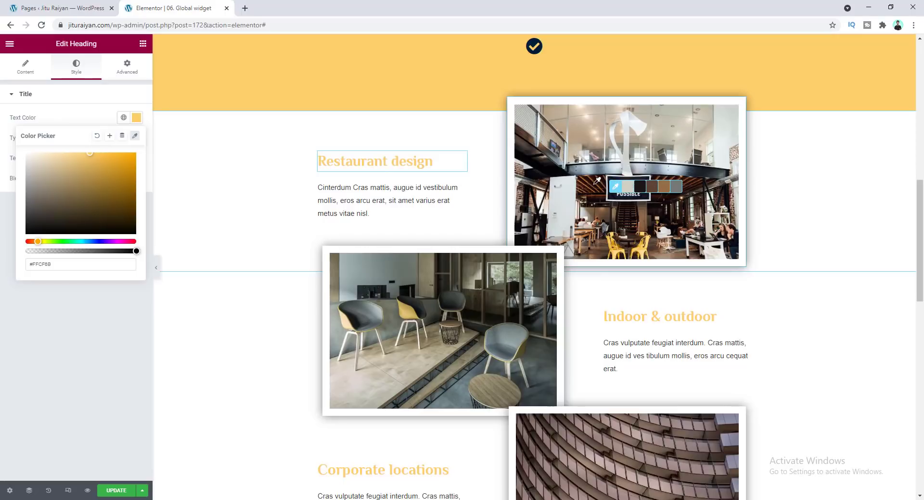
pyautogui.click(649, 189)
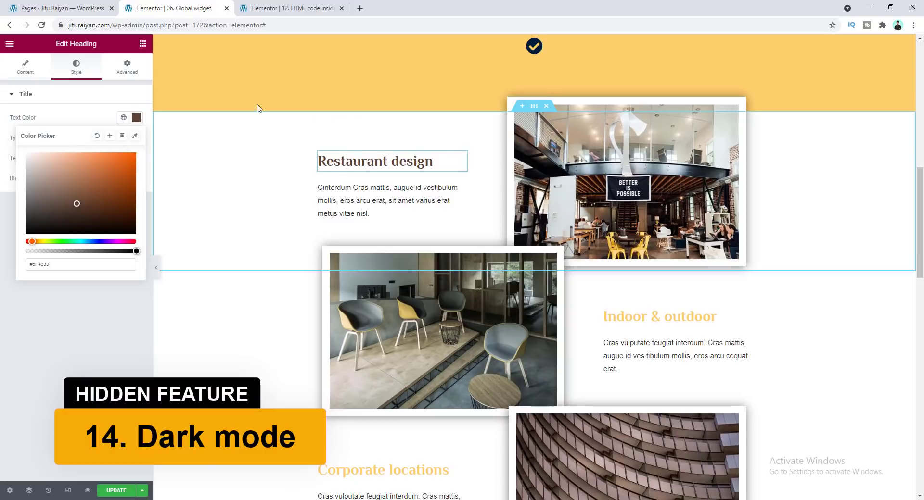
# In another editor tab, open User Preferences and set the UI Theme to Dark
pyautogui.click(299, 7)
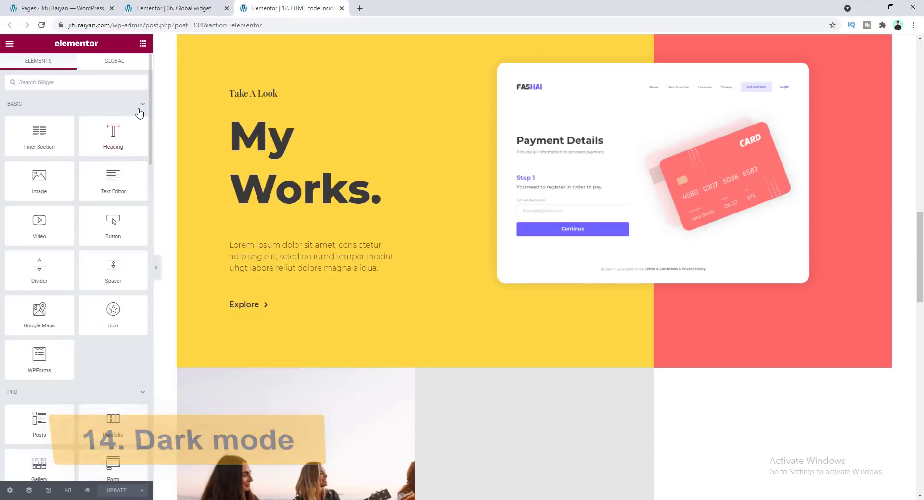
pyautogui.click(10, 44)
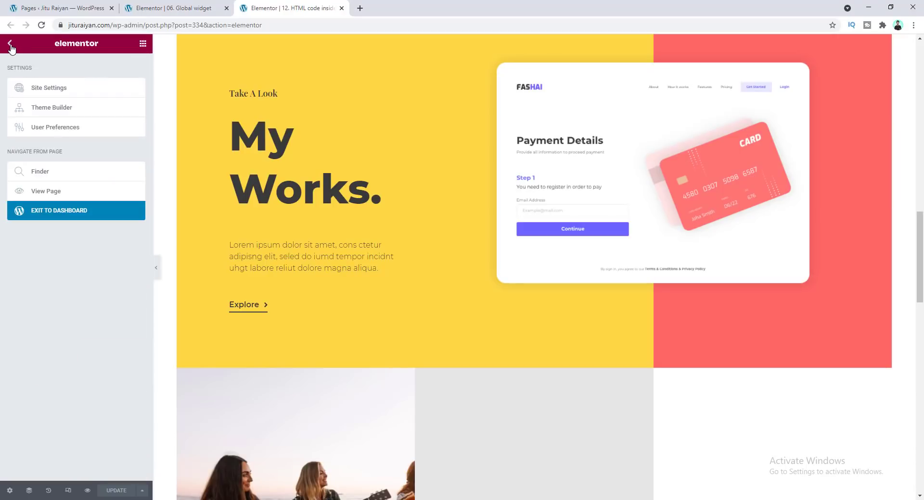
pyautogui.click(52, 128)
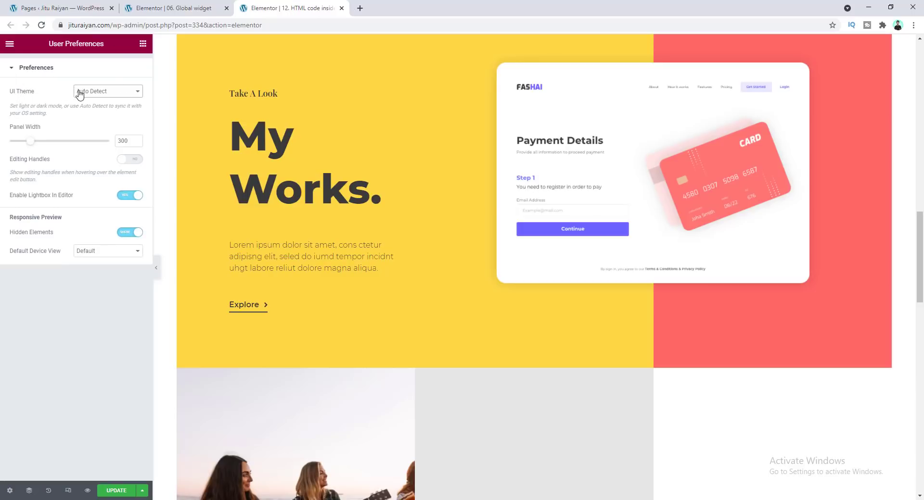
pyautogui.click(98, 91)
pyautogui.click(97, 116)
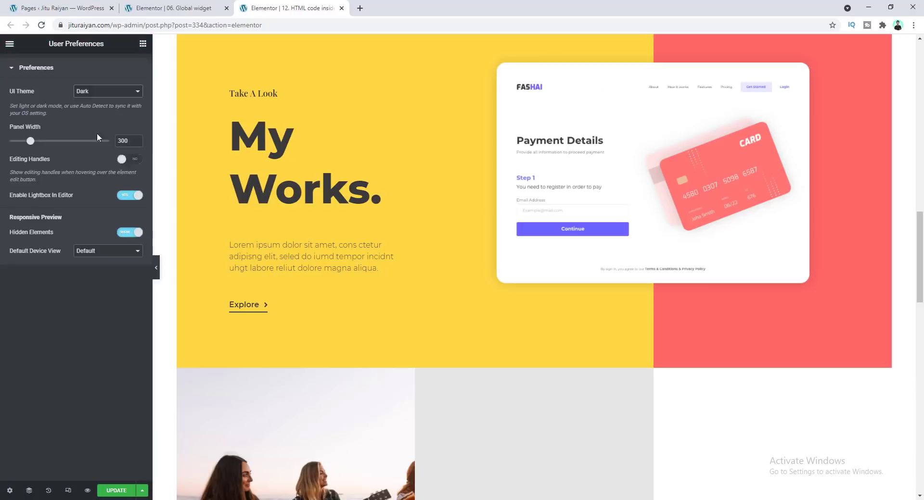
# Switch the UI Theme to Auto Detect
pyautogui.click(102, 92)
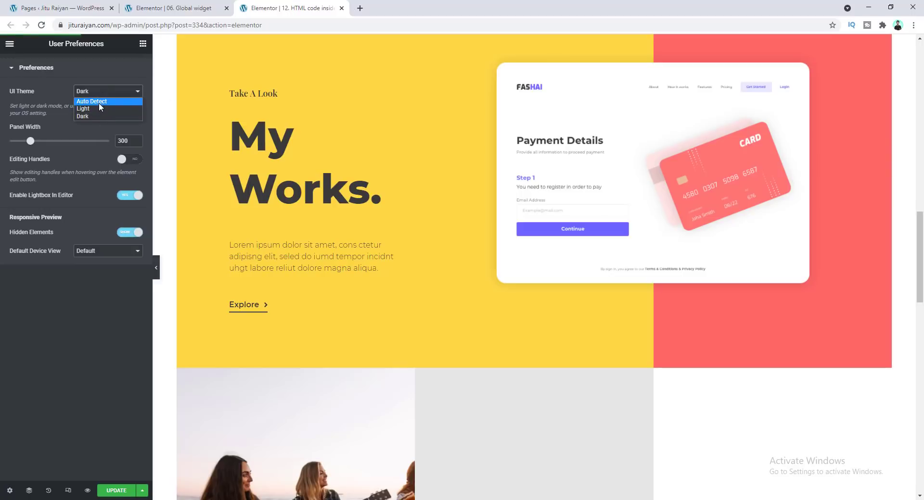
pyautogui.click(100, 101)
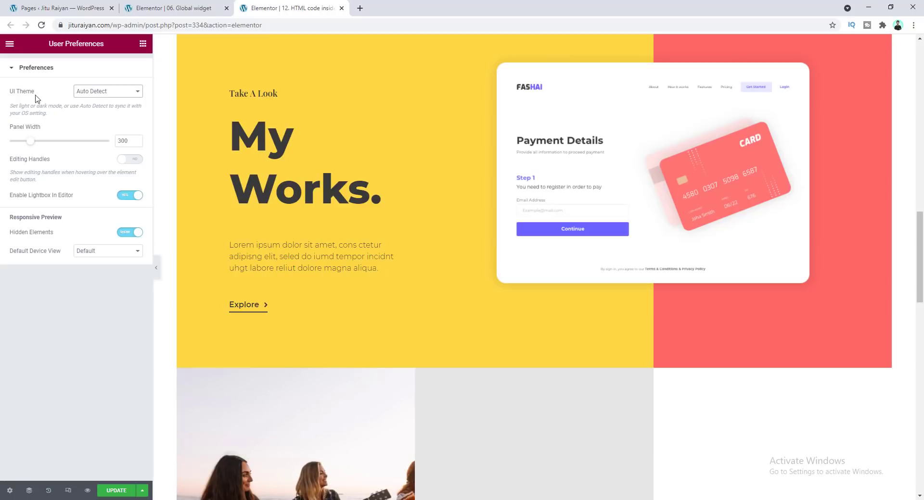
# Set the UI Theme back to Dark and return to the widgets panel to review it
pyautogui.click(104, 94)
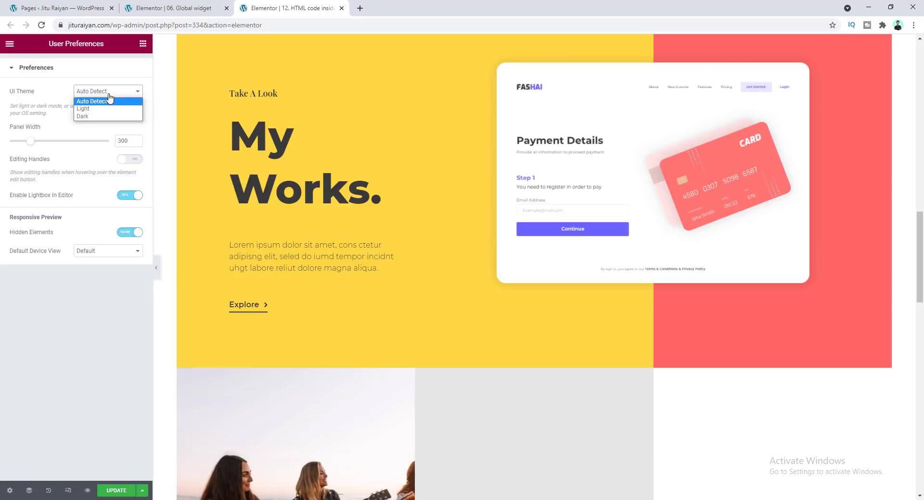
pyautogui.click(103, 117)
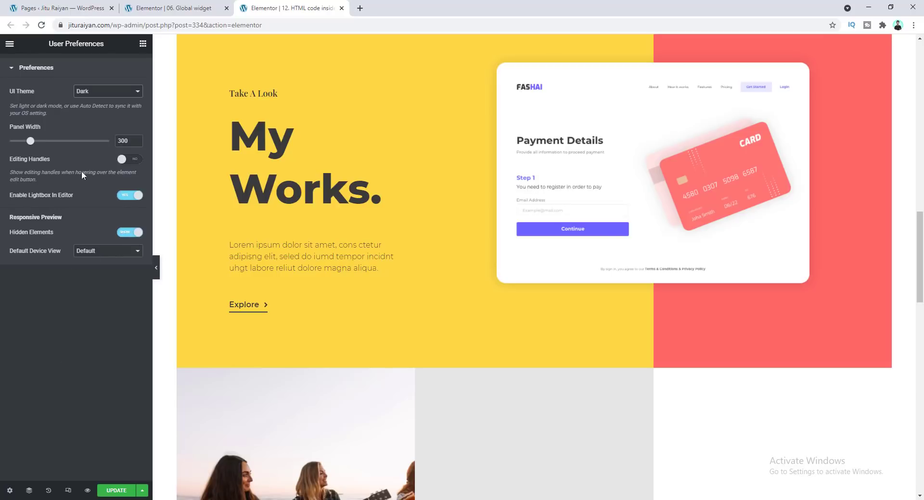
pyautogui.click(143, 43)
pyautogui.scroll(-5, 80, 375)
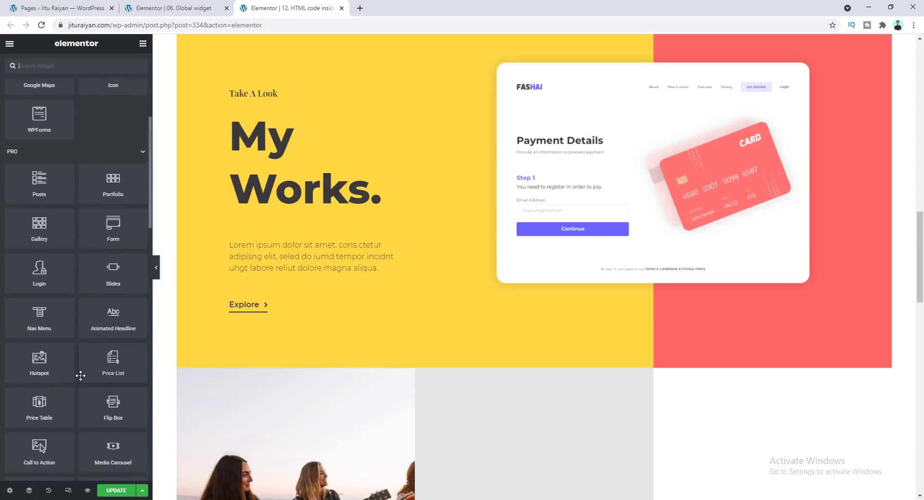
pyautogui.scroll(4, 80, 376)
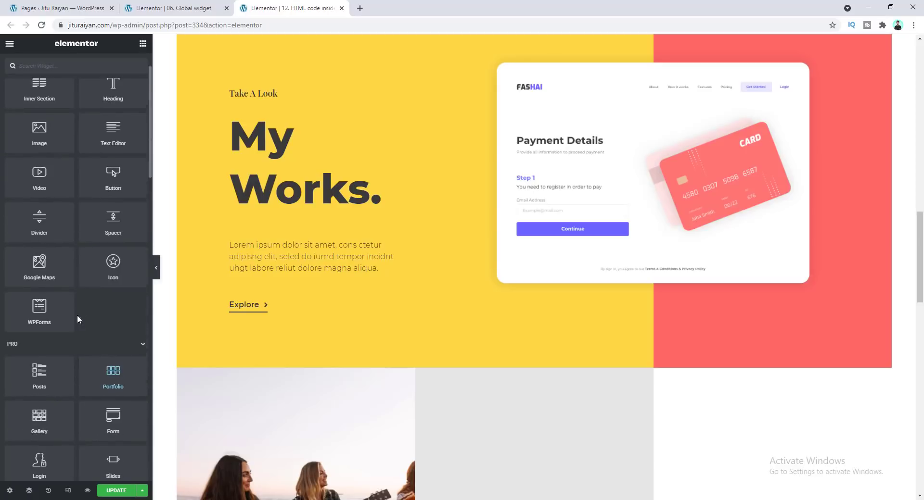
# Load the Reverse columns page in the editor and switch the preview to tablet view
pyautogui.click(214, 22)
pyautogui.press('Return')
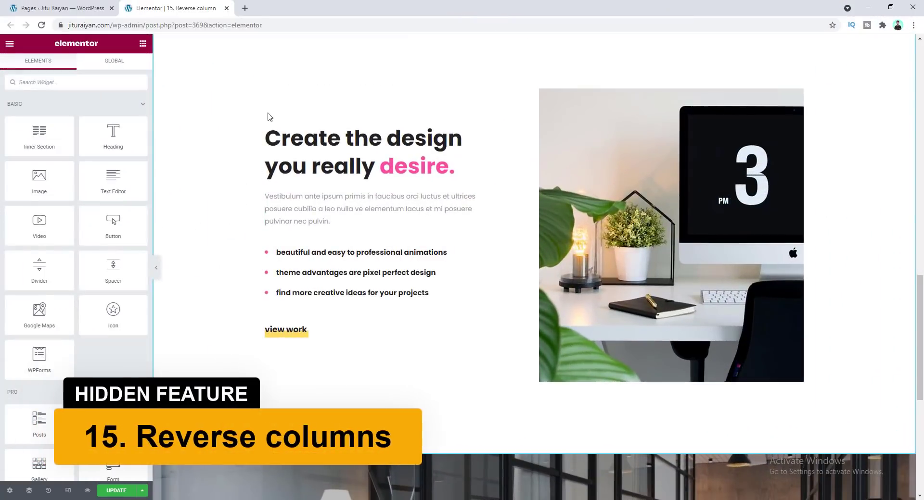
pyautogui.scroll(1, 291, 143)
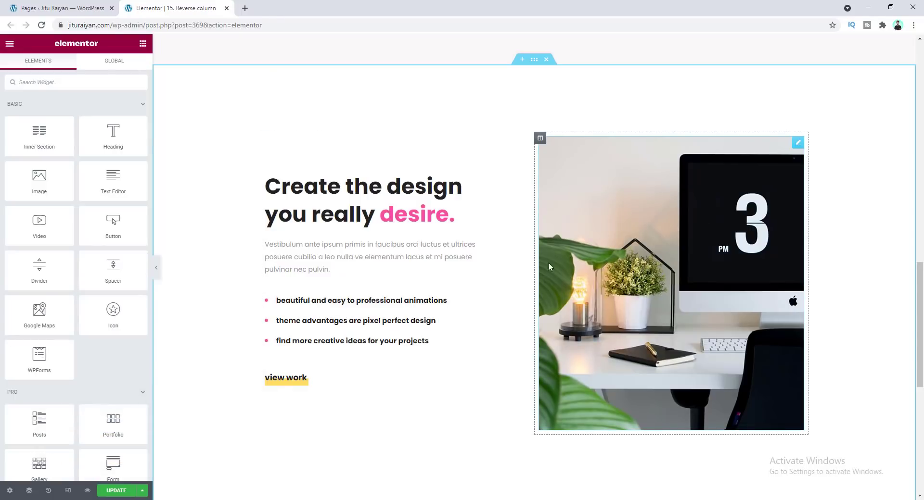
pyautogui.click(66, 491)
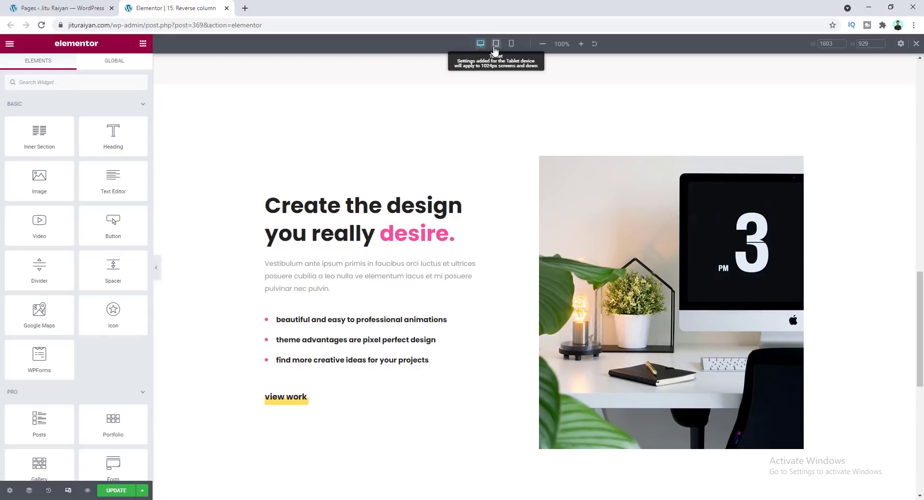
pyautogui.click(495, 43)
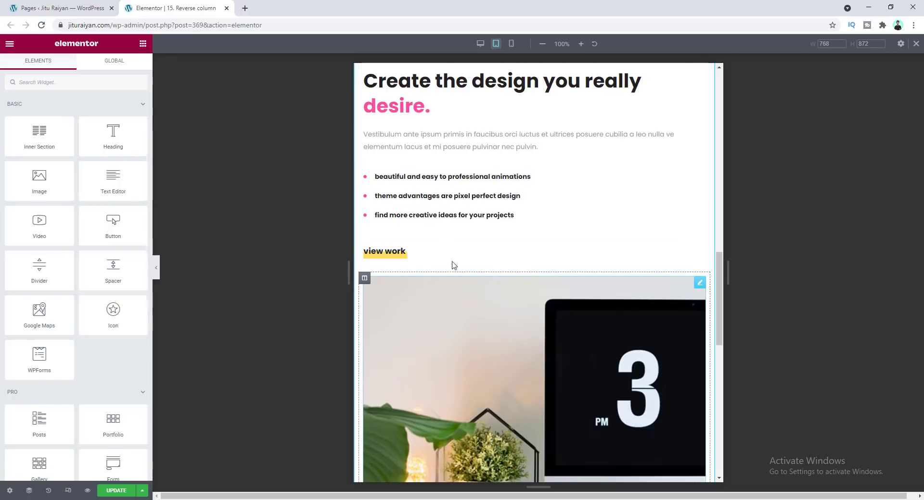
# Select the text-and-image section and enable Reverse Columns (Tablet) in its responsive settings
pyautogui.scroll(1, 496, 346)
pyautogui.scroll(3, 495, 346)
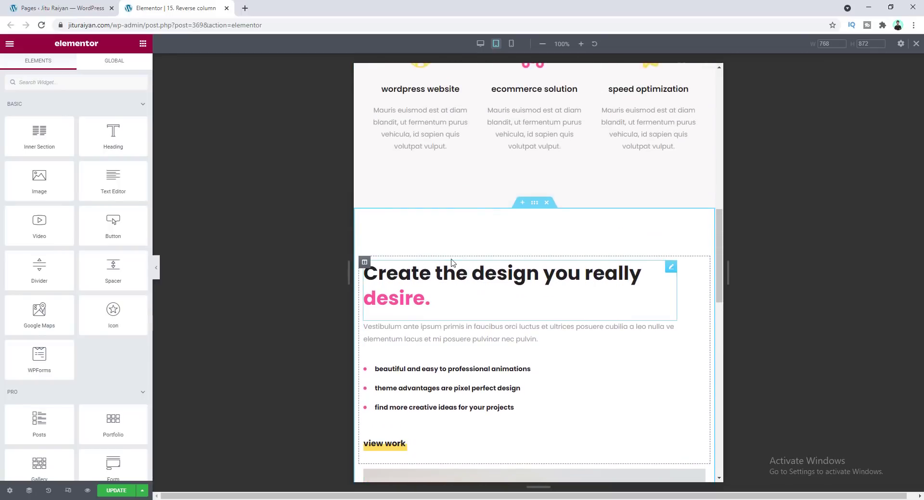
pyautogui.scroll(-3, 454, 270)
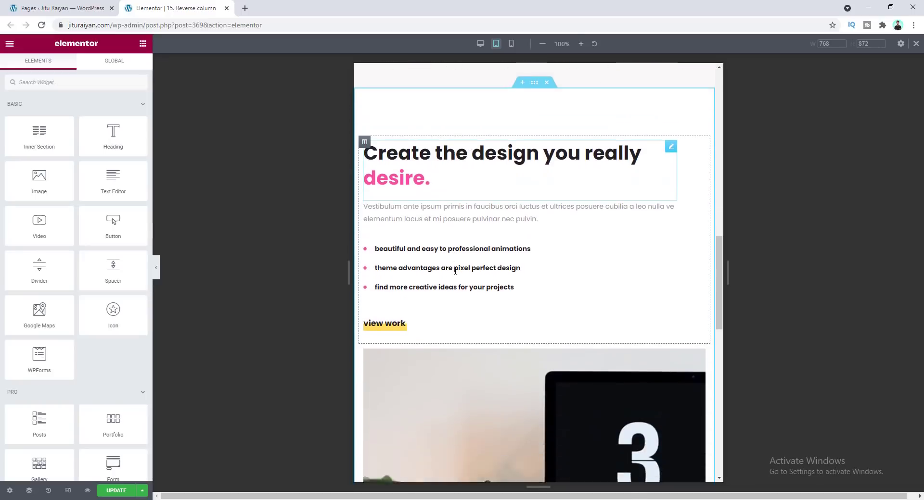
pyautogui.scroll(-3, 455, 271)
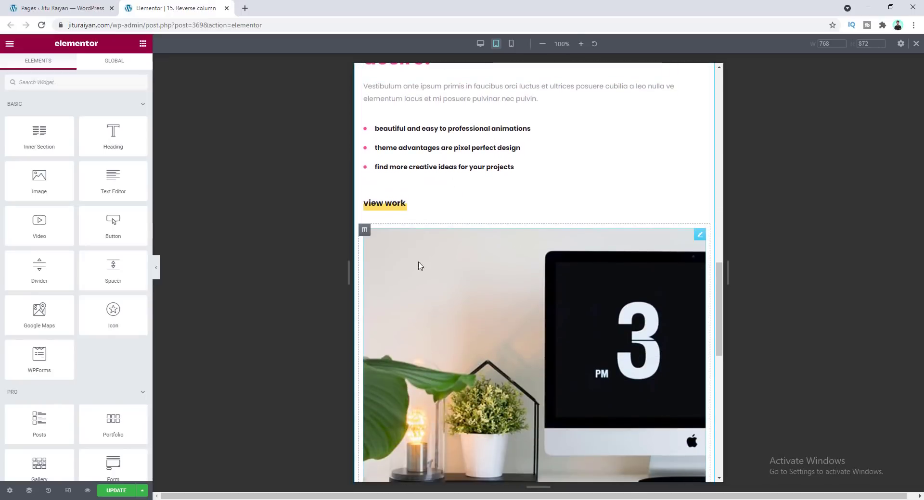
pyautogui.scroll(6, 478, 278)
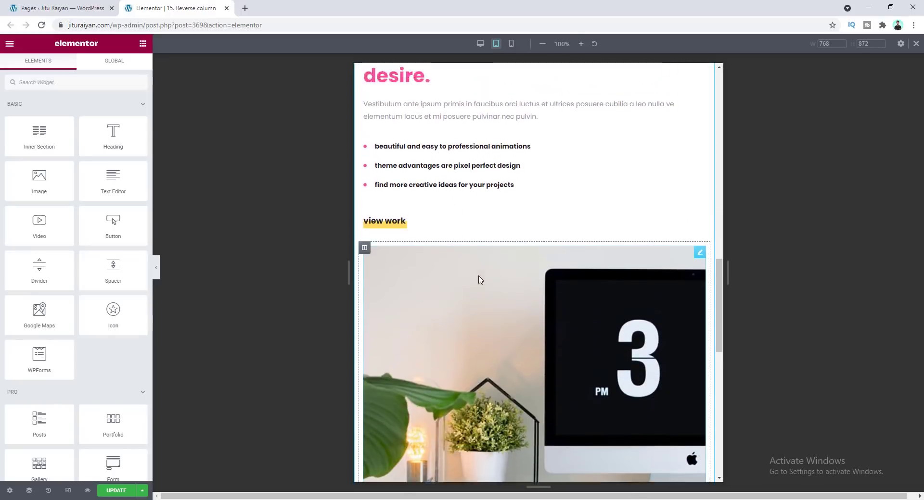
pyautogui.click(534, 203)
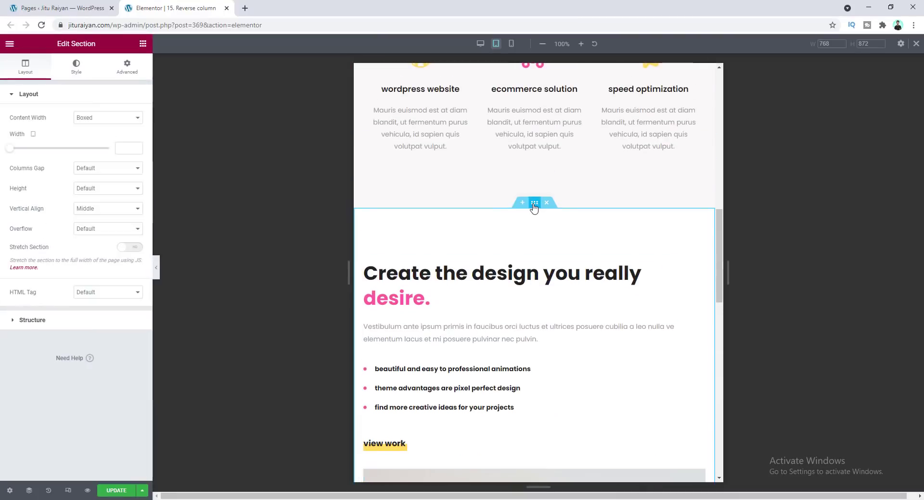
pyautogui.click(127, 67)
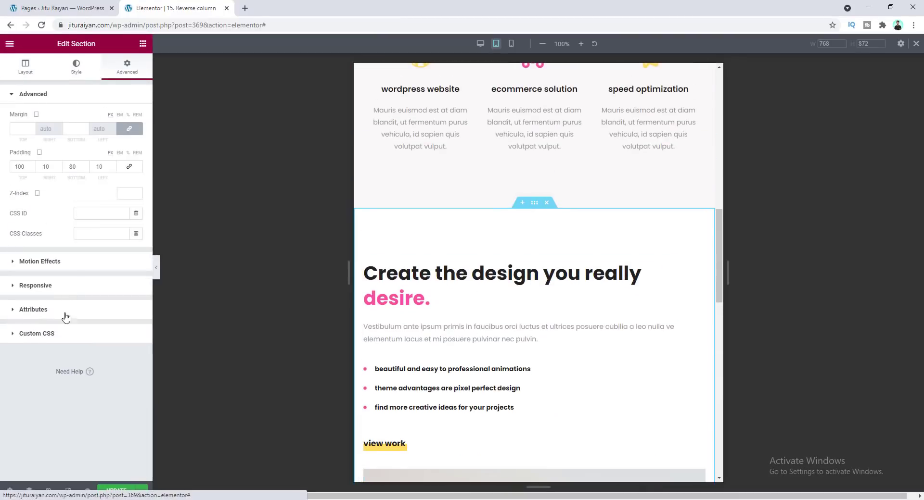
pyautogui.click(69, 290)
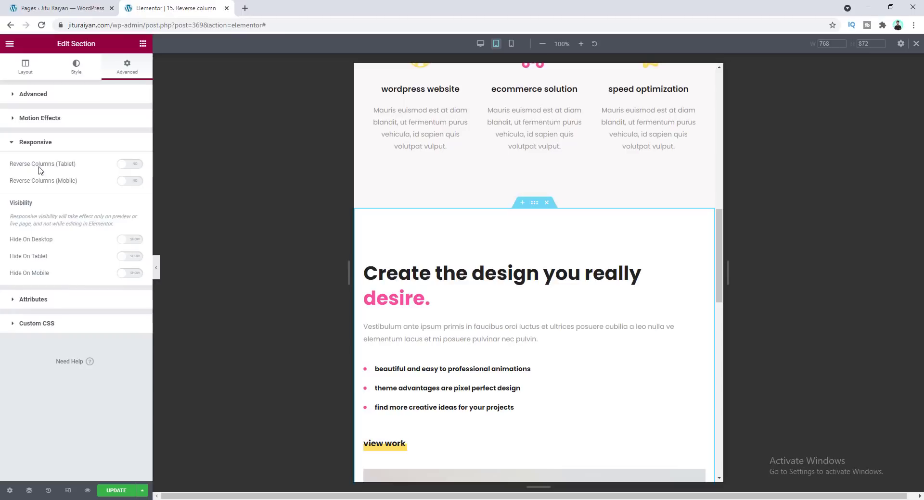
pyautogui.click(133, 165)
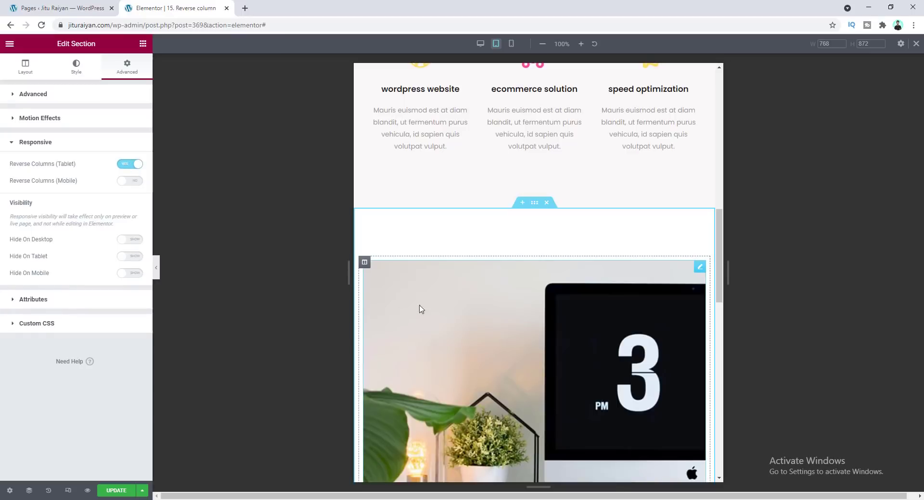
# Switch the preview to mobile view and enable Reverse Columns (Mobile) for the section
pyautogui.scroll(-10, 431, 318)
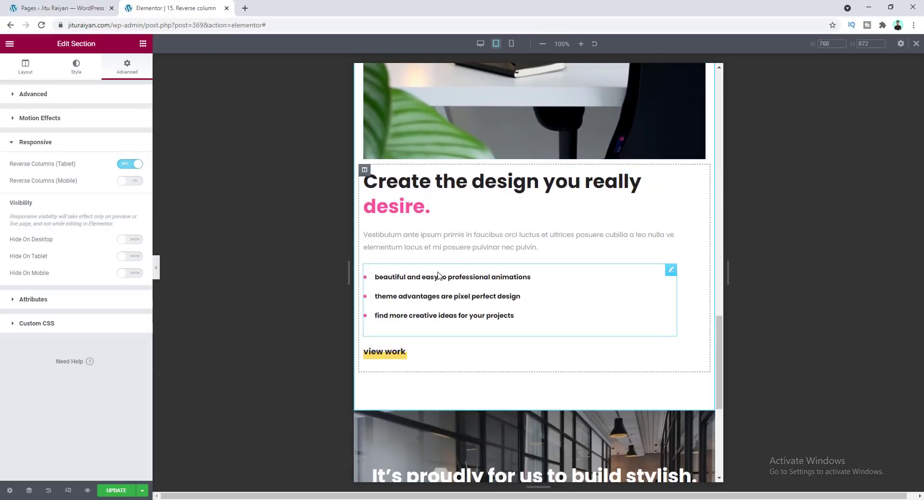
pyautogui.scroll(2, 438, 276)
pyautogui.click(512, 45)
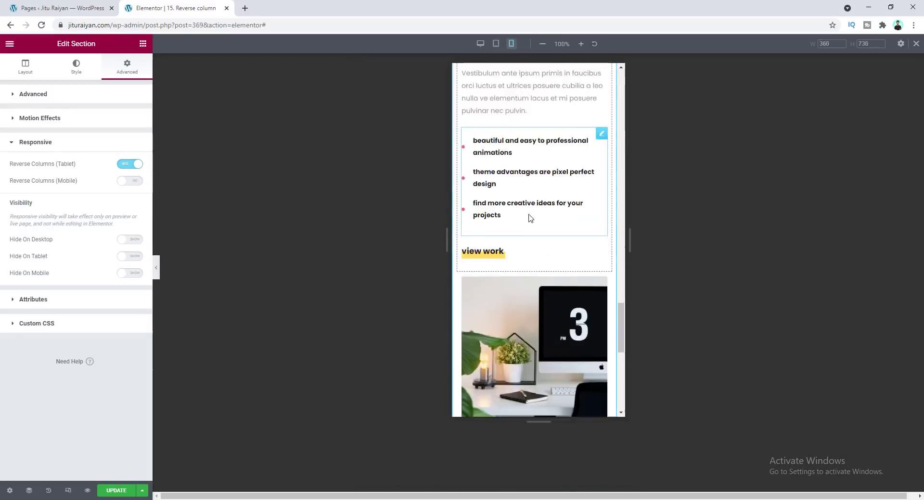
pyautogui.scroll(-2, 528, 216)
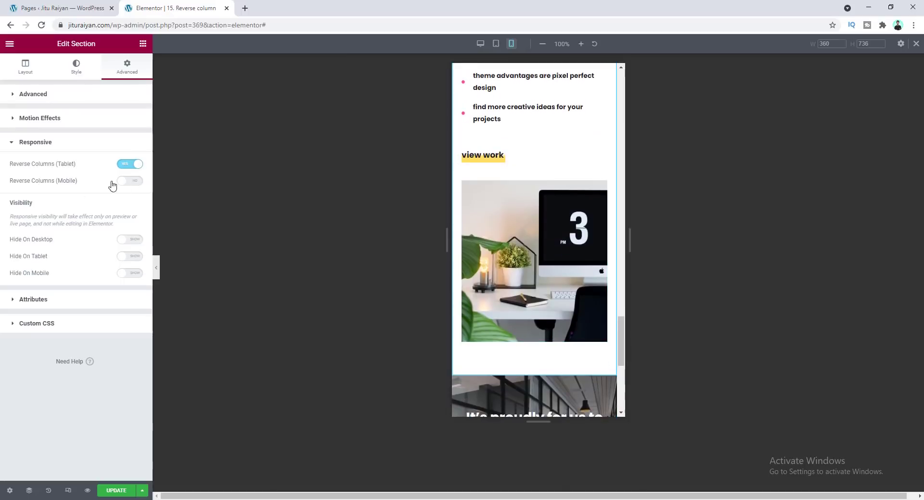
pyautogui.click(136, 182)
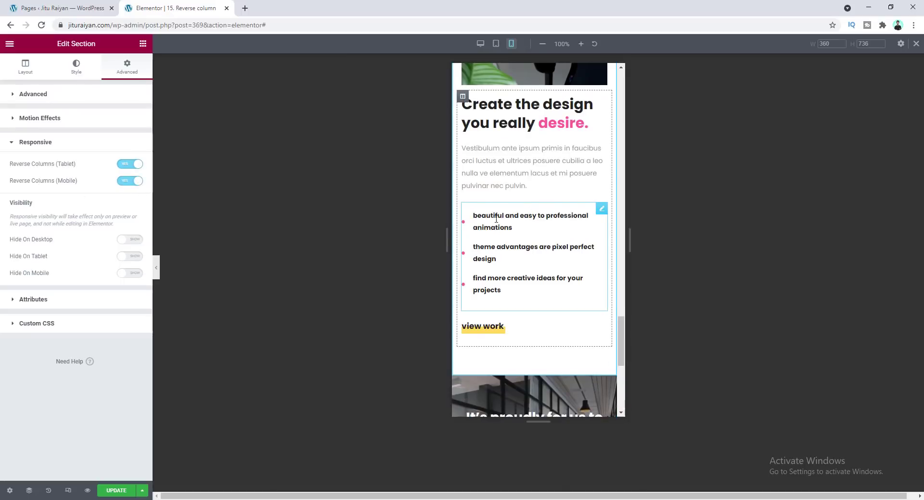
pyautogui.scroll(4, 495, 219)
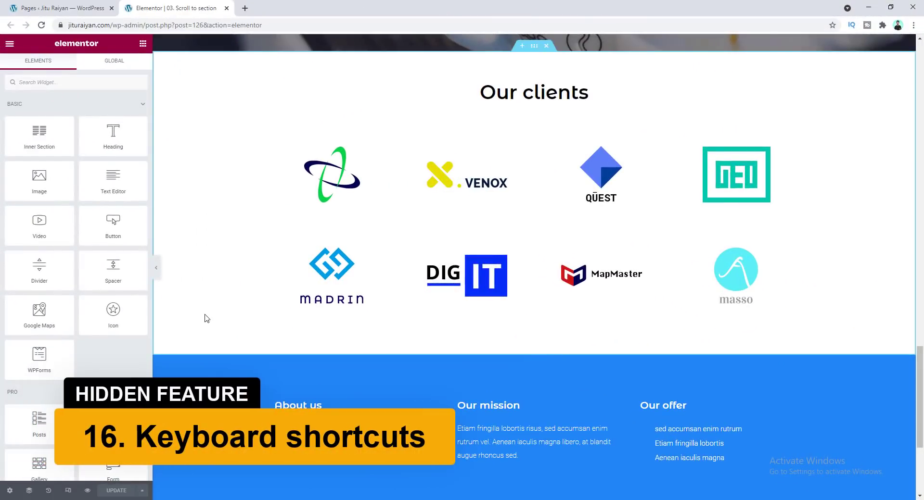
# Open the keyboard shortcuts overview
pyautogui.hotkey('shift', '?')
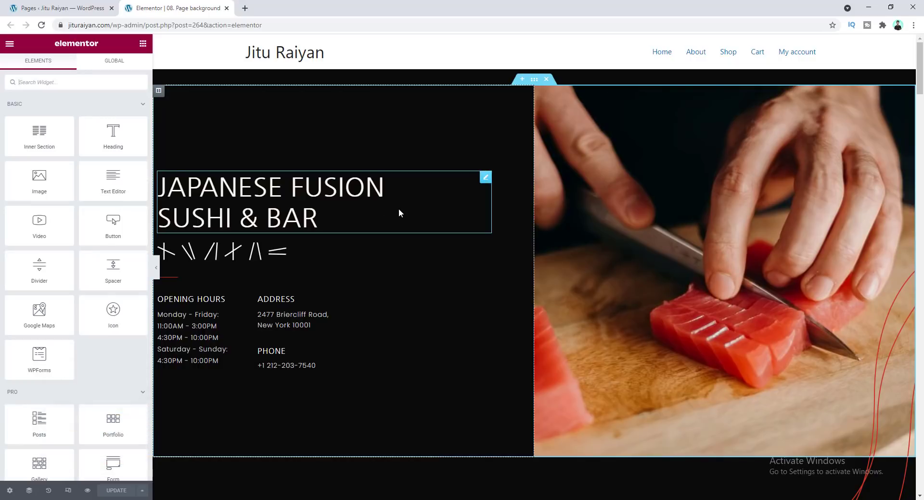
# Open responsive mode on the Page background page and open the breakpoint management settings
pyautogui.click(67, 491)
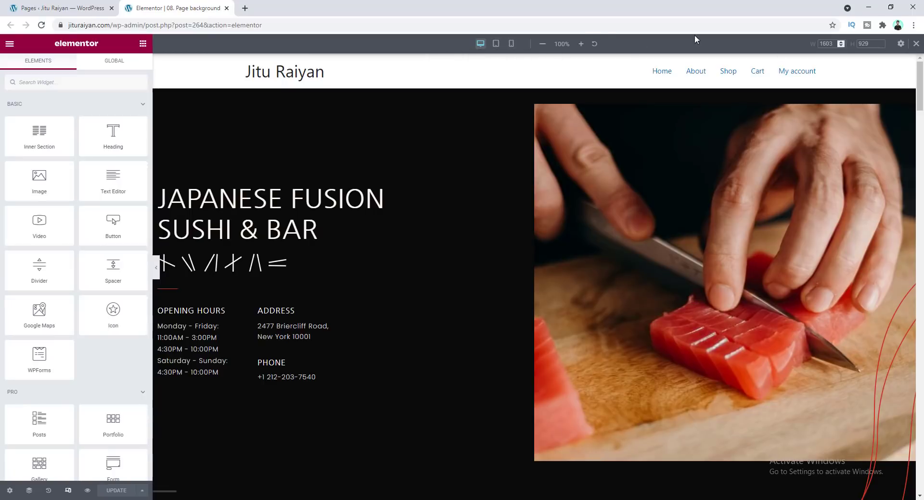
pyautogui.click(898, 45)
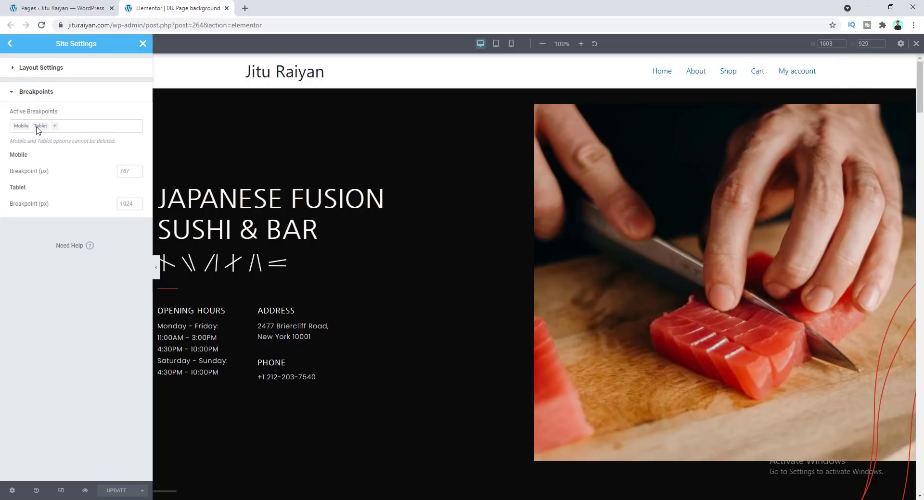
# Add Mobile Extra and Widescreen to the active breakpoints
pyautogui.click(74, 127)
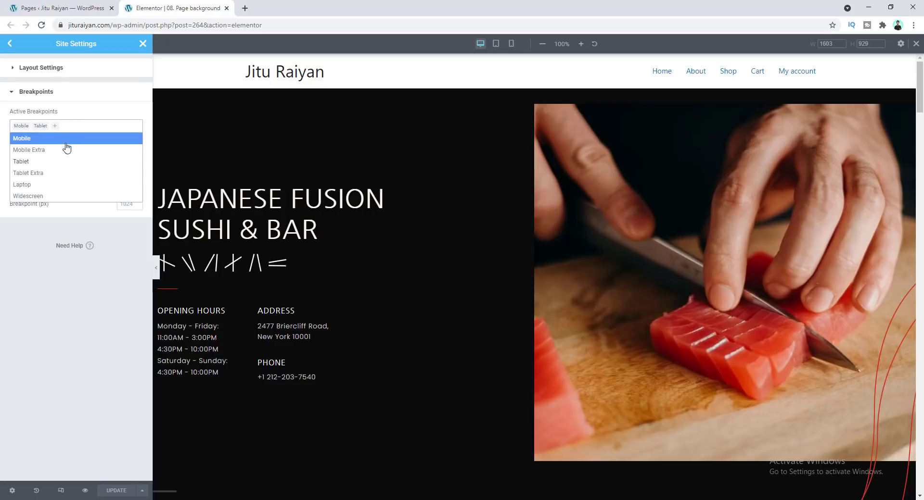
pyautogui.click(40, 150)
pyautogui.click(107, 127)
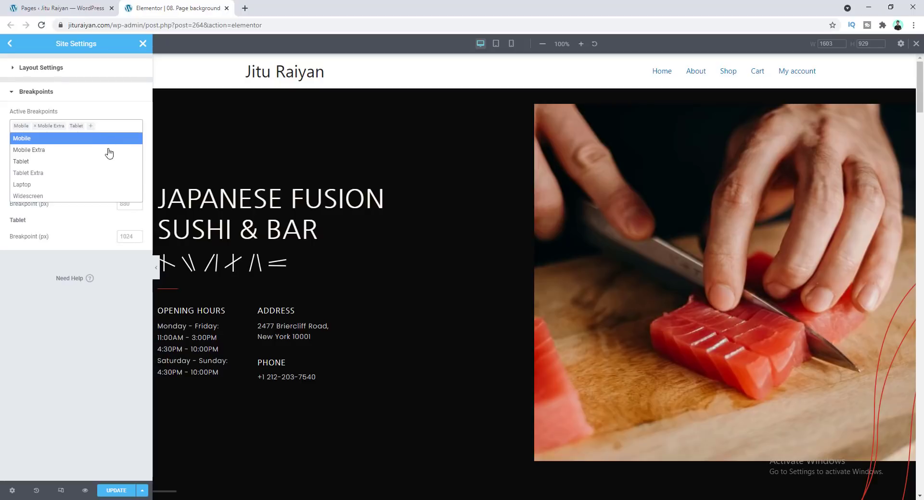
pyautogui.click(58, 196)
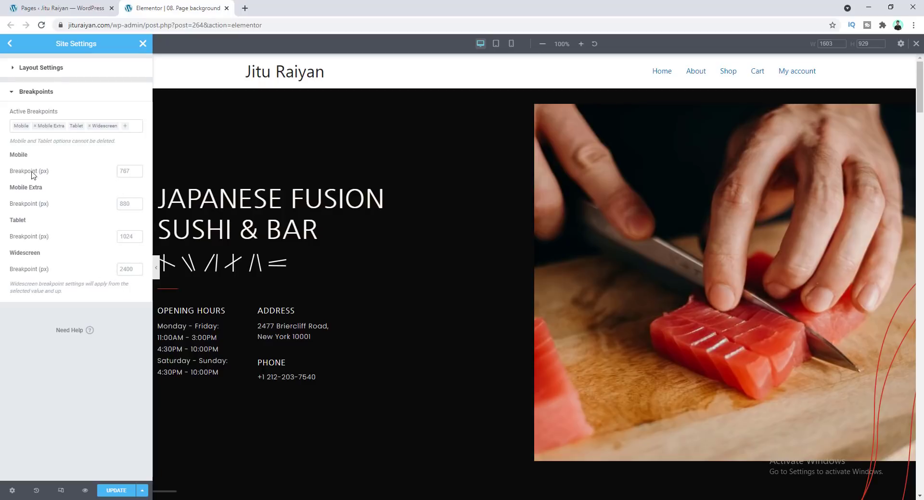
# Edit the Mobile breakpoint value, update the site settings and reload the editor
pyautogui.click(123, 172)
pyautogui.write('67')
pyautogui.click(114, 491)
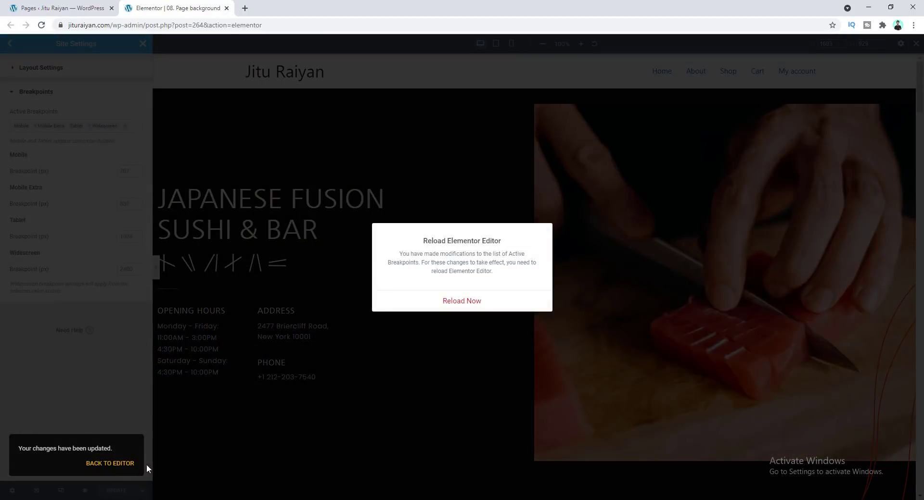
pyautogui.click(449, 302)
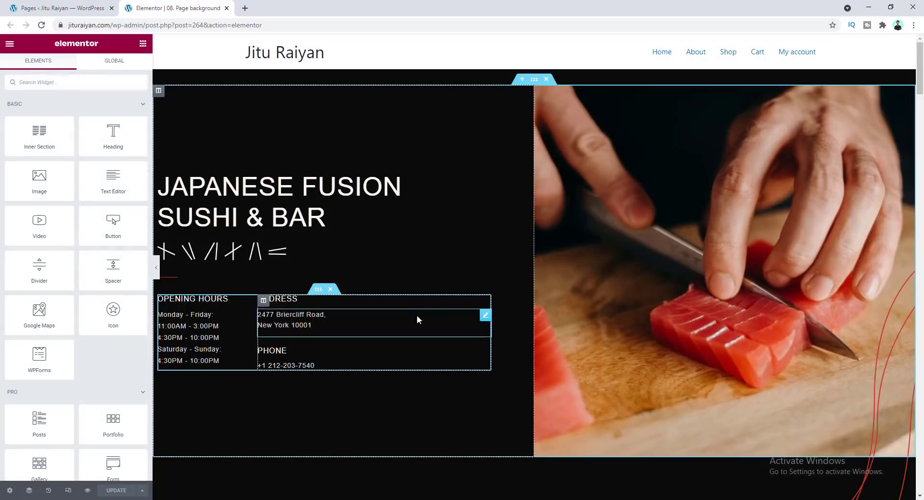
# Preview the page in responsive mode using the Mobile Extra and Widescreen views
pyautogui.click(68, 491)
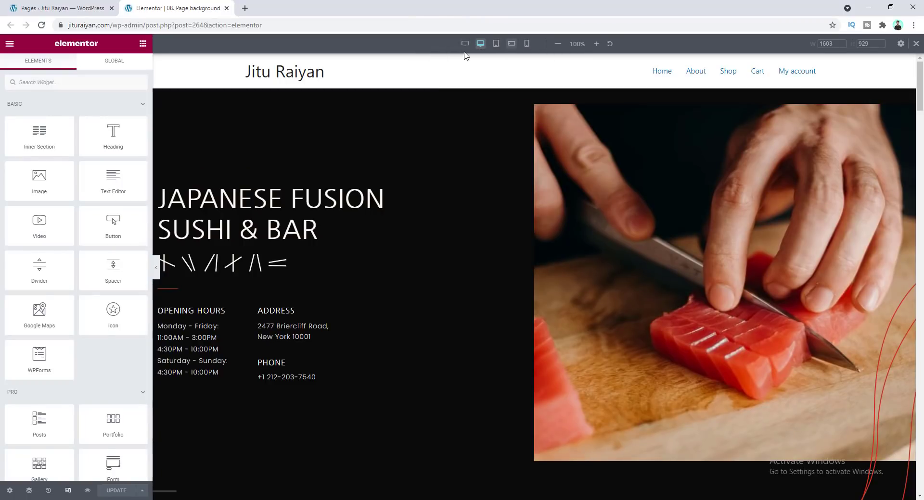
pyautogui.click(512, 44)
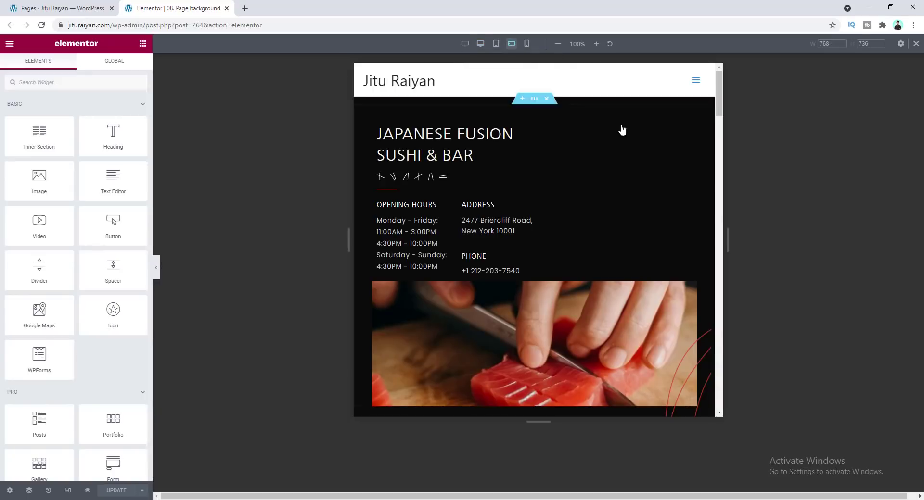
pyautogui.click(464, 44)
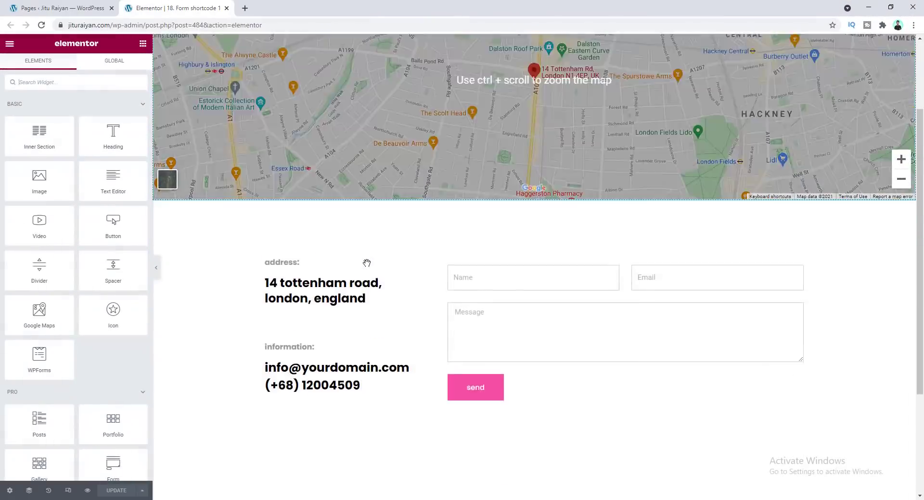
pyautogui.scroll(-2, 366, 263)
pyautogui.scroll(1, 572, 251)
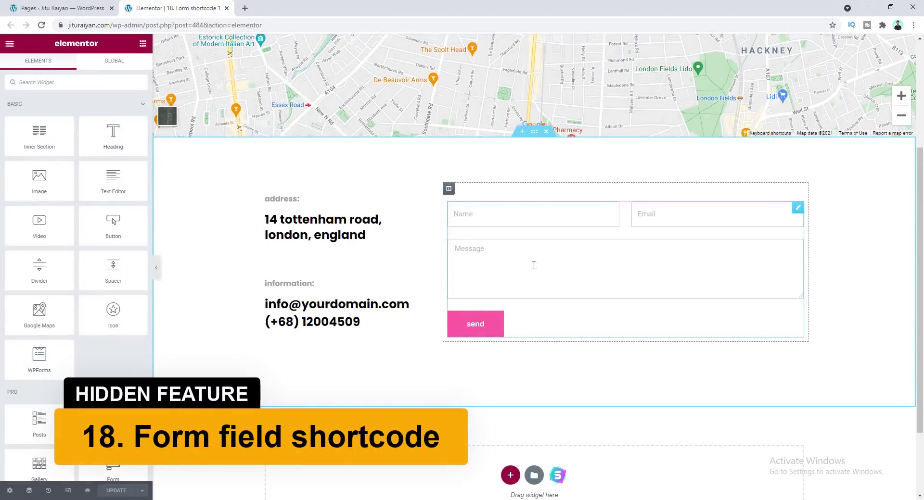
# Select the contact form widget and inspect the shortcodes of the Name and Email fields in their advanced settings
pyautogui.click(514, 236)
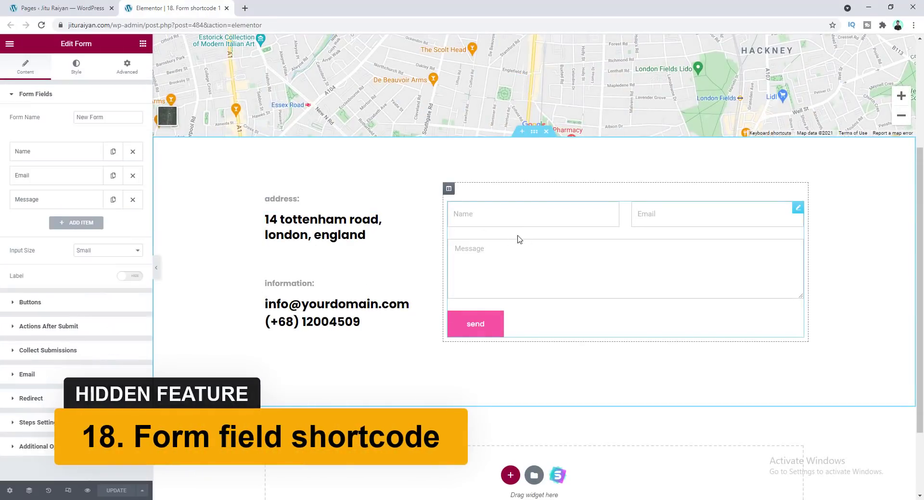
pyautogui.click(71, 157)
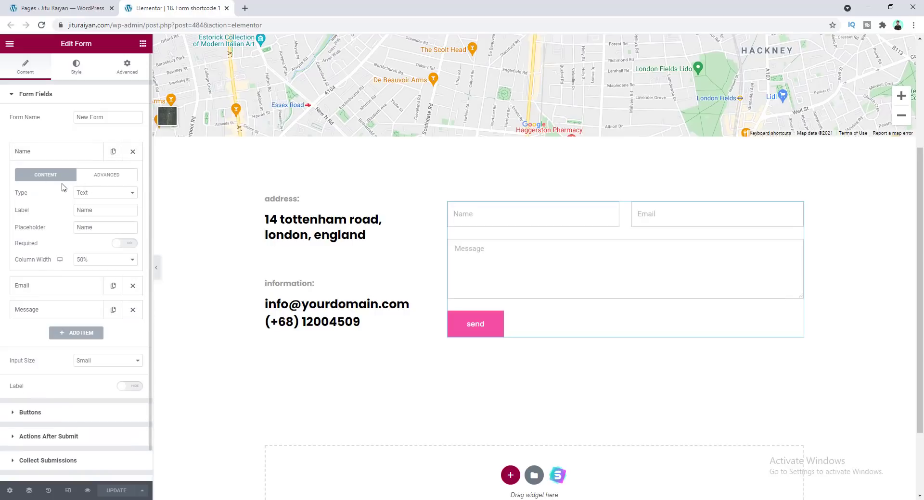
pyautogui.click(96, 179)
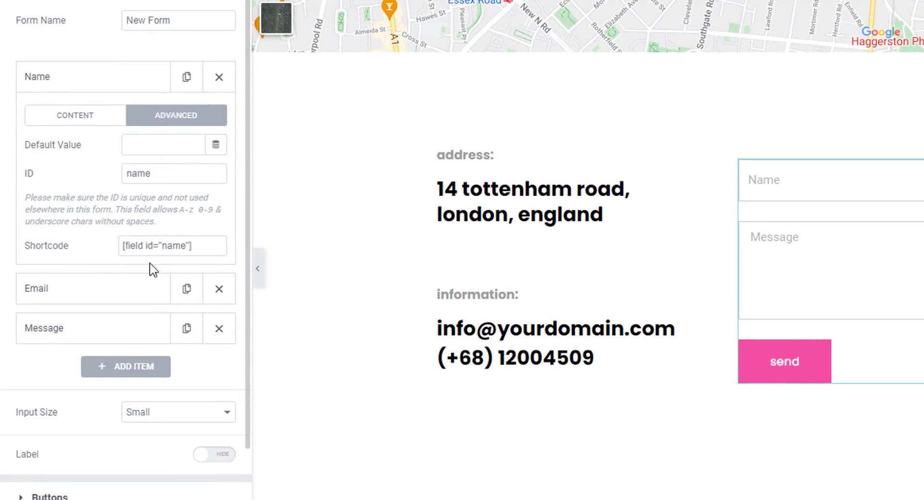
pyautogui.moveTo(196, 245); pyautogui.dragTo(121, 245)
pyautogui.click(108, 300)
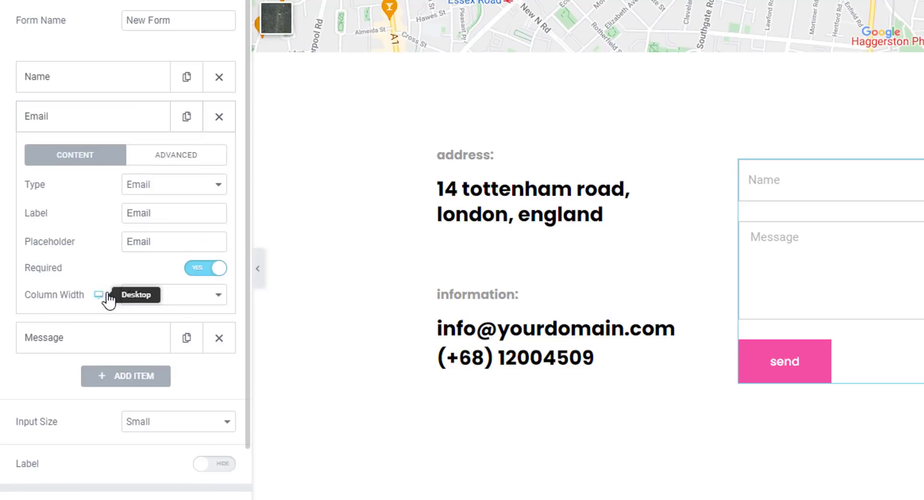
pyautogui.click(177, 157)
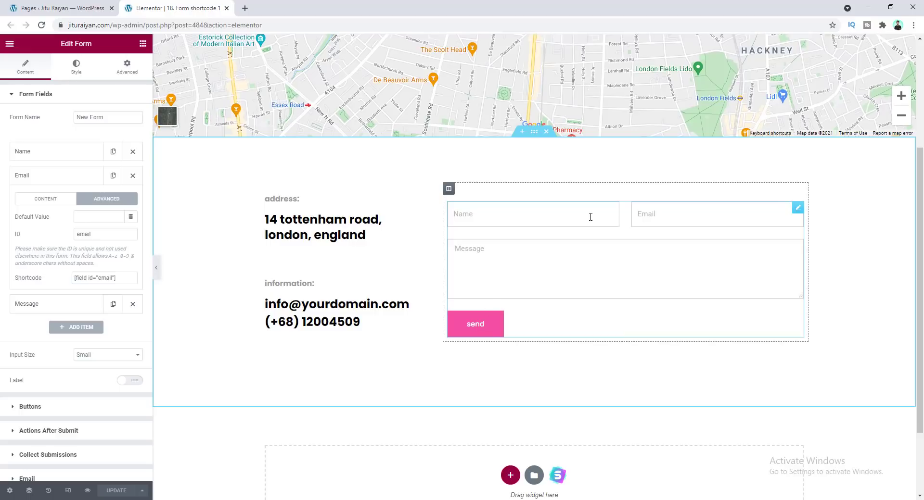
pyautogui.click(489, 214)
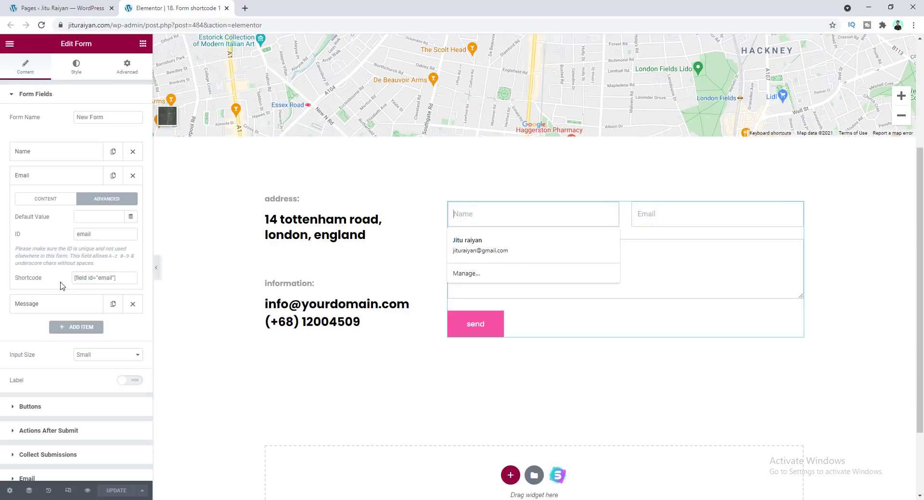
pyautogui.moveTo(122, 278); pyautogui.dragTo(65, 284)
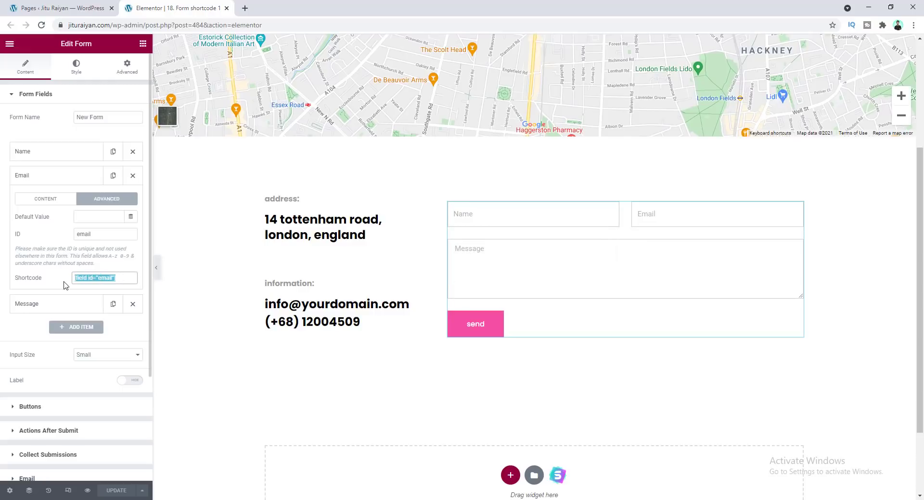
pyautogui.click(5, 192)
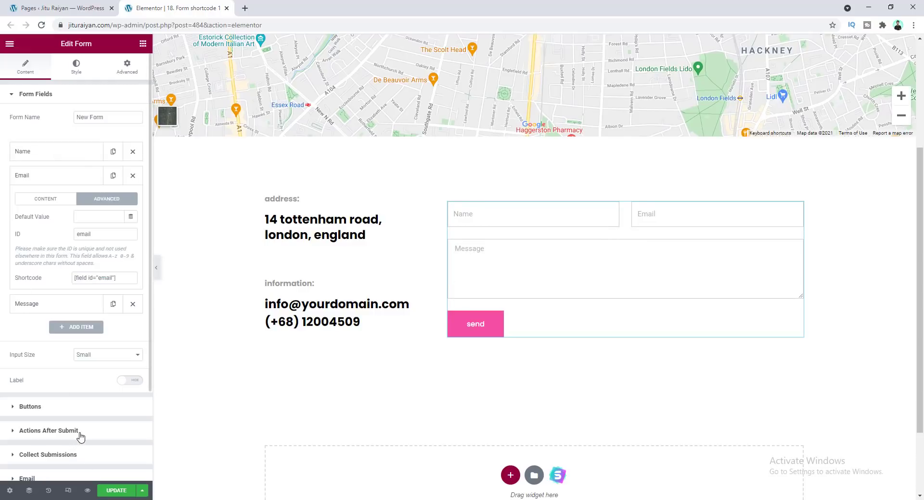
# Add a Redirect action to the form's Actions After Submit
pyautogui.click(49, 430)
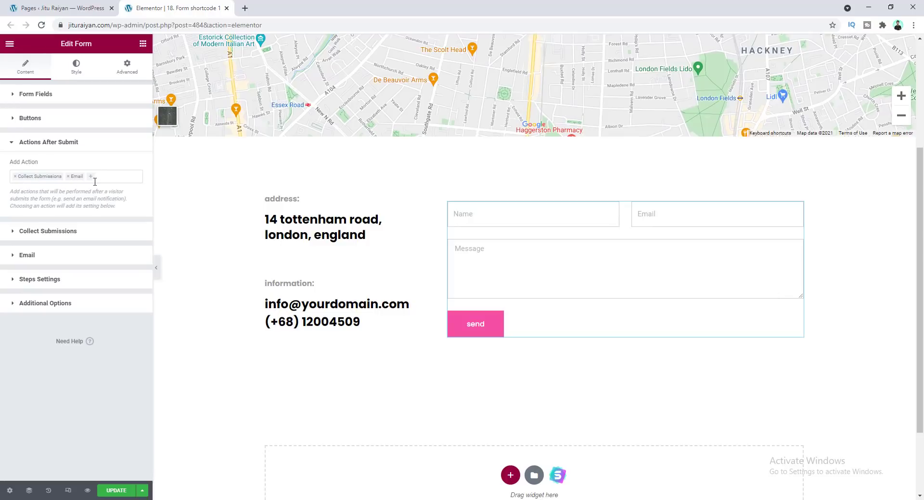
pyautogui.click(113, 177)
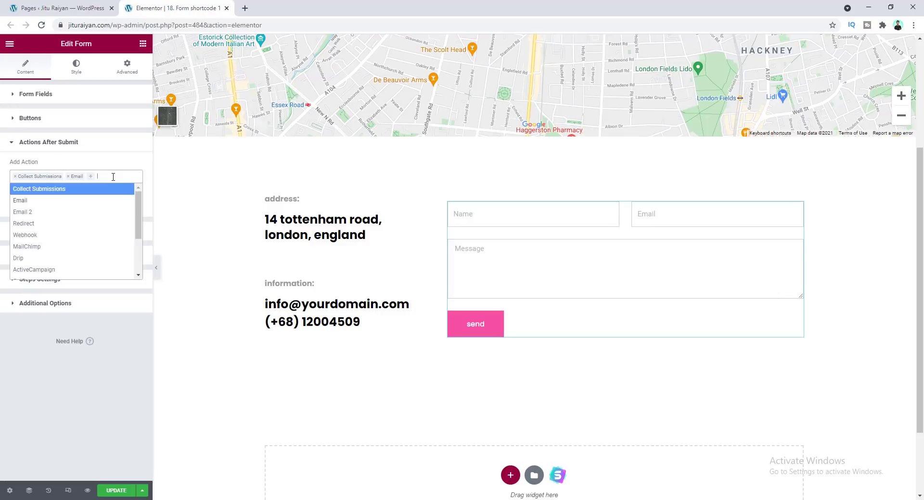
pyautogui.click(94, 224)
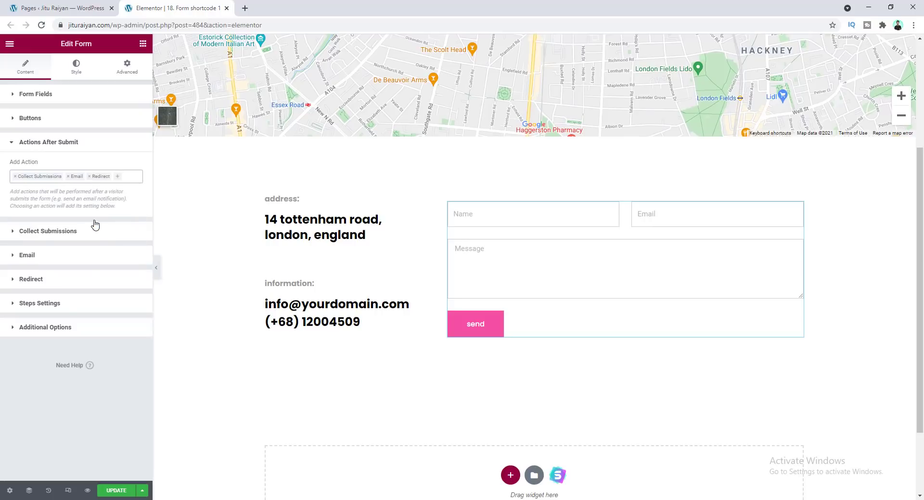
pyautogui.click(53, 282)
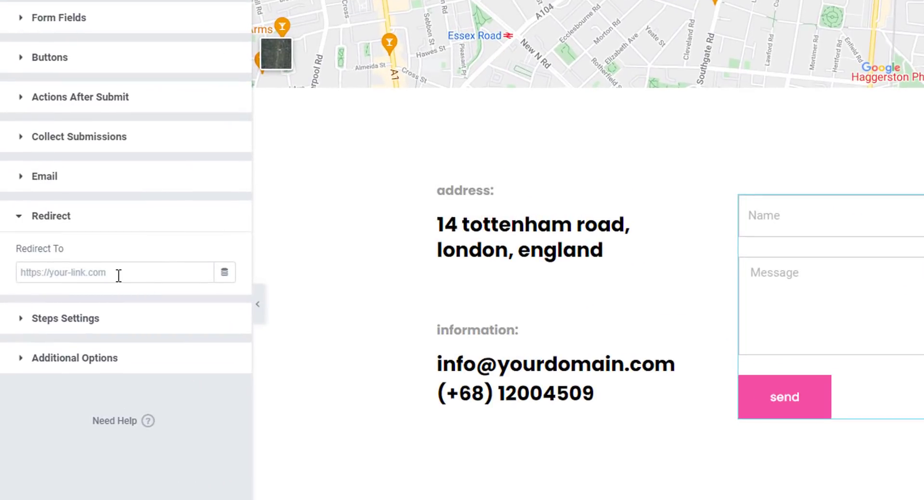
pyautogui.click(118, 276)
pyautogui.write('https://jituraiyan.com/thank-you/')
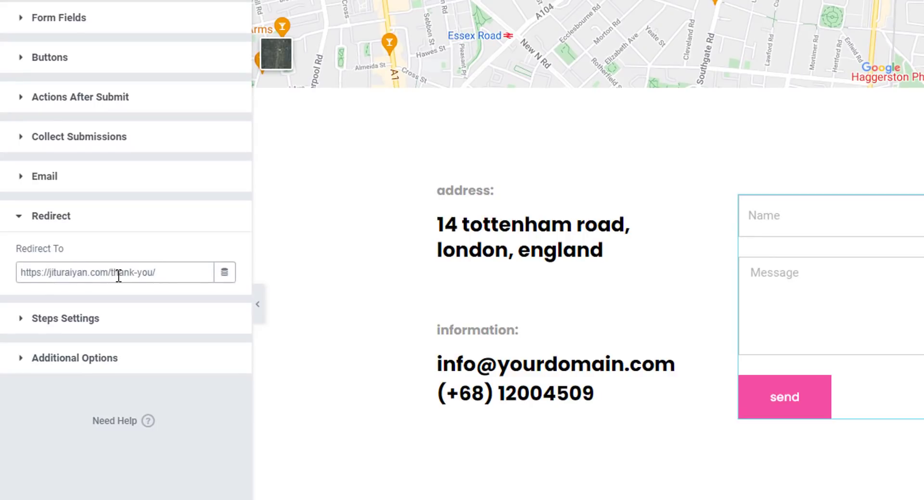
pyautogui.write('?username=')
# Copy the Name field's shortcode from its advanced settings
pyautogui.click(90, 18)
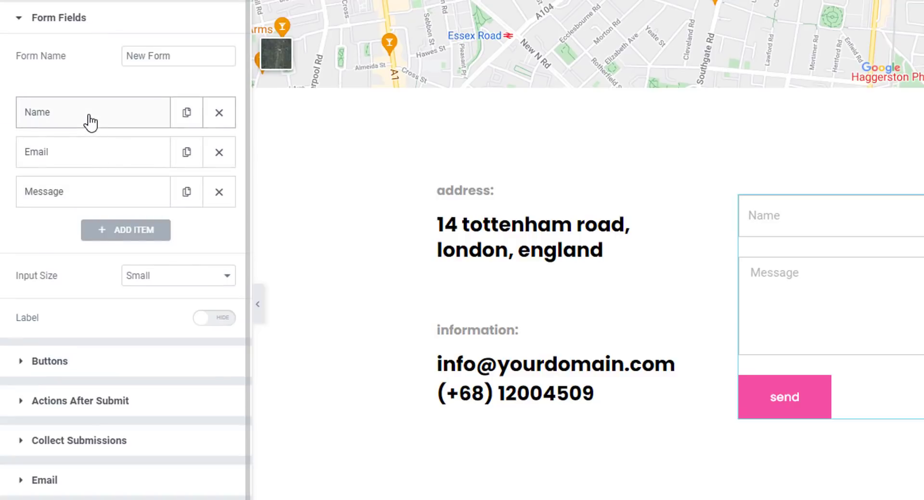
pyautogui.click(89, 121)
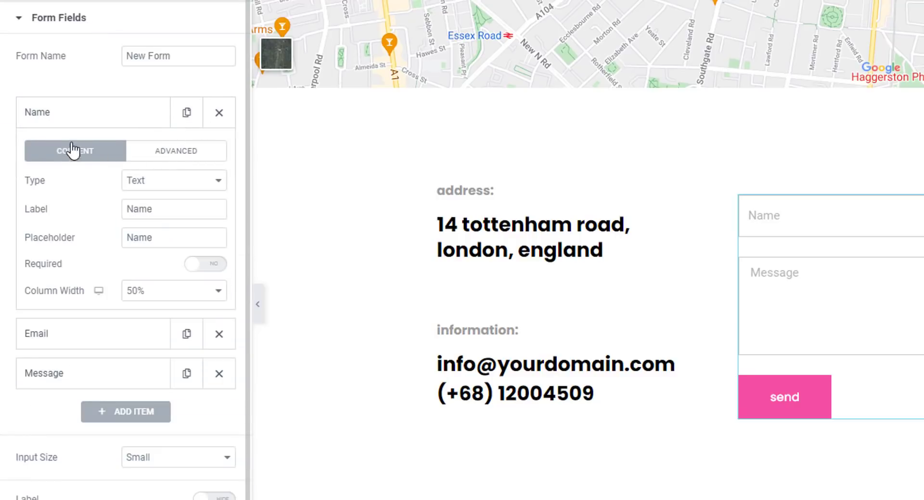
pyautogui.click(179, 151)
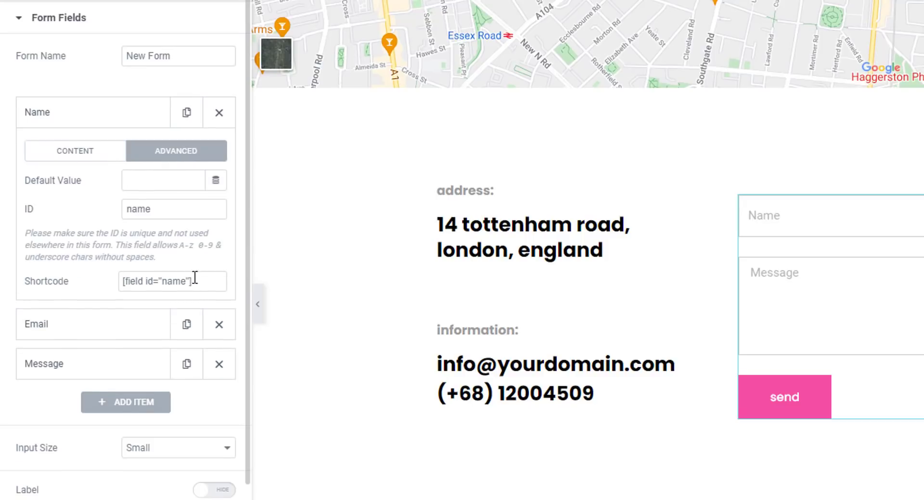
pyautogui.moveTo(192, 281); pyautogui.dragTo(66, 281)
pyautogui.hotkey('ctrl', 'c')
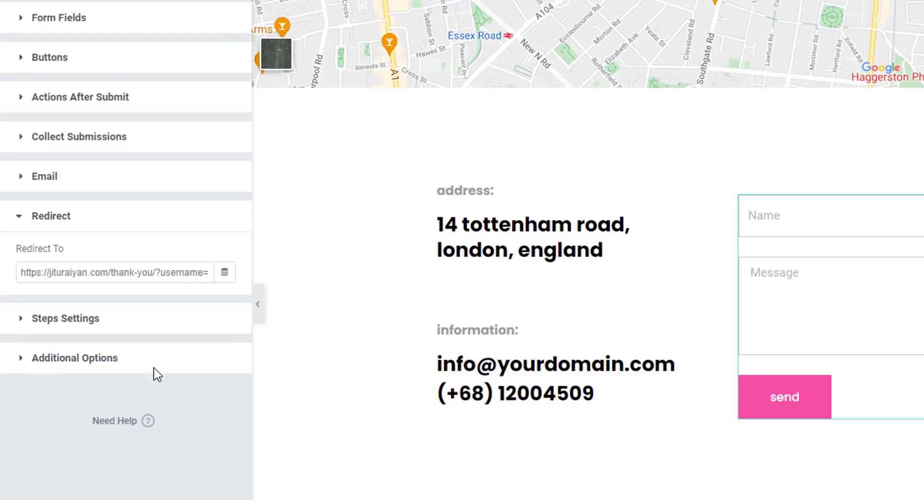
# Append [field id="name"]&emailaddress= to the redirect URL
pyautogui.click(210, 276)
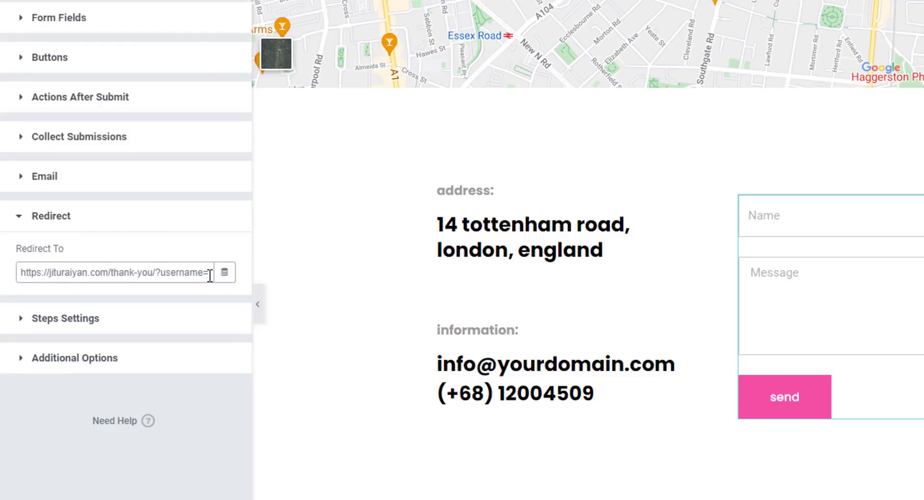
pyautogui.hotkey('ctrl', 'v')
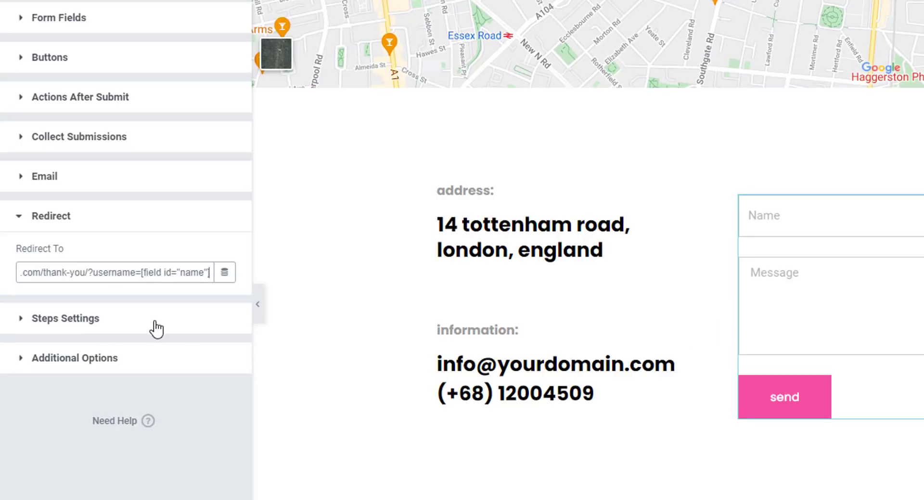
pyautogui.write('&')
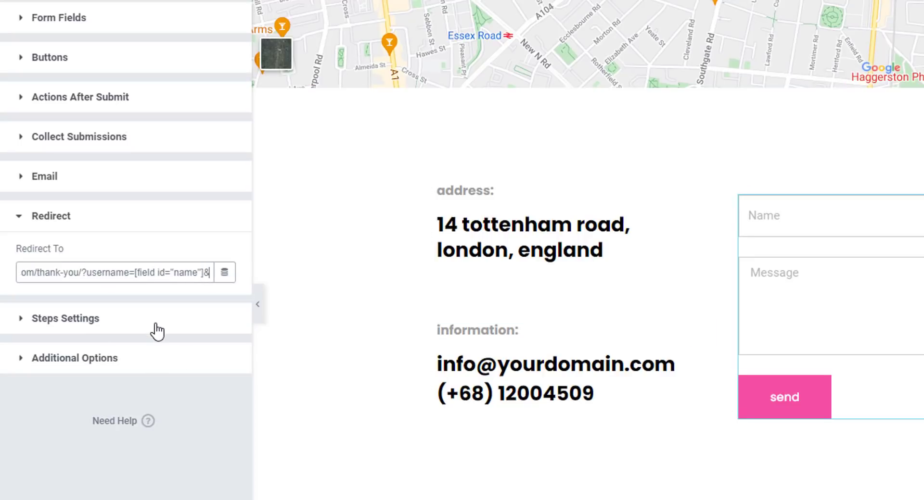
pyautogui.write('emailaddress')
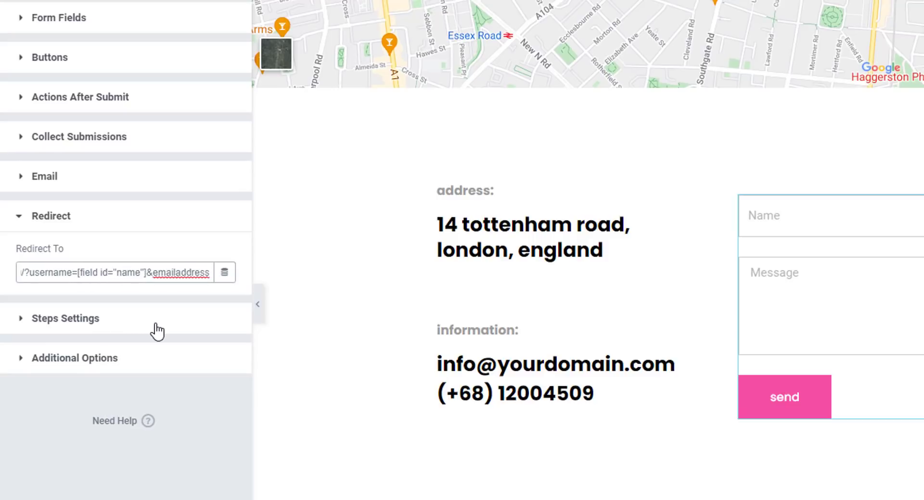
pyautogui.write('=')
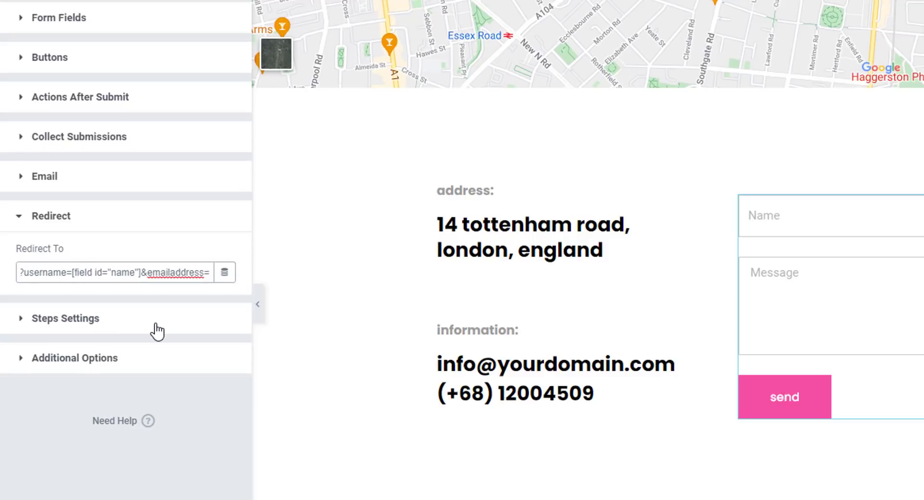
# Open the Email field's advanced settings, then return to the Redirect To URL field
pyautogui.click(22, 19)
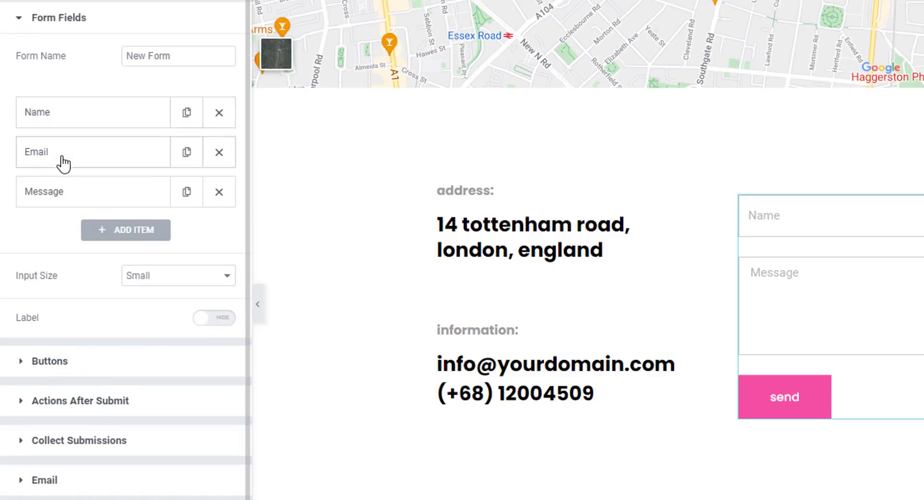
pyautogui.click(63, 163)
pyautogui.click(175, 198)
pyautogui.click(189, 323)
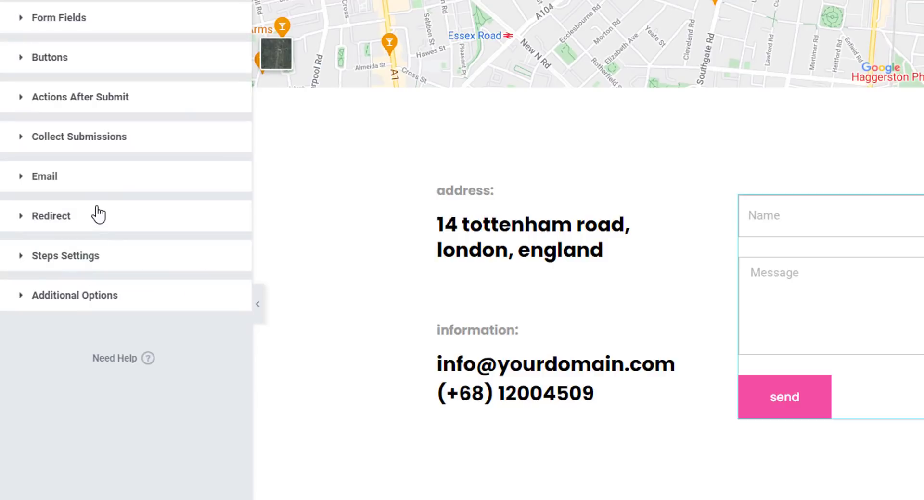
pyautogui.click(97, 215)
pyautogui.click(192, 271)
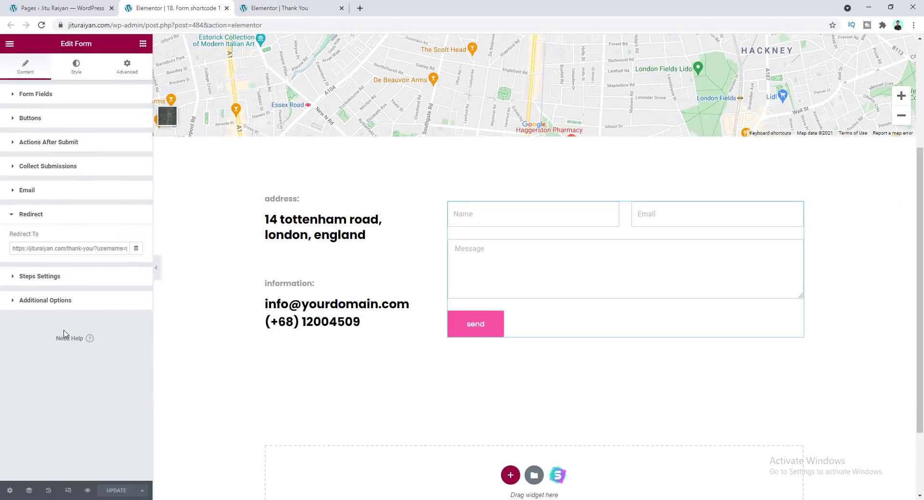
# On the Thank You page, replace the first text widget's content with a Request Parameter dynamic tag
pyautogui.click(288, 8)
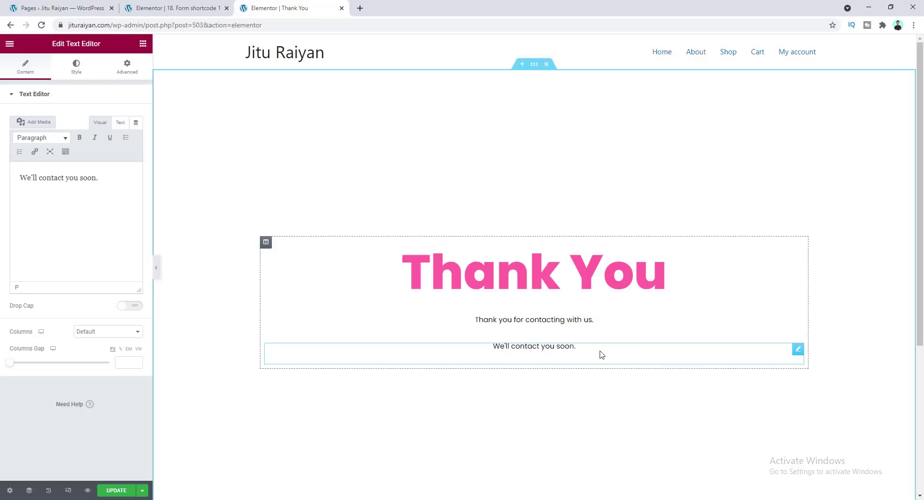
pyautogui.click(518, 321)
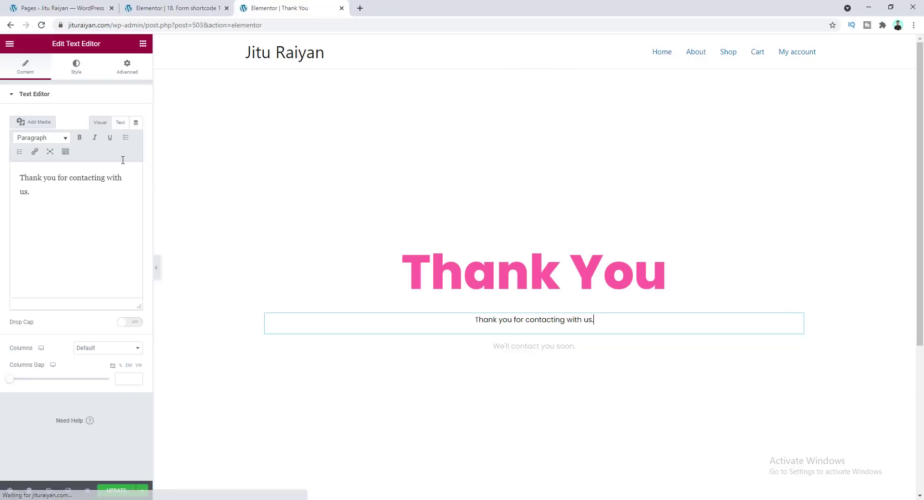
pyautogui.click(136, 123)
pyautogui.scroll(-3, 68, 208)
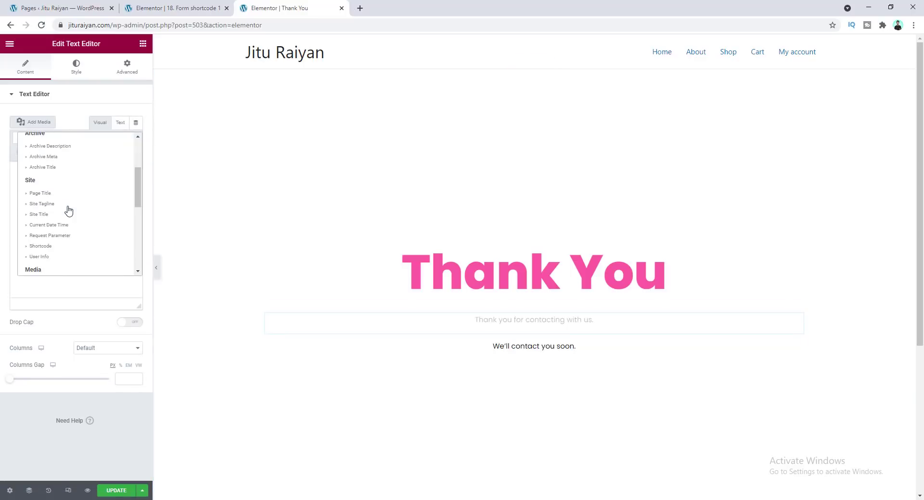
pyautogui.click(73, 237)
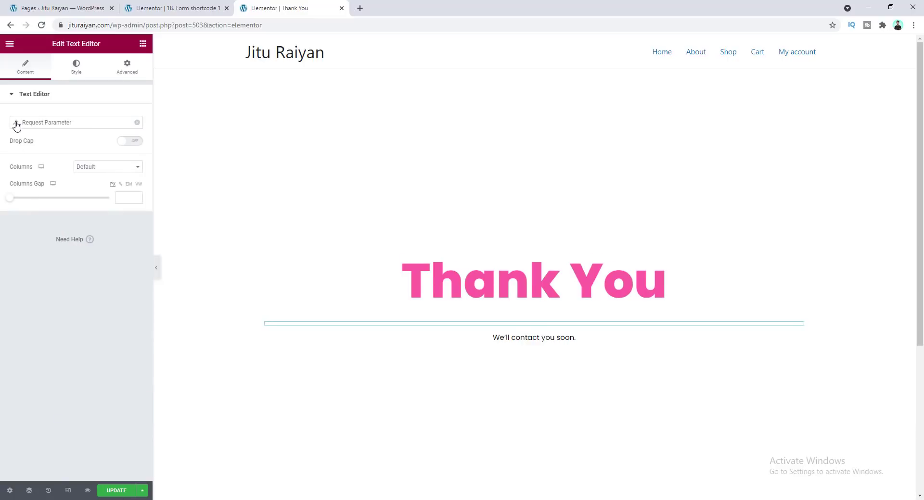
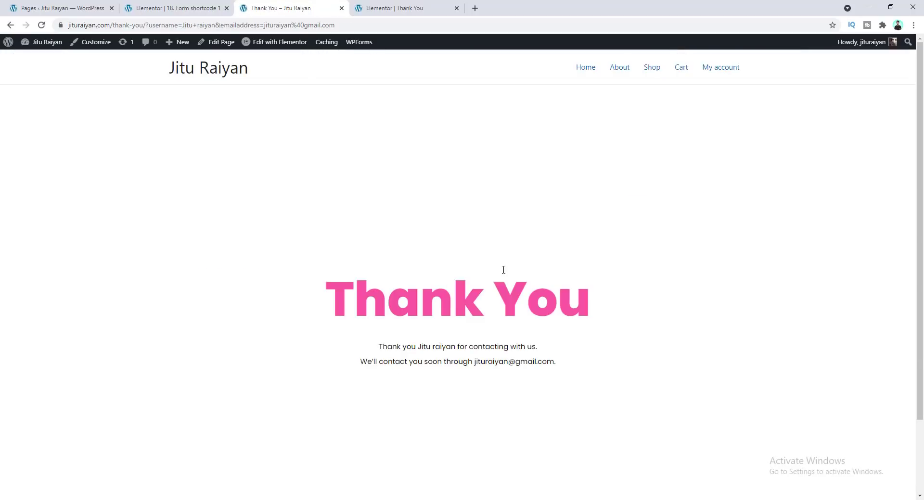
# Review the Thank You page and highlight the passed name and email values in its text
pyautogui.scroll(-2, 363, 262)
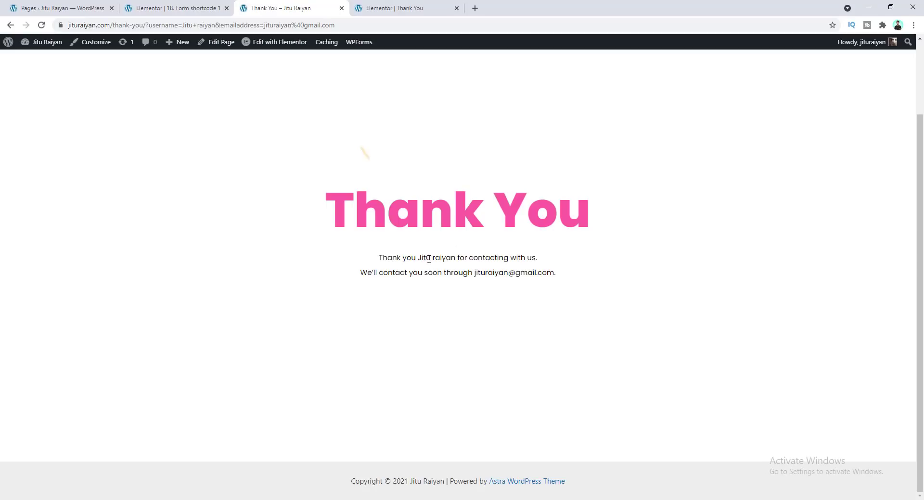
pyautogui.moveTo(418, 258); pyautogui.dragTo(456, 257)
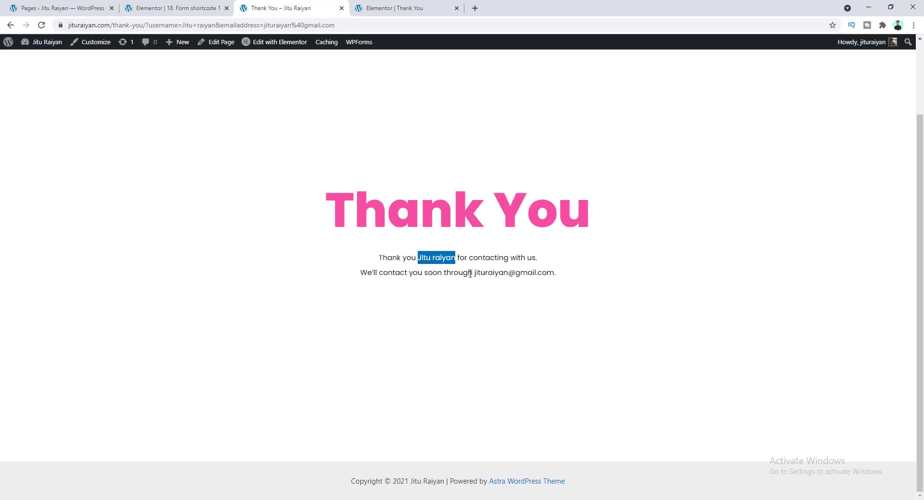
pyautogui.moveTo(474, 273); pyautogui.dragTo(554, 272)
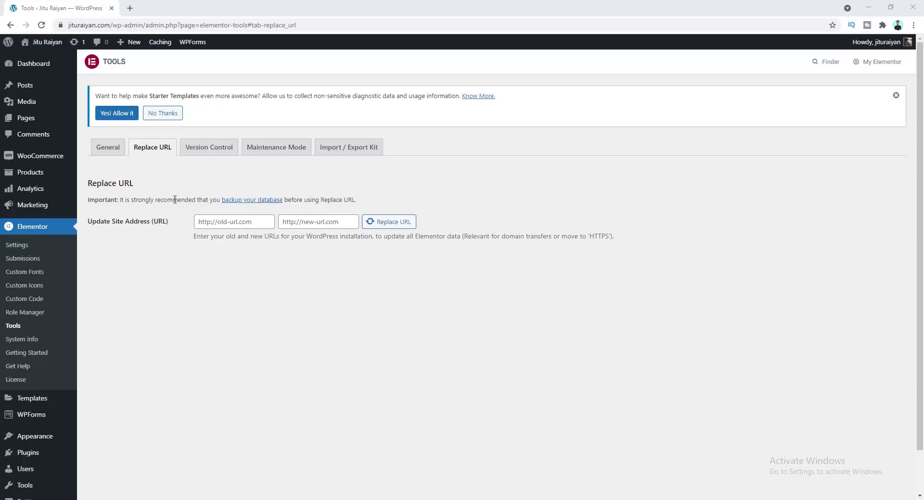
# In Site Settings, set the Mobile Browser Background color to #FF17E8
pyautogui.click(105, 152)
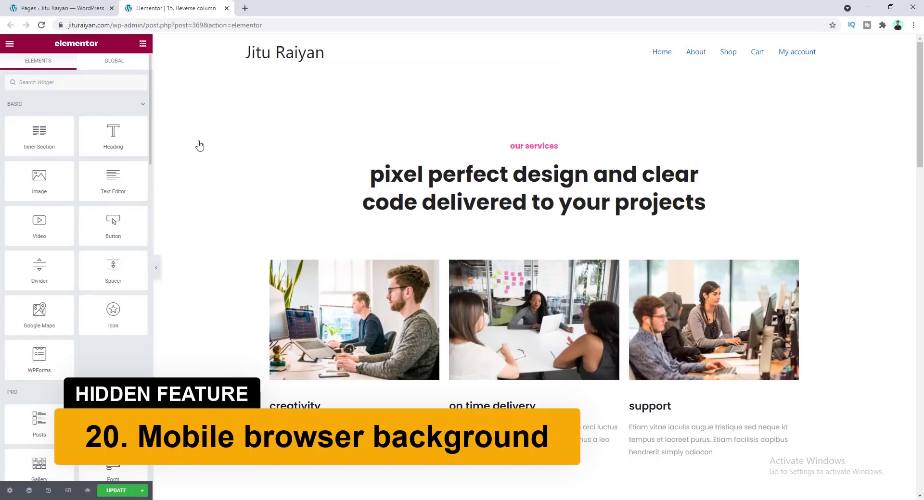
pyautogui.click(3, 47)
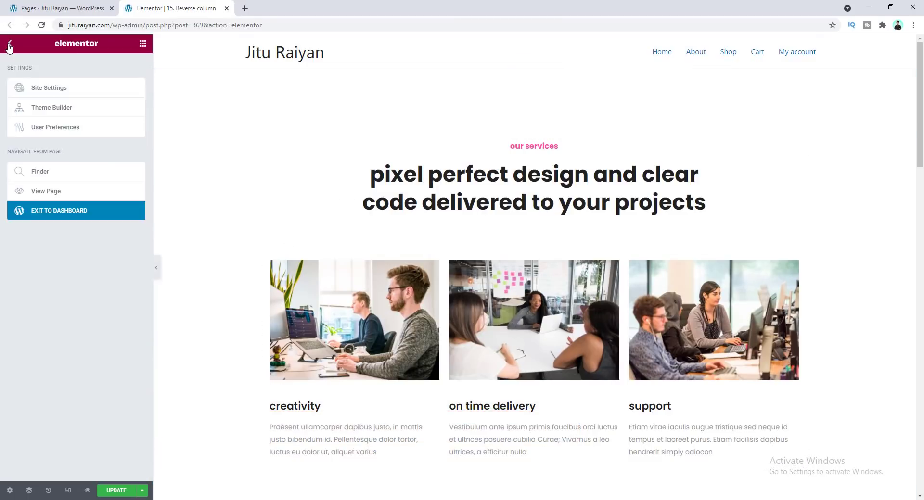
pyautogui.click(49, 88)
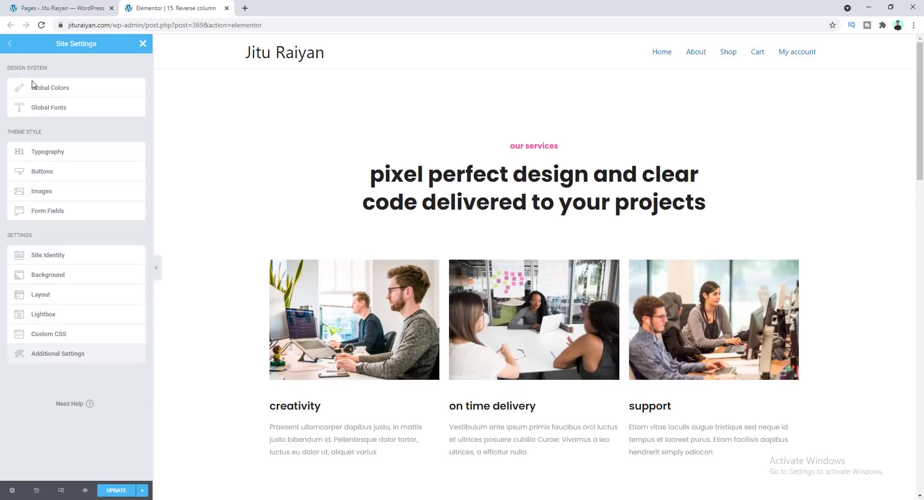
pyautogui.click(67, 275)
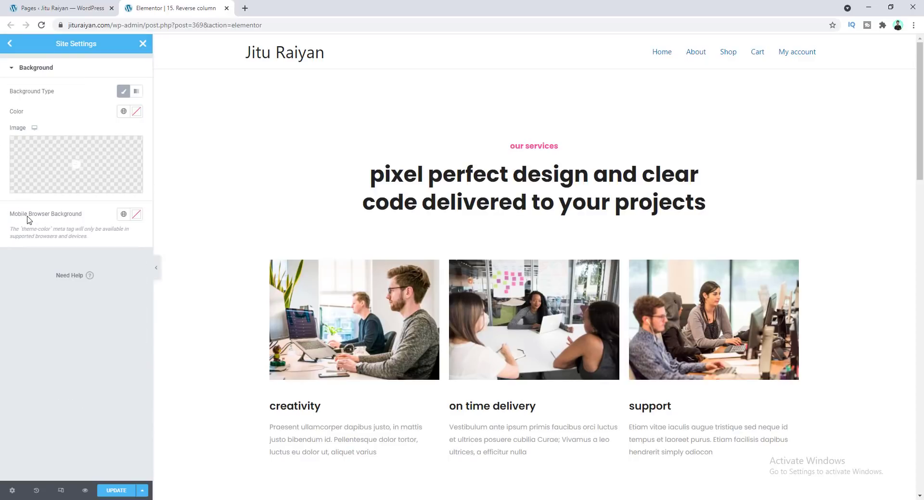
pyautogui.click(136, 215)
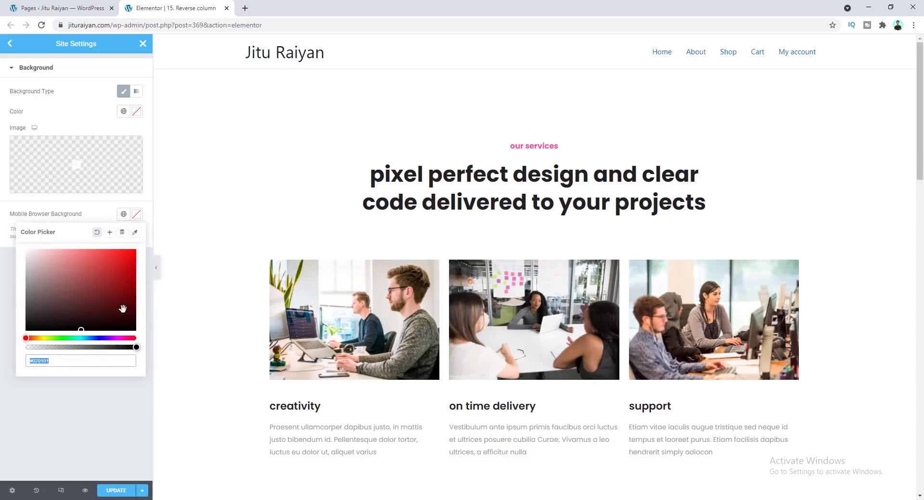
pyautogui.click(119, 339)
pyautogui.click(126, 248)
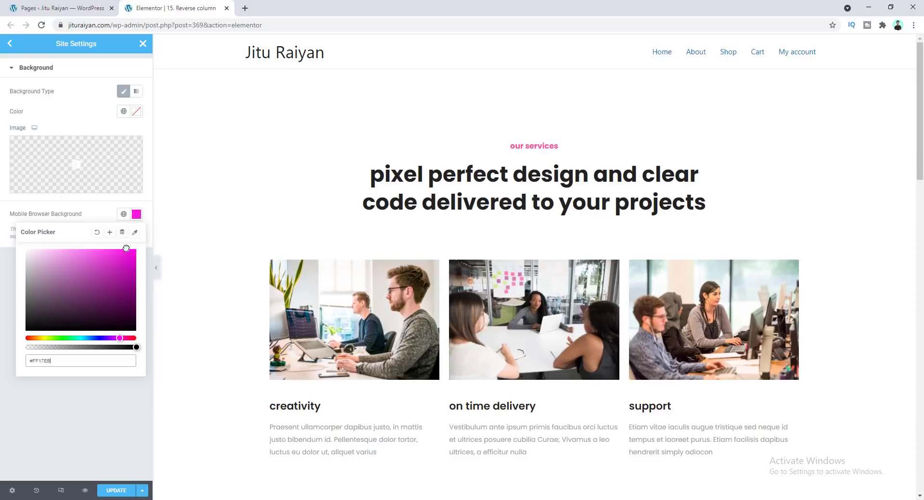
pyautogui.click(126, 339)
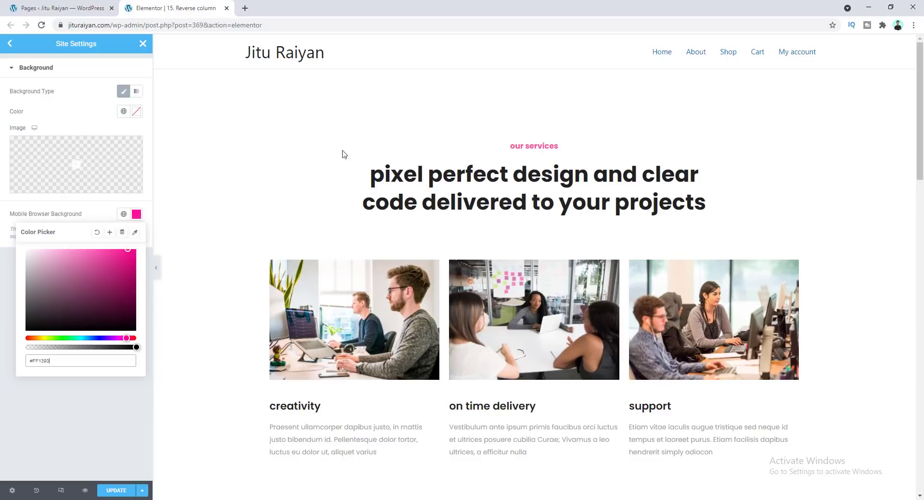
pyautogui.click(331, 129)
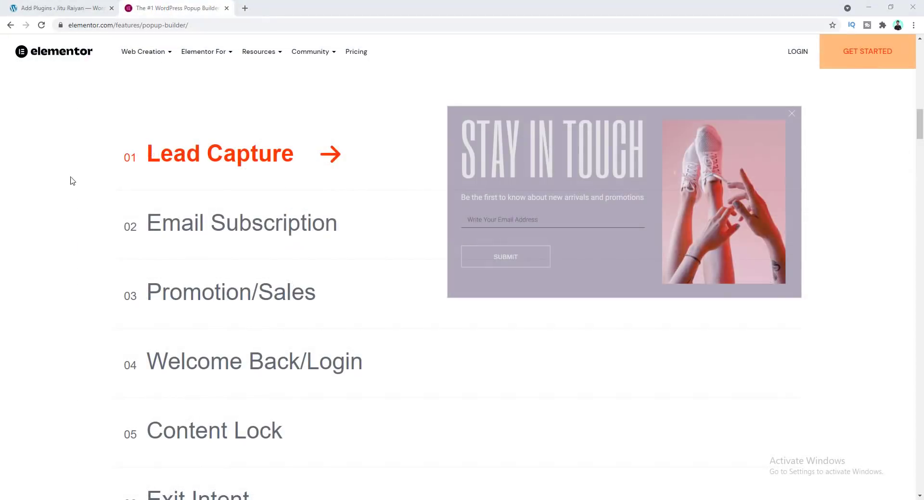
# Browse the popup types listed on Elementor's popup builder page
pyautogui.click(179, 228)
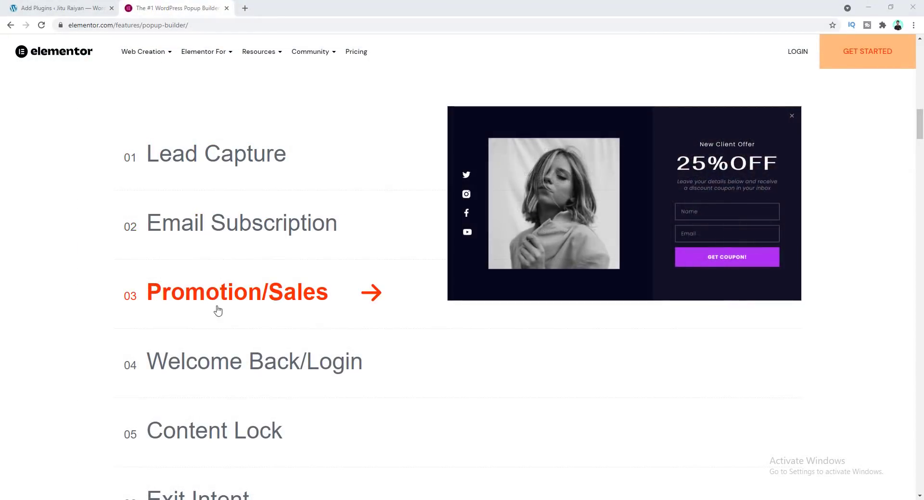
pyautogui.scroll(-3, 238, 433)
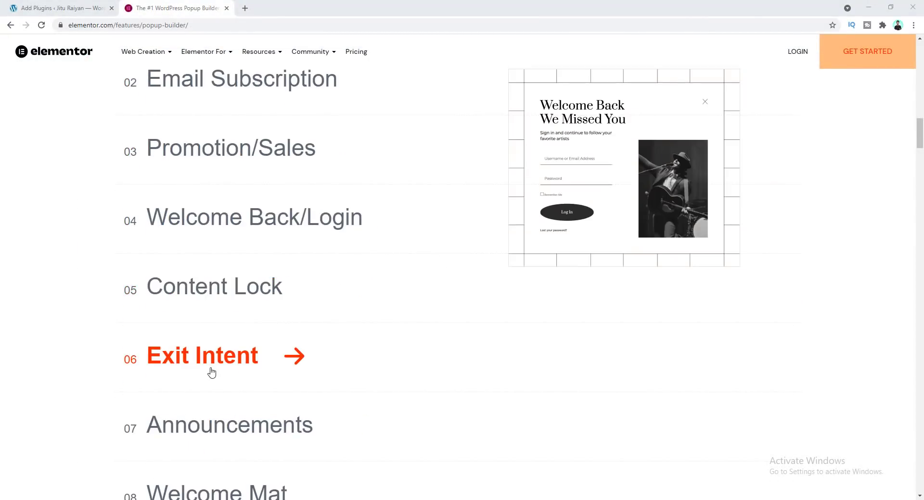
pyautogui.scroll(-4, 211, 373)
pyautogui.scroll(4, 79, 284)
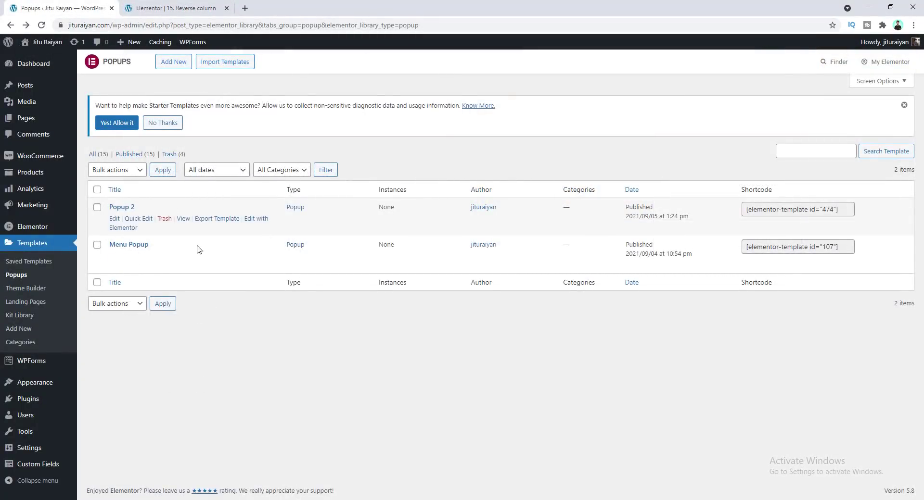
# Open Popup 2 in Elementor and add a display condition including Singular Pages
pyautogui.click(252, 223)
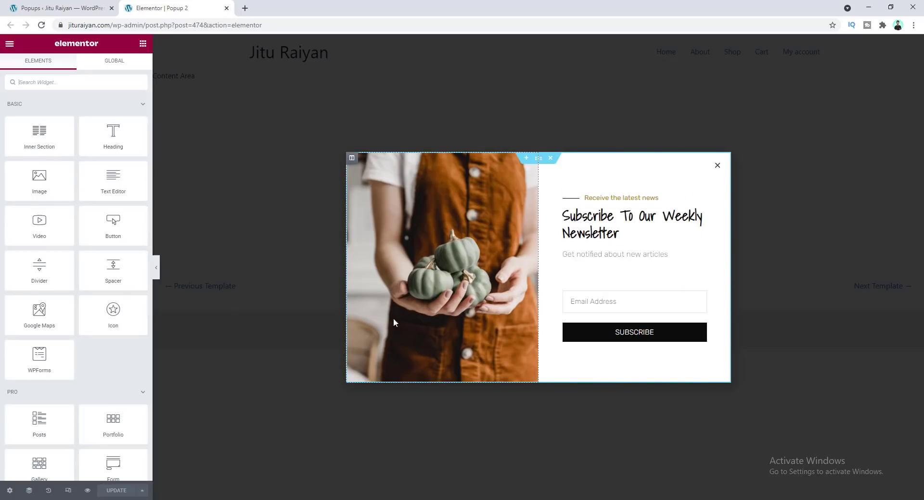
pyautogui.click(142, 491)
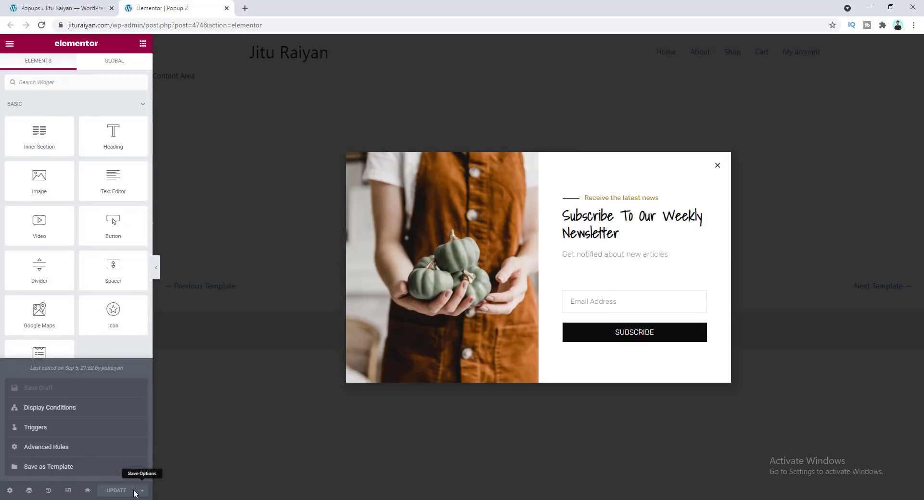
pyautogui.click(69, 409)
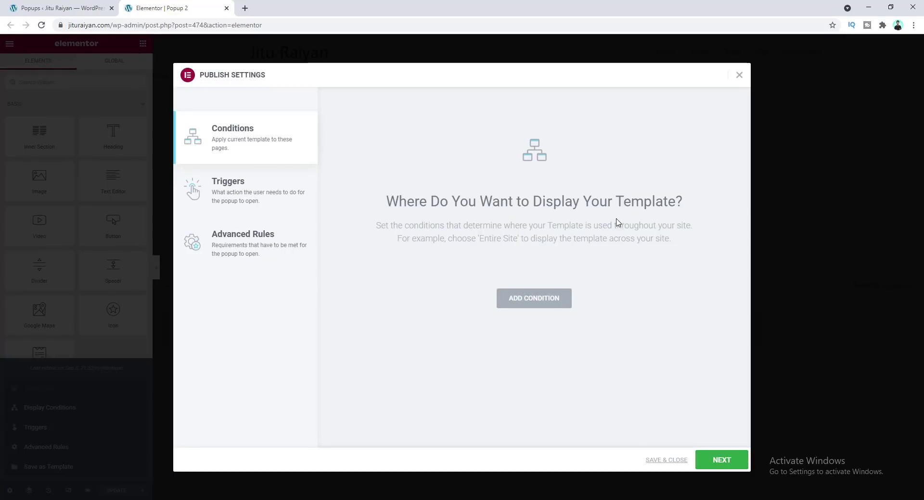
pyautogui.click(543, 308)
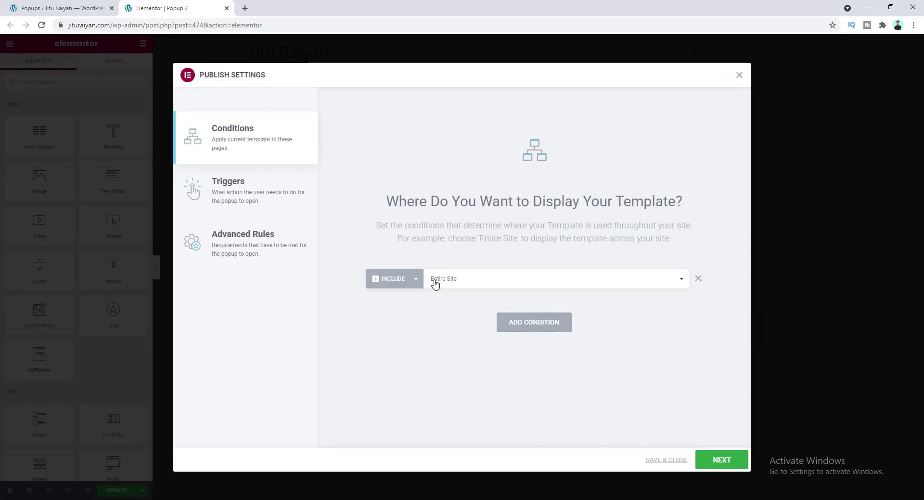
pyautogui.click(450, 283)
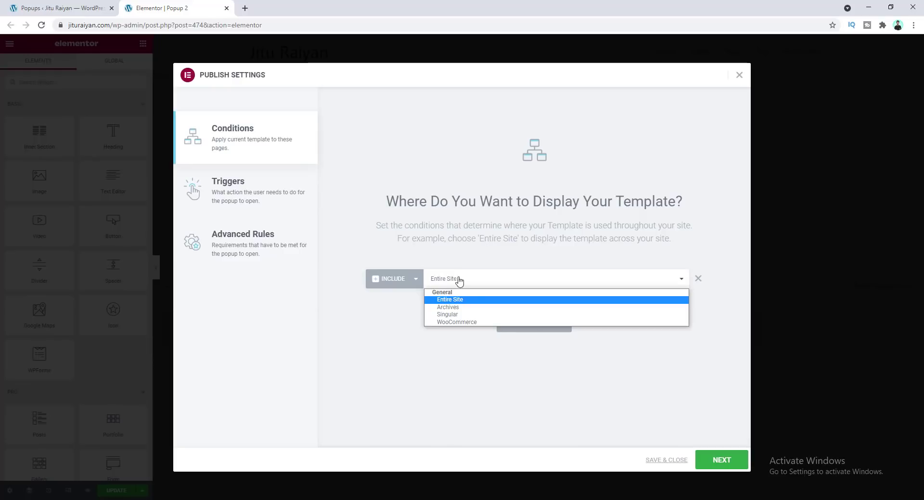
pyautogui.click(448, 315)
pyautogui.click(577, 280)
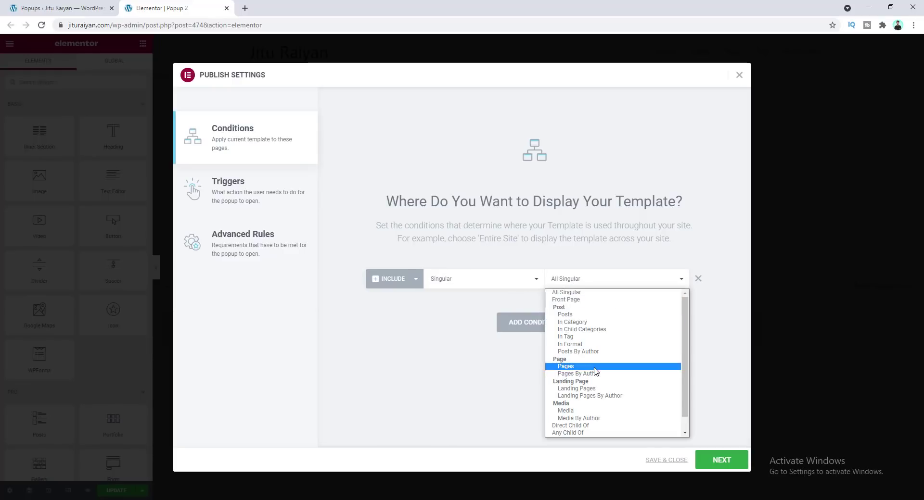
pyautogui.click(626, 366)
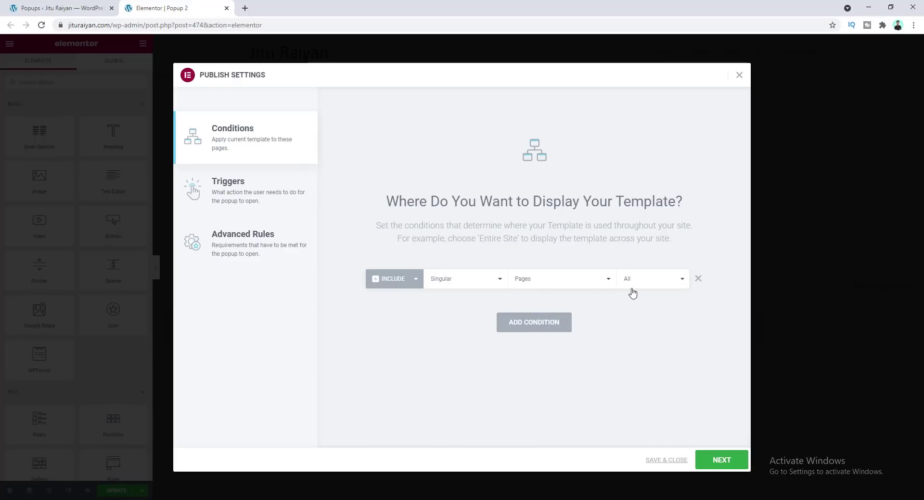
# Enable the On Page Load, On Scroll with direction Down, and On Click popup triggers
pyautogui.click(242, 190)
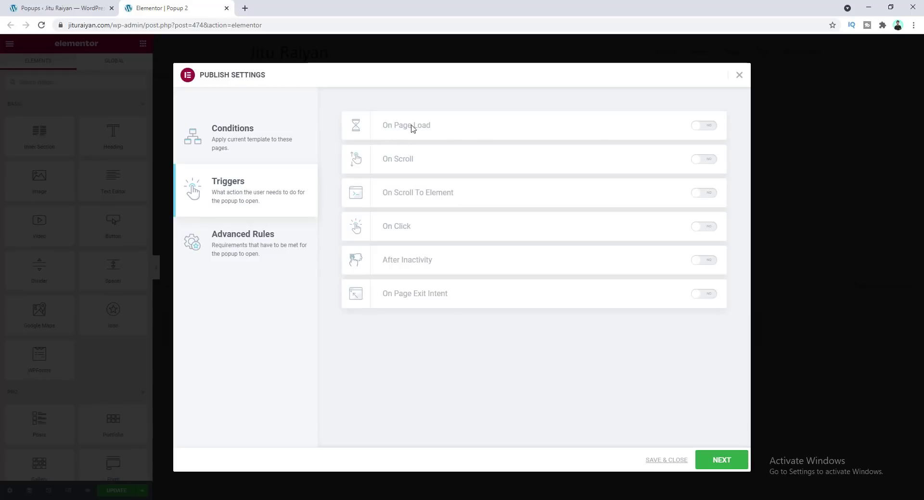
pyautogui.click(707, 126)
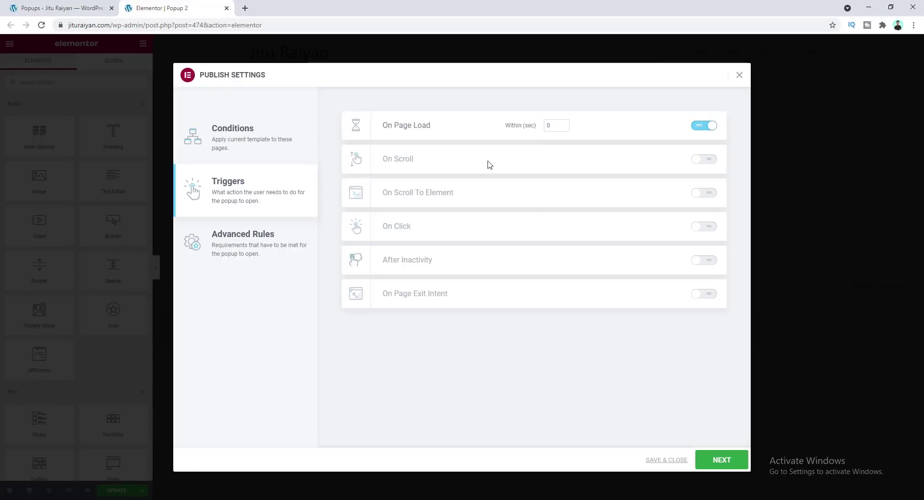
pyautogui.click(709, 163)
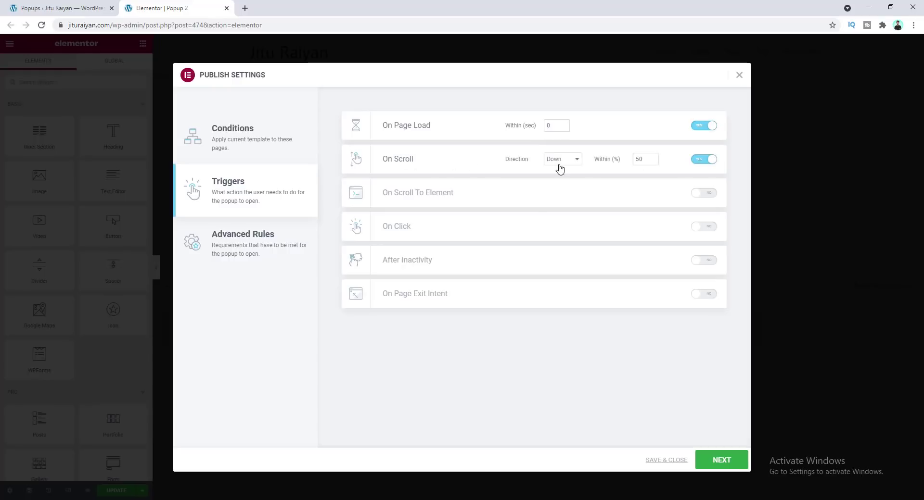
pyautogui.click(562, 160)
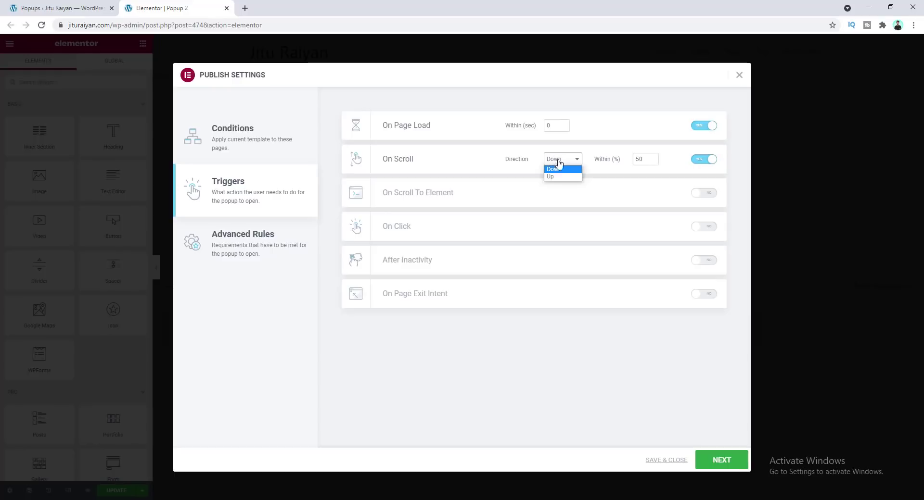
pyautogui.click(554, 169)
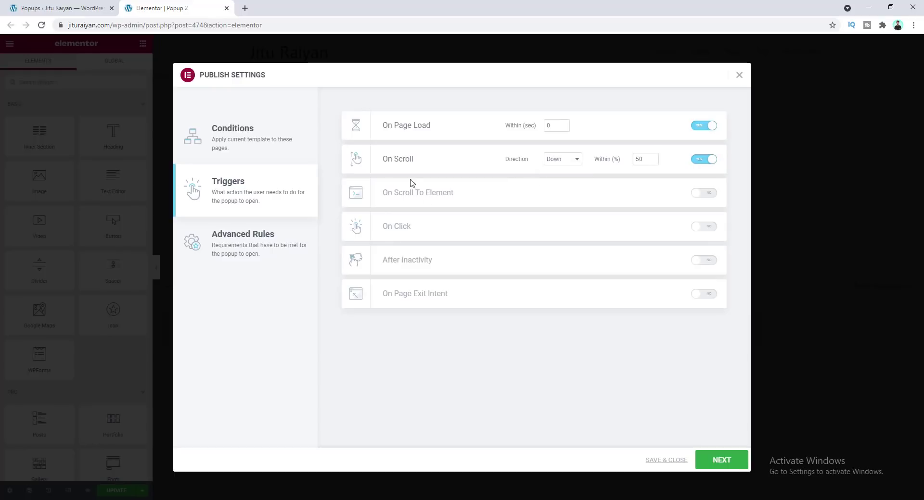
pyautogui.click(707, 227)
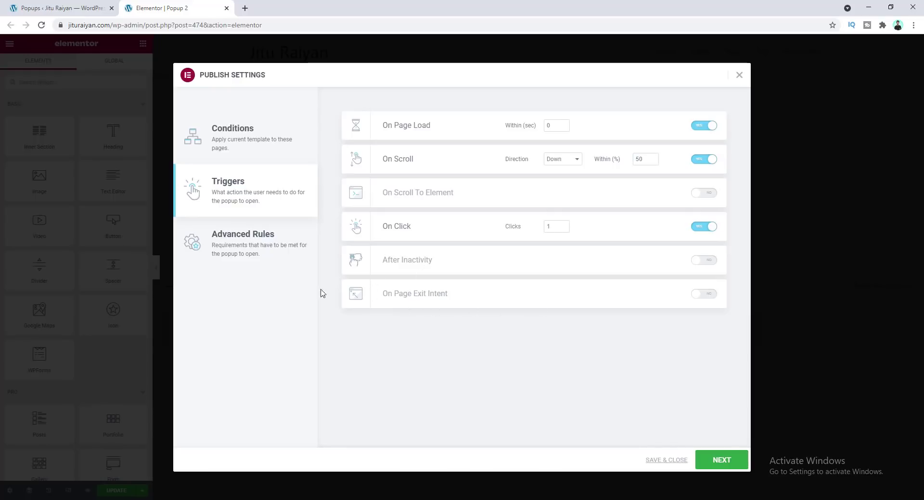
# In Advanced Rules, enable Show after X page views set to 6 and When arriving from specific URL
pyautogui.click(240, 237)
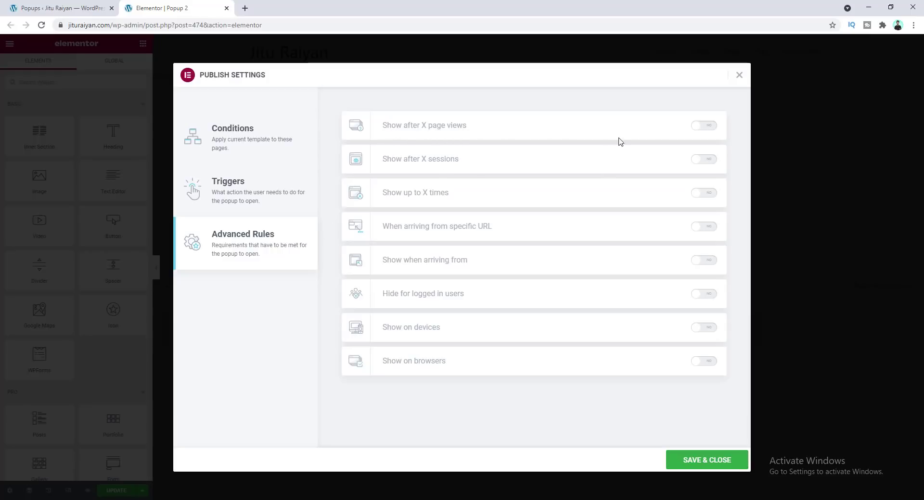
pyautogui.click(709, 127)
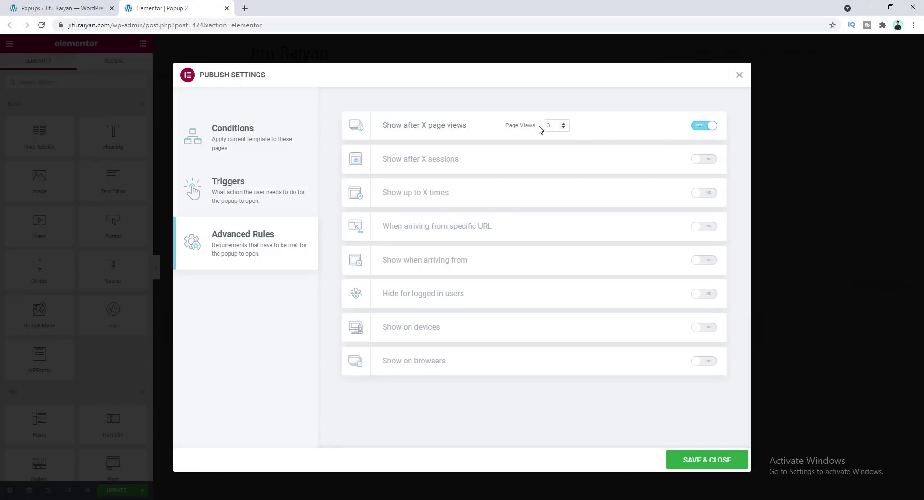
pyautogui.click(563, 125)
pyautogui.click(704, 226)
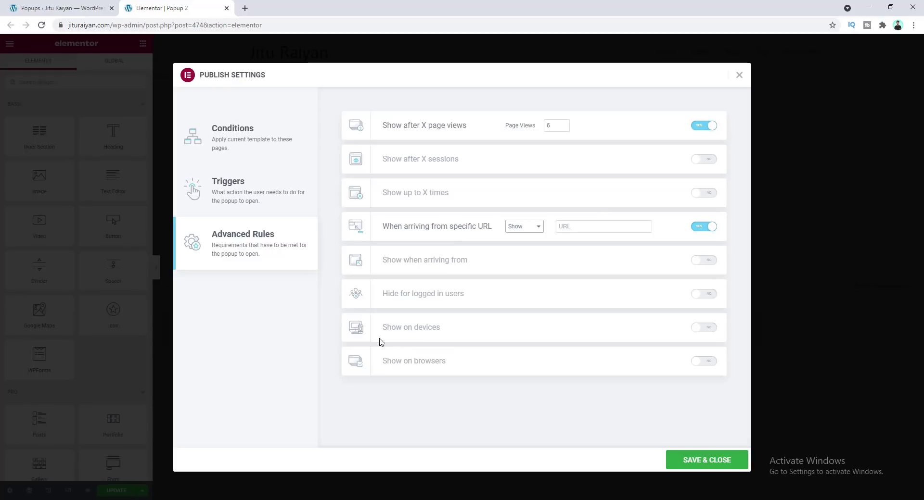
# Enable Show on devices and Show on browsers, choosing Custom browsers
pyautogui.click(701, 329)
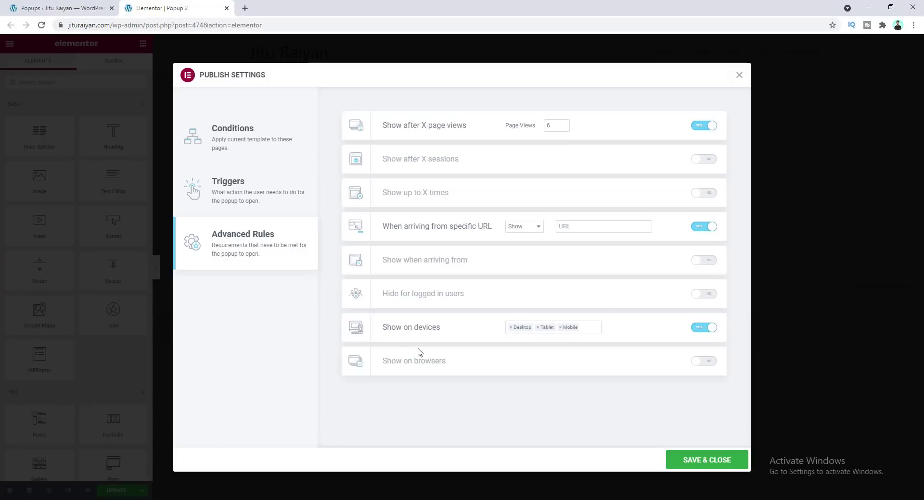
pyautogui.click(705, 361)
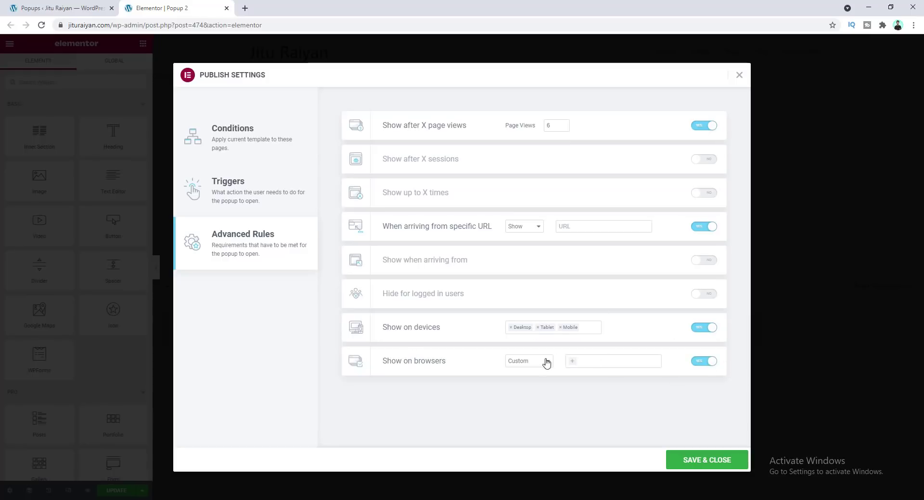
pyautogui.click(534, 362)
pyautogui.click(526, 378)
pyautogui.click(584, 362)
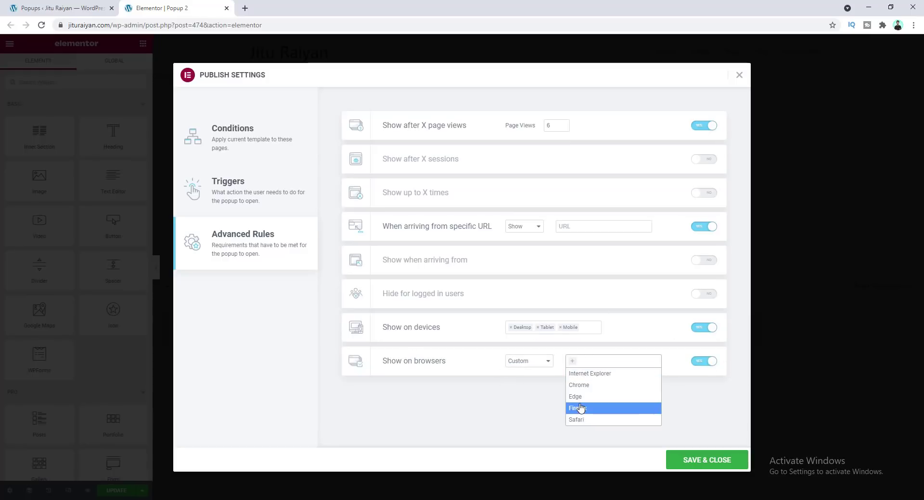
pyautogui.click(534, 389)
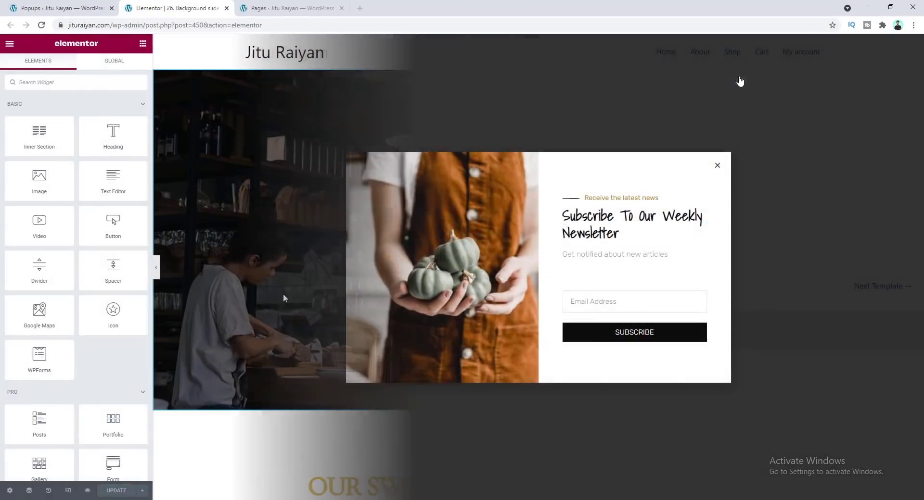
# Scroll through the background slideshow page in the editor
pyautogui.scroll(-15, 437, 267)
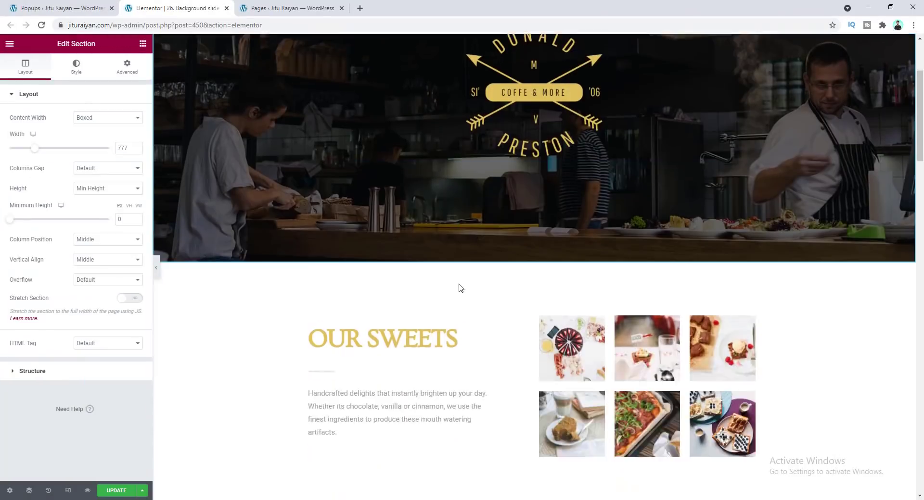
pyautogui.scroll(-5, 489, 289)
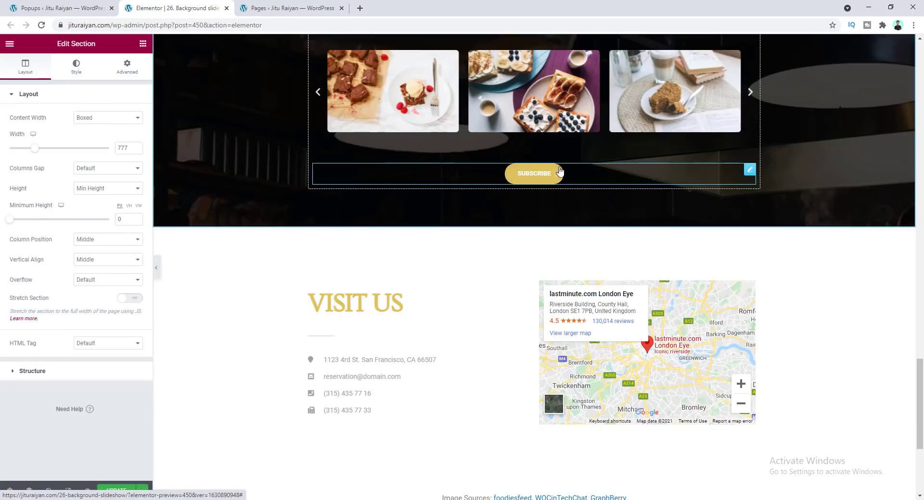
# Link the SUBSCRIBE button to a dynamic Popup action that opens Popup 2 (Template)
pyautogui.click(531, 176)
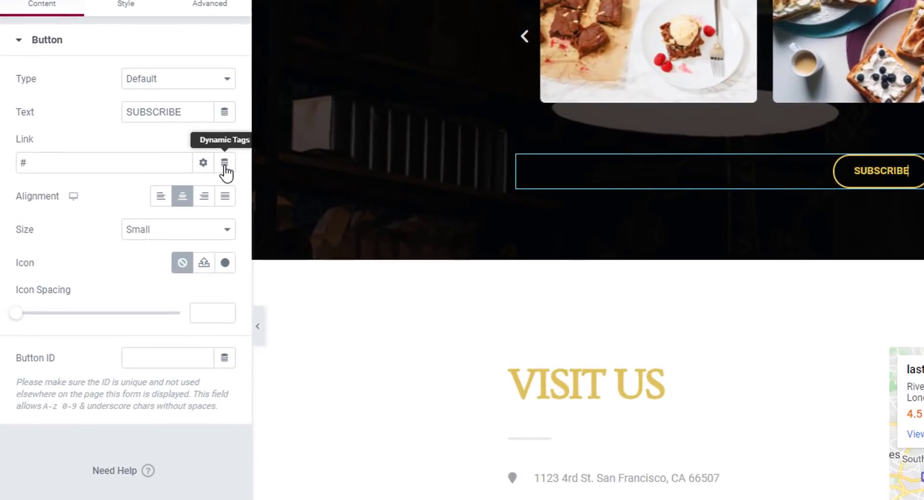
pyautogui.click(224, 168)
pyautogui.scroll(-4, 109, 281)
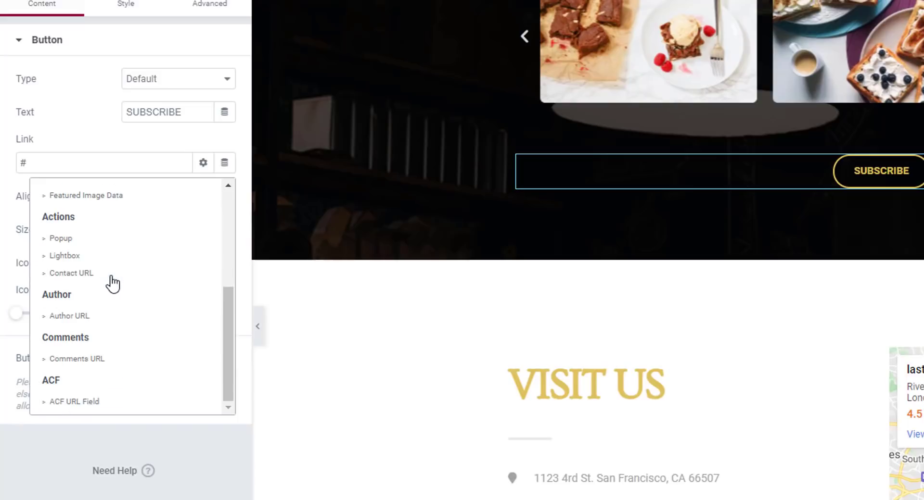
pyautogui.click(93, 244)
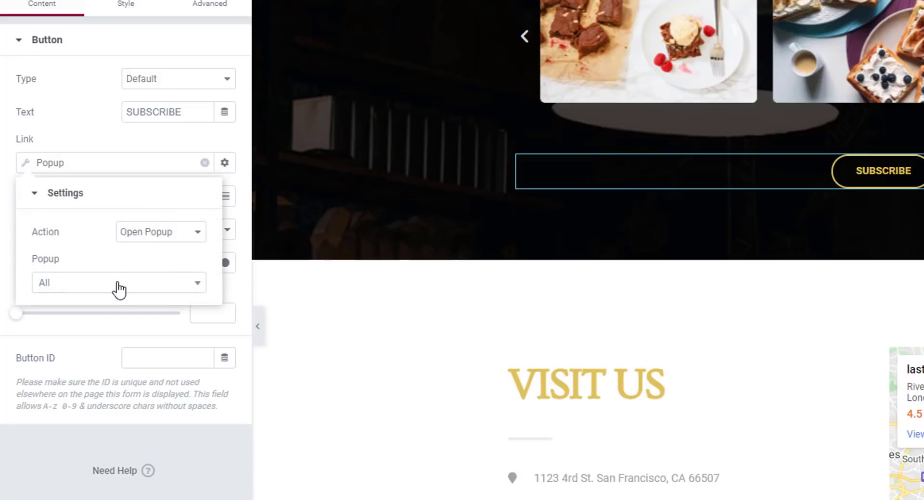
pyautogui.click(116, 288)
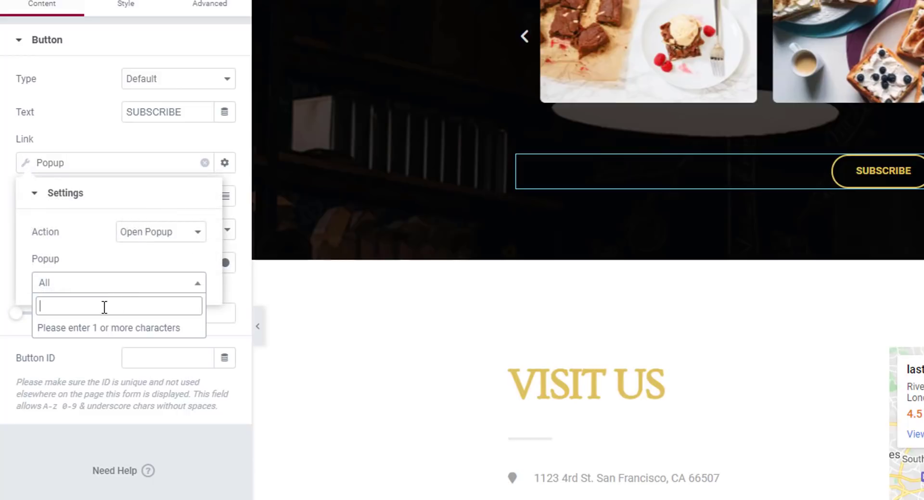
pyautogui.write('popup')
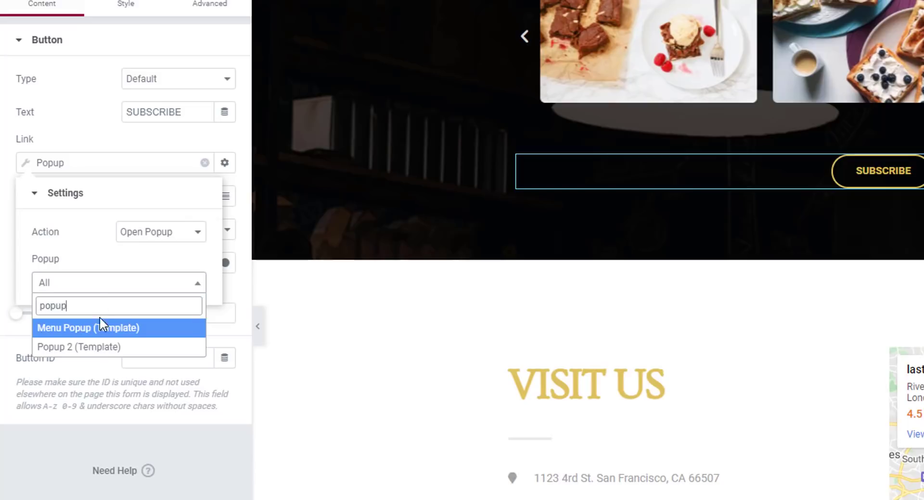
pyautogui.click(94, 346)
pyautogui.click(145, 462)
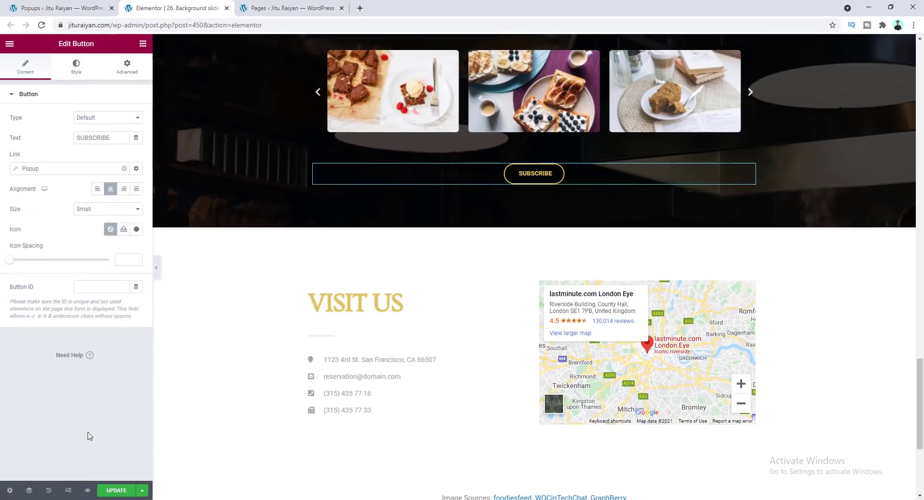
# Update the page, preview it, and test the SUBSCRIBE button in the live preview
pyautogui.click(116, 491)
pyautogui.click(87, 490)
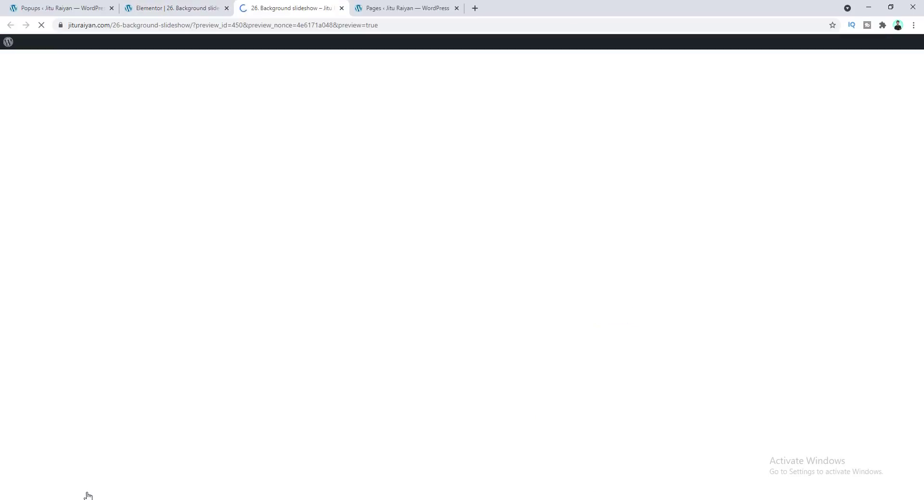
pyautogui.scroll(-15, 303, 383)
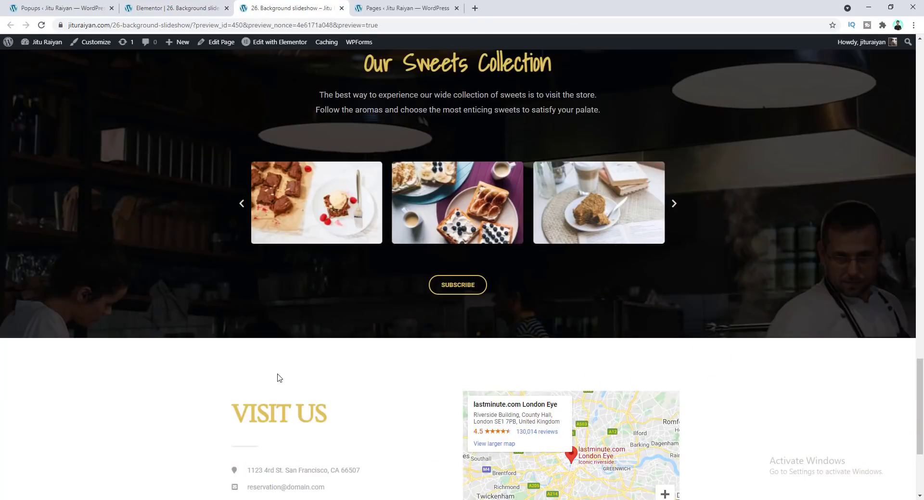
pyautogui.click(455, 294)
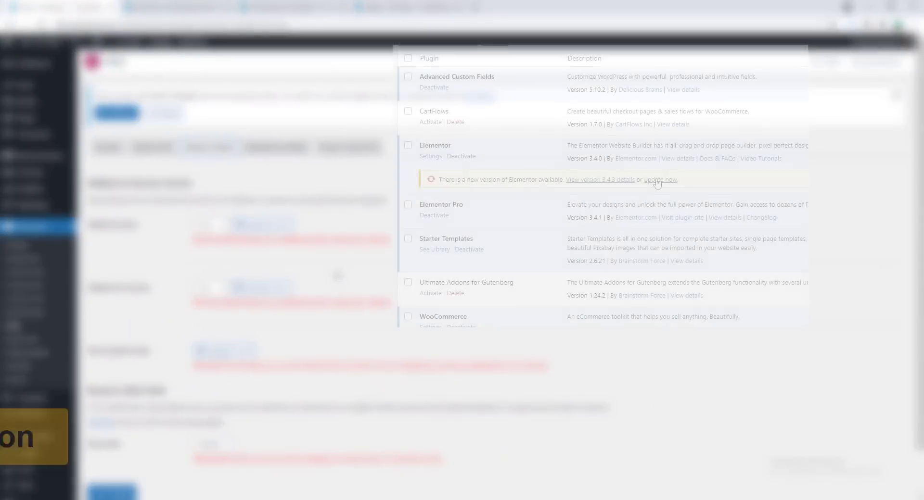
# Roll Elementor back to version 3.4.0 using Reinstall v3.4.0 and confirm the rollback
pyautogui.click(657, 180)
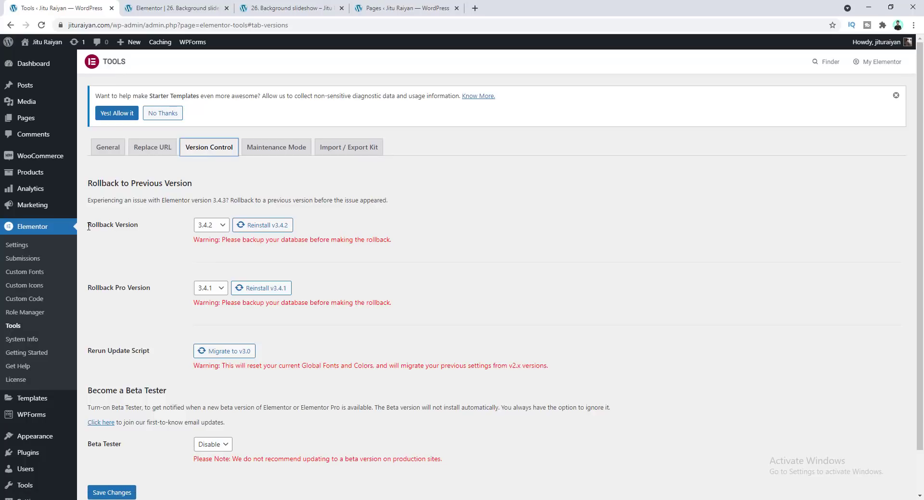
pyautogui.moveTo(88, 226); pyautogui.dragTo(142, 228)
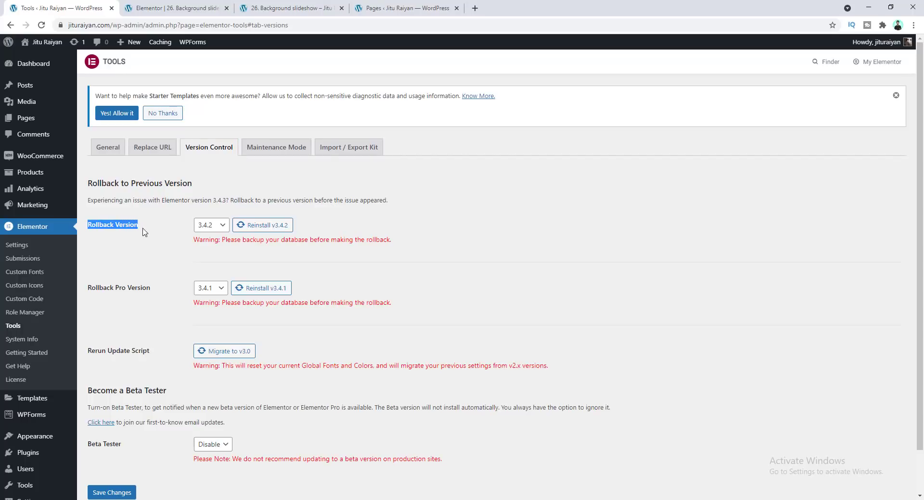
pyautogui.moveTo(89, 289); pyautogui.dragTo(132, 289)
pyautogui.click(212, 225)
pyautogui.click(155, 246)
pyautogui.click(204, 227)
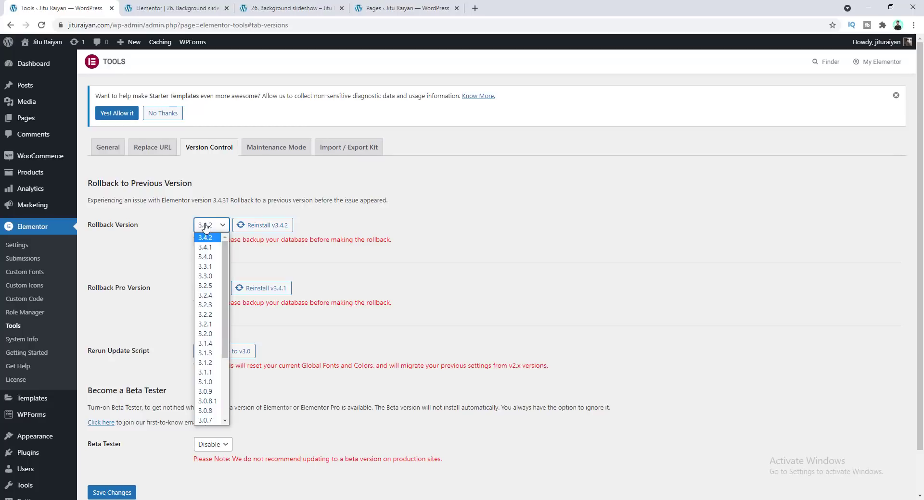
pyautogui.scroll(-3, 214, 315)
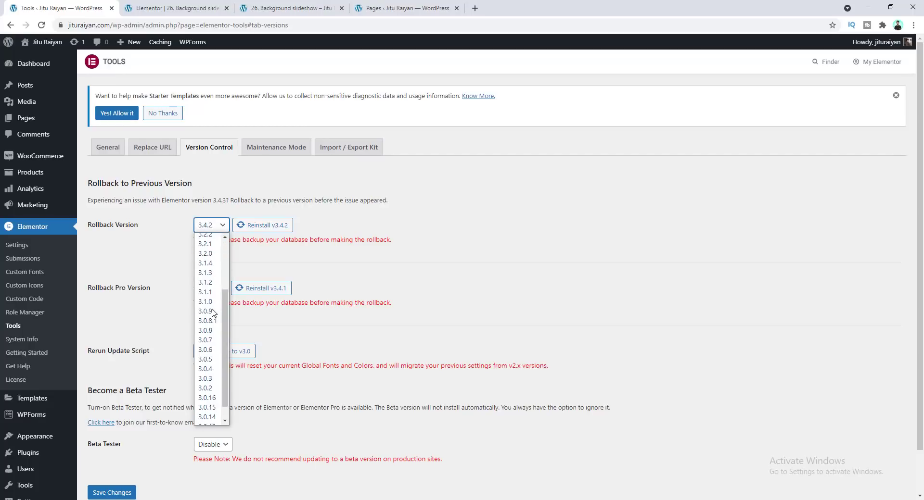
pyautogui.scroll(3, 208, 370)
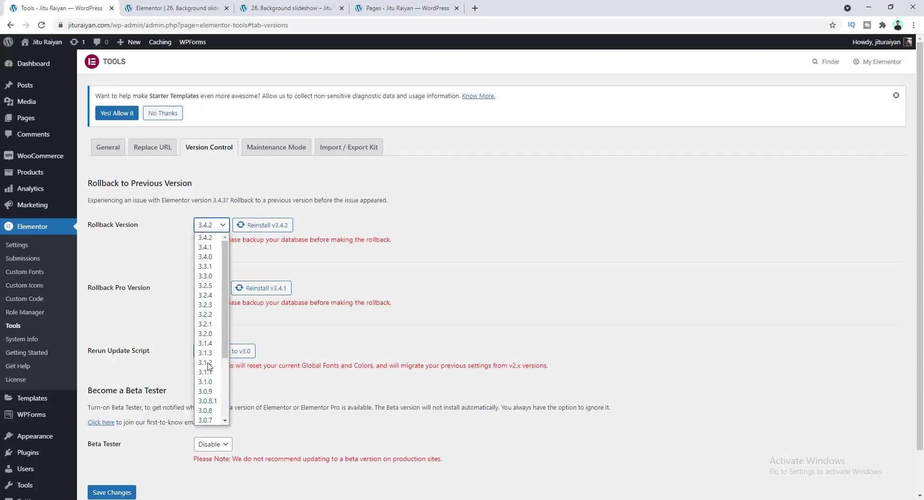
pyautogui.click(204, 259)
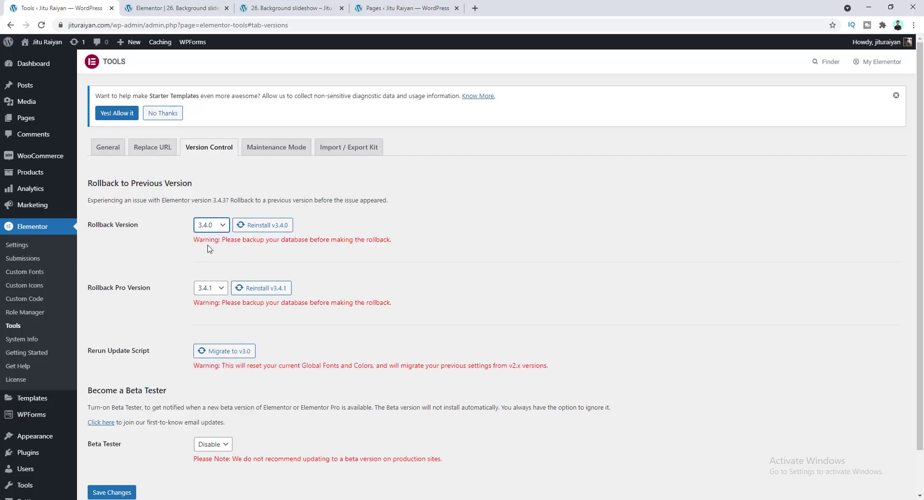
pyautogui.click(262, 226)
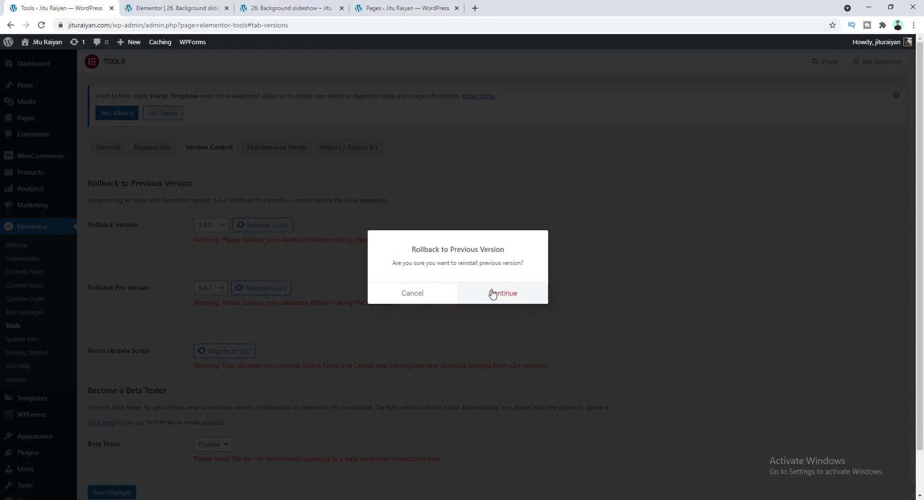
pyautogui.click(492, 293)
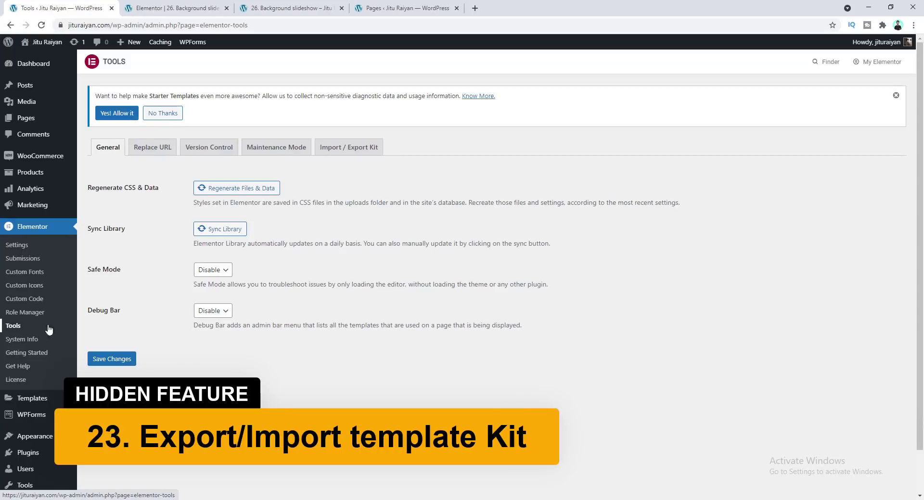
# Export a template kit including Templates, Content and Site Settings from the Import / Export Kit tools
pyautogui.click(344, 152)
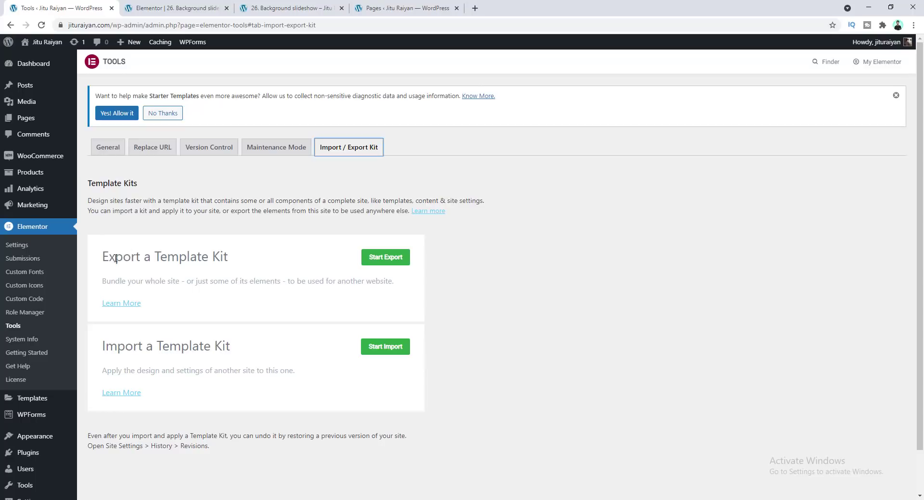
pyautogui.click(394, 262)
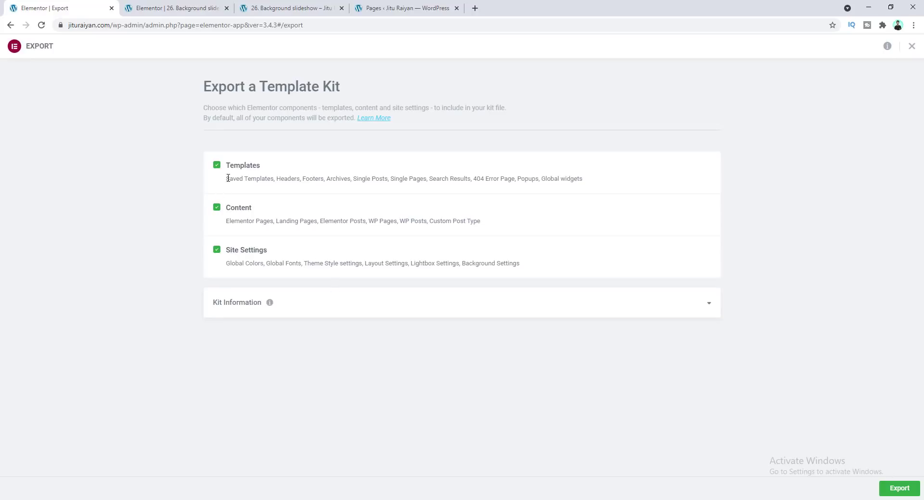
pyautogui.moveTo(231, 176); pyautogui.dragTo(294, 179)
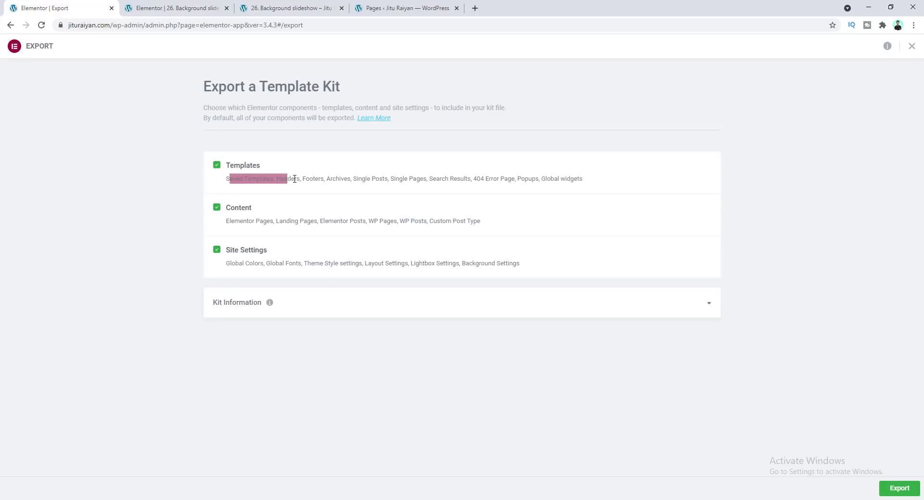
pyautogui.moveTo(355, 177); pyautogui.dragTo(514, 179)
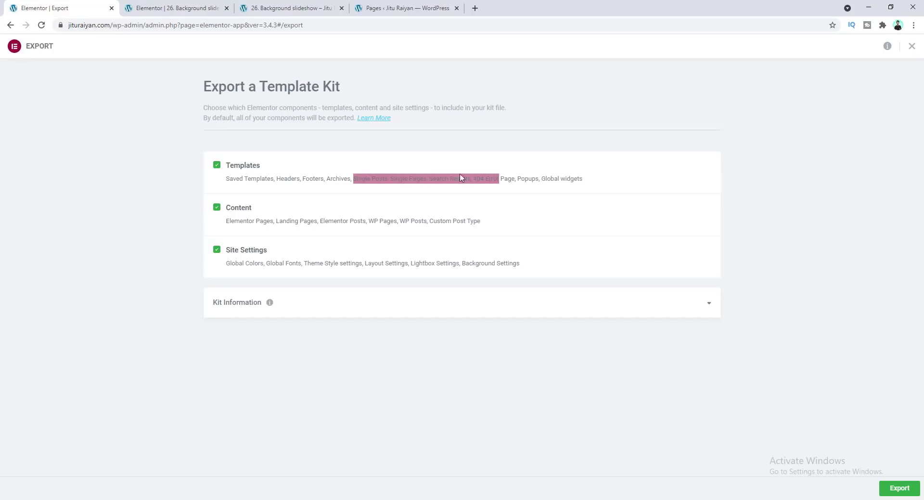
pyautogui.moveTo(228, 222); pyautogui.dragTo(257, 224)
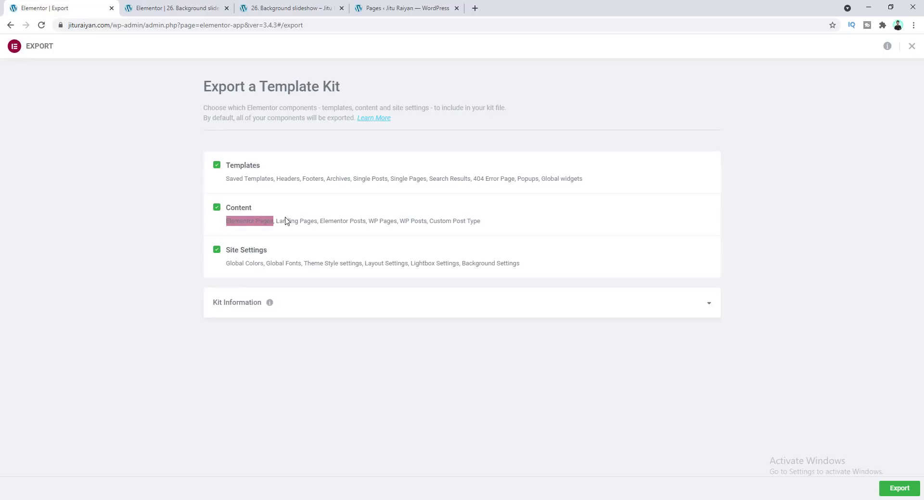
pyautogui.moveTo(369, 222); pyautogui.dragTo(415, 222)
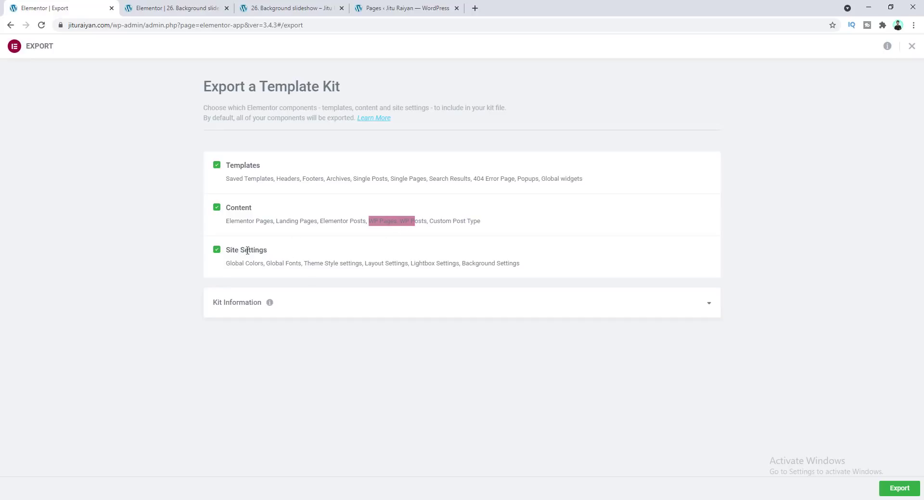
pyautogui.moveTo(303, 263)
pyautogui.mouseDown()
pyautogui.moveTo(270, 264)
pyautogui.moveTo(292, 263)
pyautogui.mouseUp()
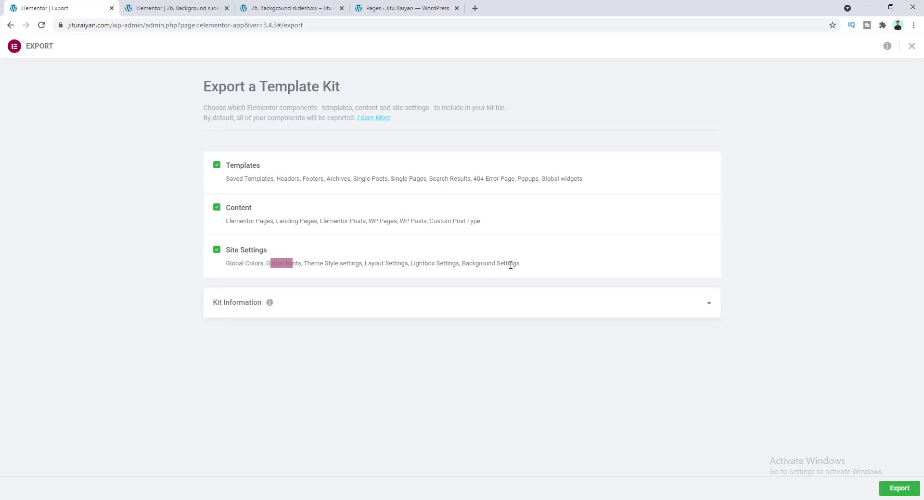
pyautogui.click(480, 265)
pyautogui.click(886, 490)
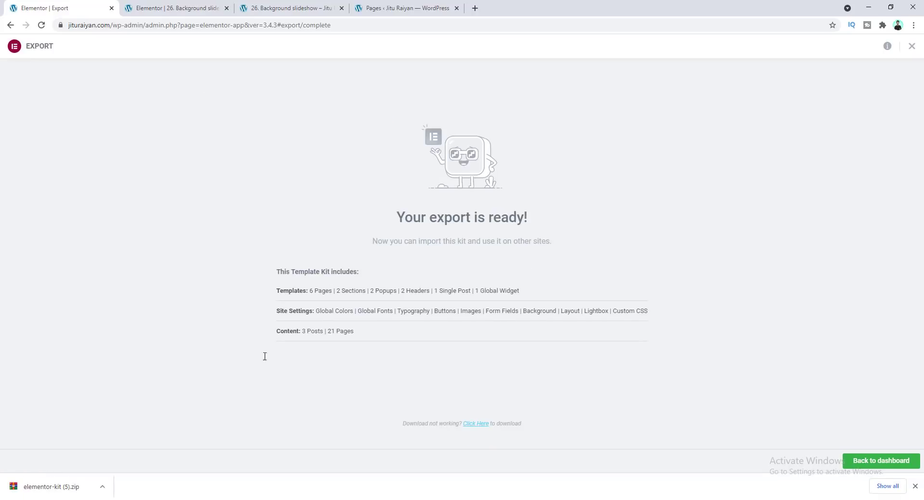
pyautogui.moveTo(59, 336); pyautogui.dragTo(63, 466)
pyautogui.moveTo(94, 419)
pyautogui.mouseDown()
pyautogui.moveTo(91, 469)
pyautogui.moveTo(24, 426)
pyautogui.mouseUp()
pyautogui.hotkey('alt', 'Left')
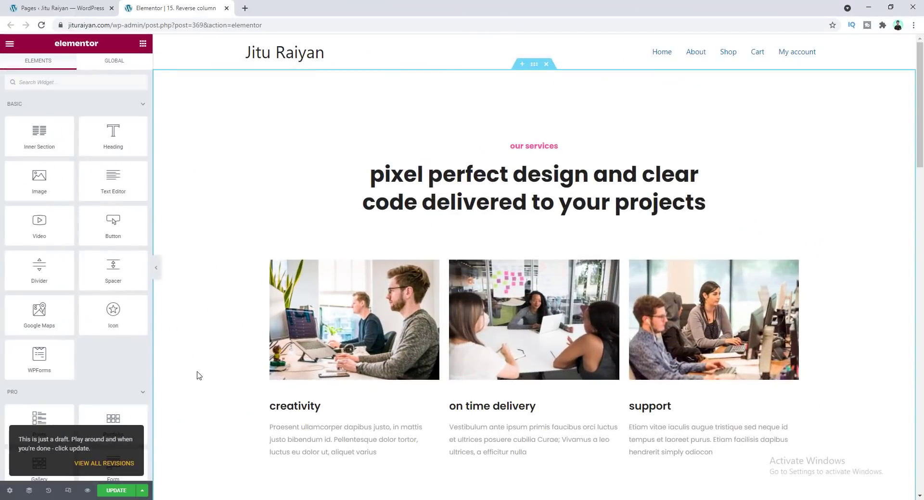
# Set the 'pixel perfect design and clear code delivered to your projects' heading's HTML tag to H1
pyautogui.click(322, 214)
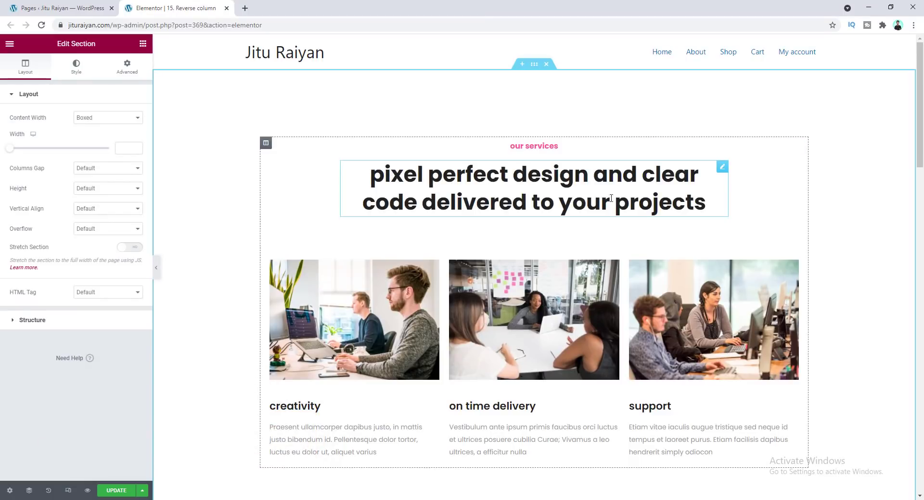
pyautogui.click(541, 188)
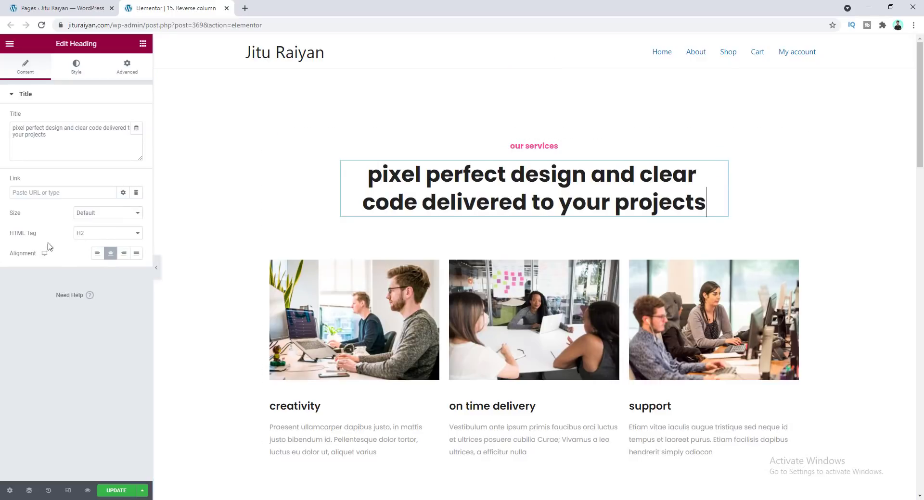
pyautogui.click(112, 234)
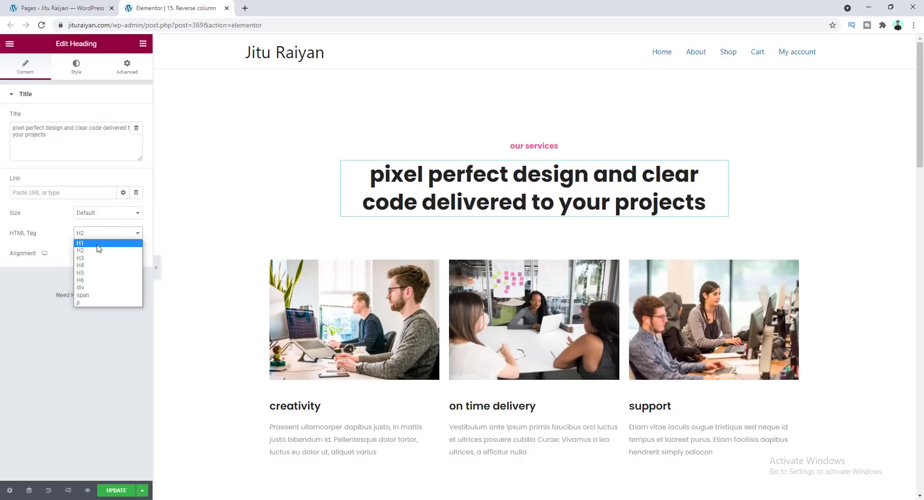
pyautogui.click(99, 243)
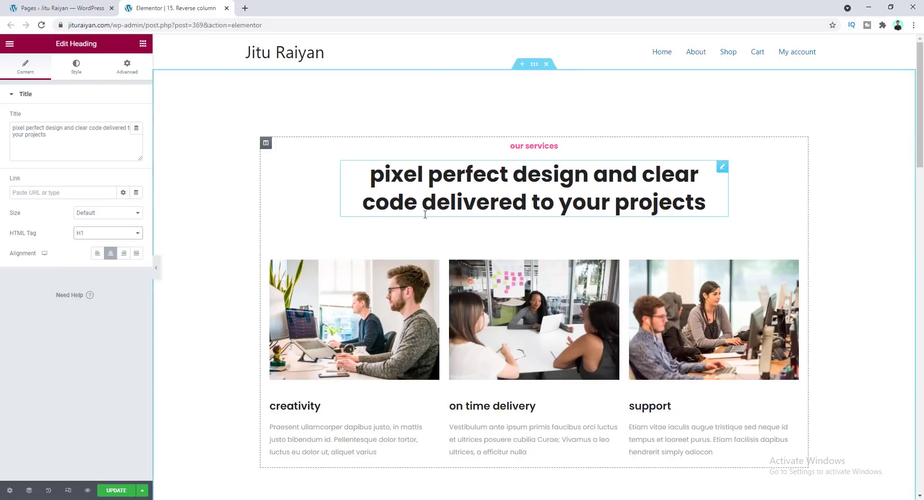
# Try setting the 'Create the design you really desire.' heading's HTML tag to H1, reverting it to H2
pyautogui.scroll(-15, 415, 190)
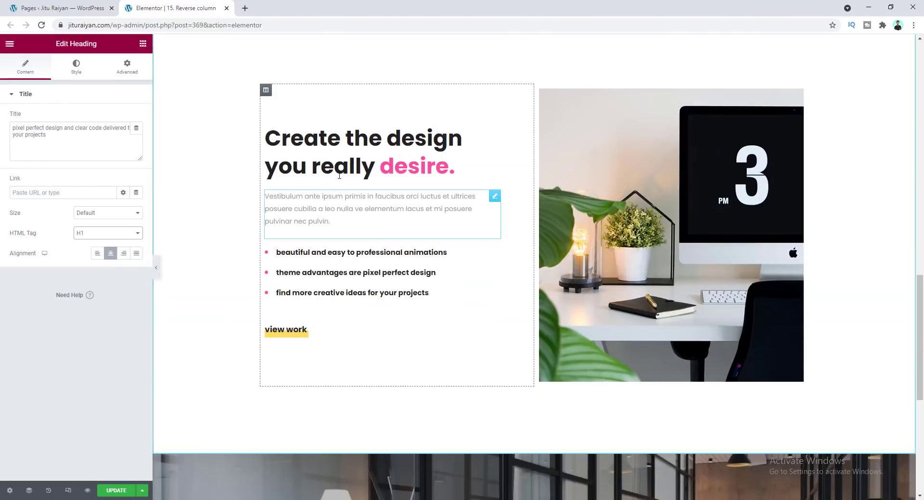
pyautogui.click(340, 176)
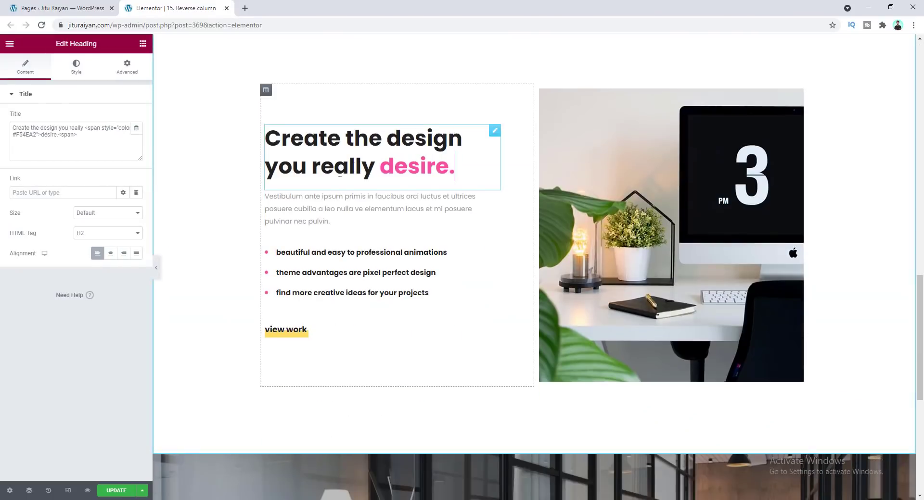
pyautogui.click(123, 234)
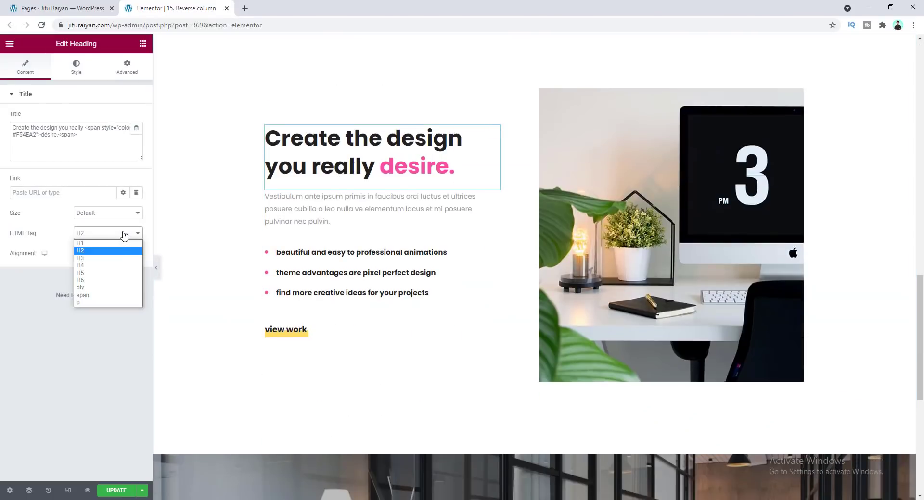
pyautogui.click(112, 243)
pyautogui.click(113, 234)
pyautogui.click(110, 251)
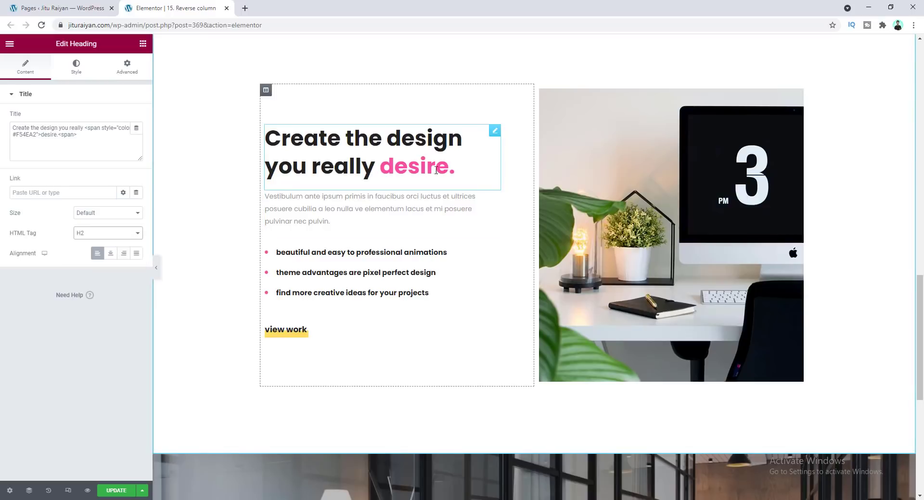
pyautogui.scroll(3, 421, 173)
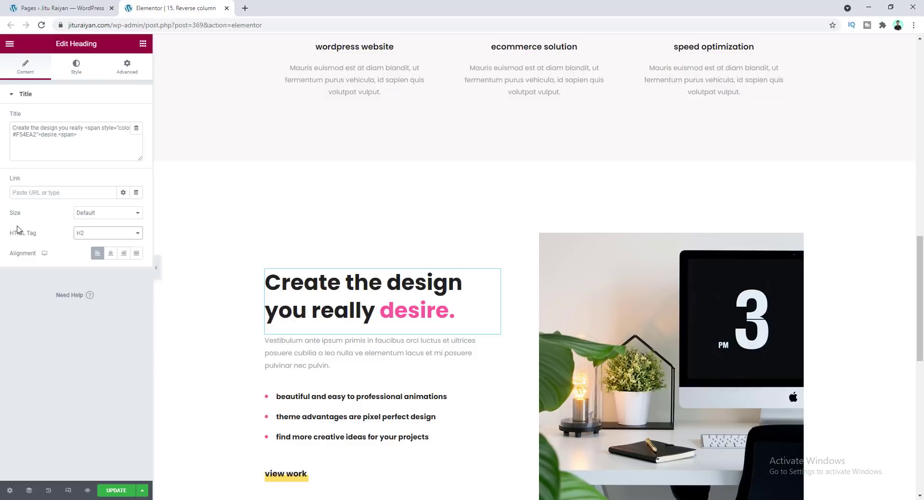
# Inspect the HTML tags of the services heading and the 'creativity' image box title
pyautogui.scroll(-1, 323, 314)
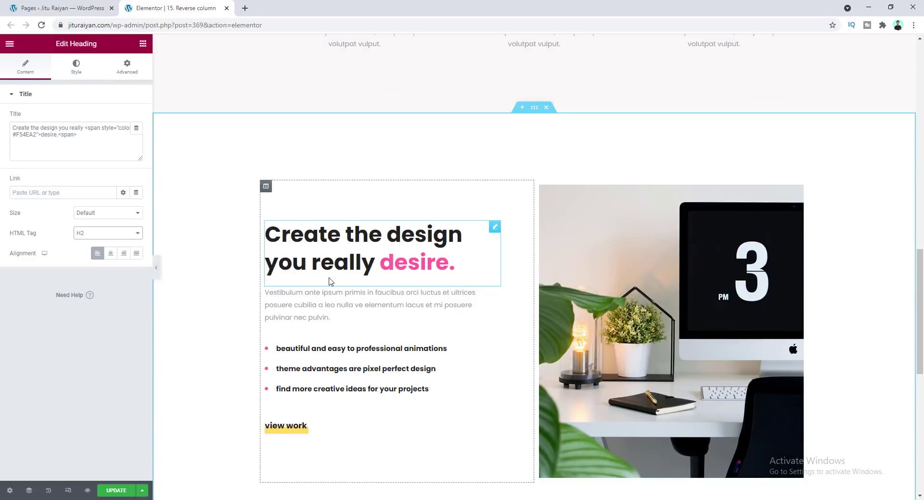
pyautogui.scroll(1, 326, 264)
pyautogui.scroll(15, 327, 264)
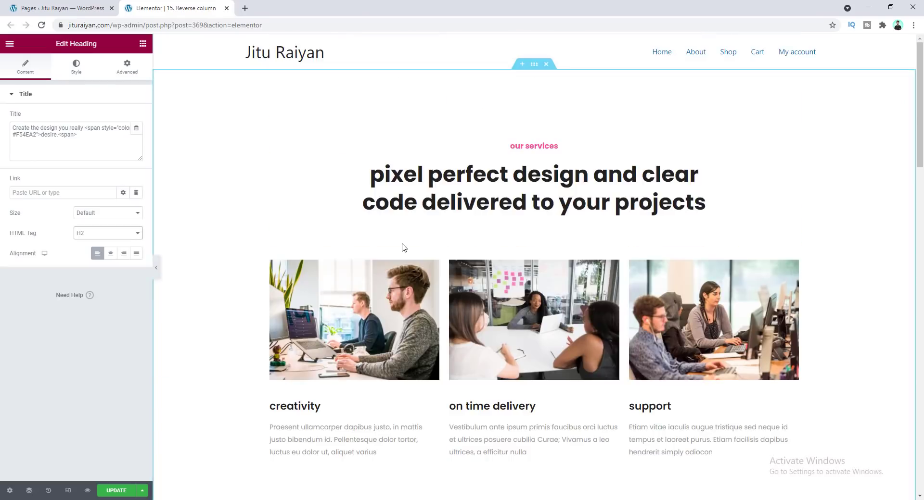
pyautogui.click(413, 195)
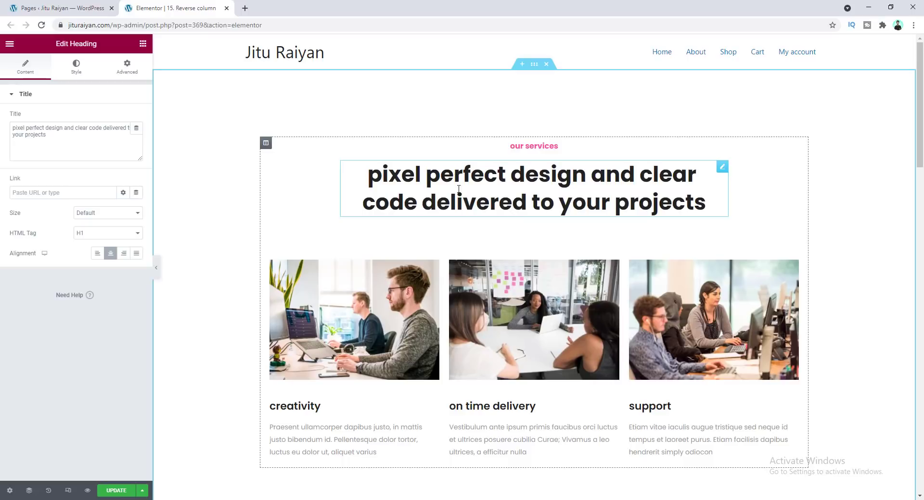
pyautogui.scroll(-2, 417, 215)
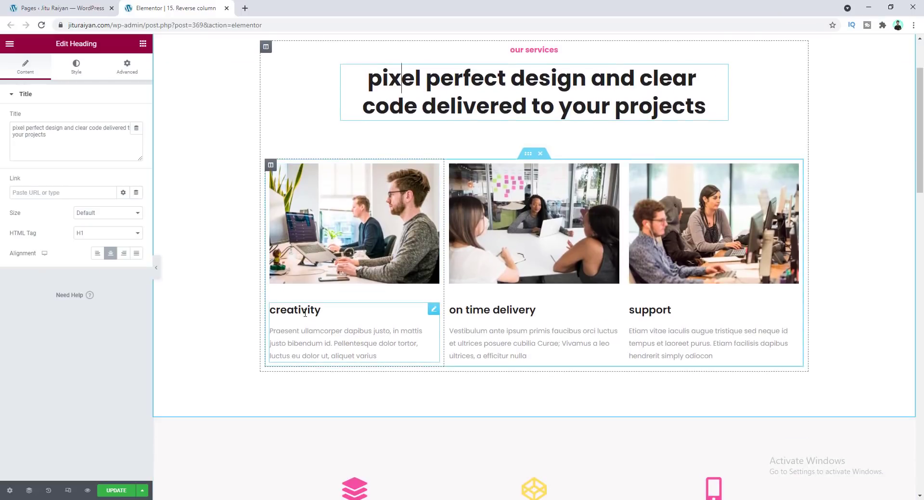
pyautogui.click(295, 311)
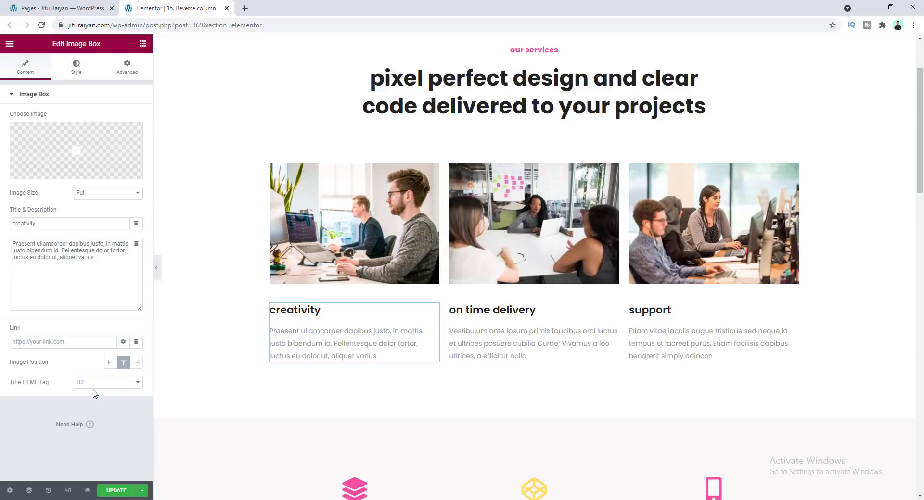
# Inspect the HTML Tag options of the services icon section
pyautogui.scroll(-13, 343, 352)
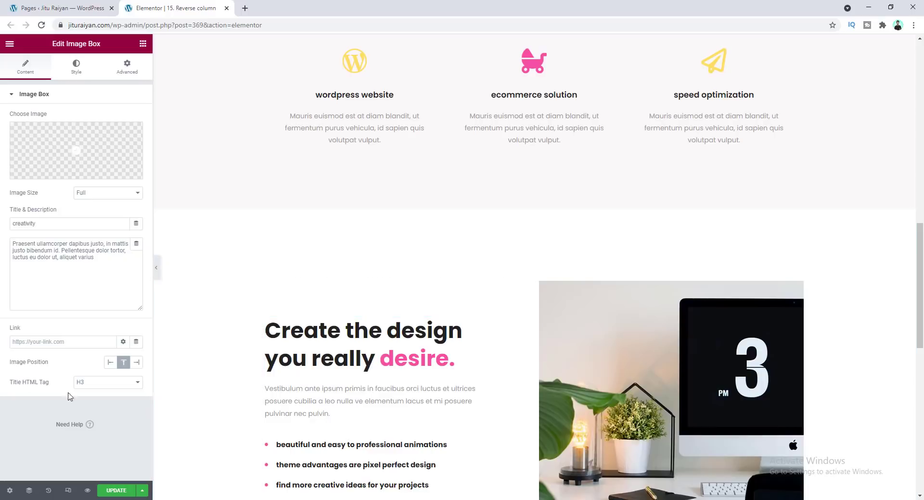
pyautogui.scroll(13, 412, 350)
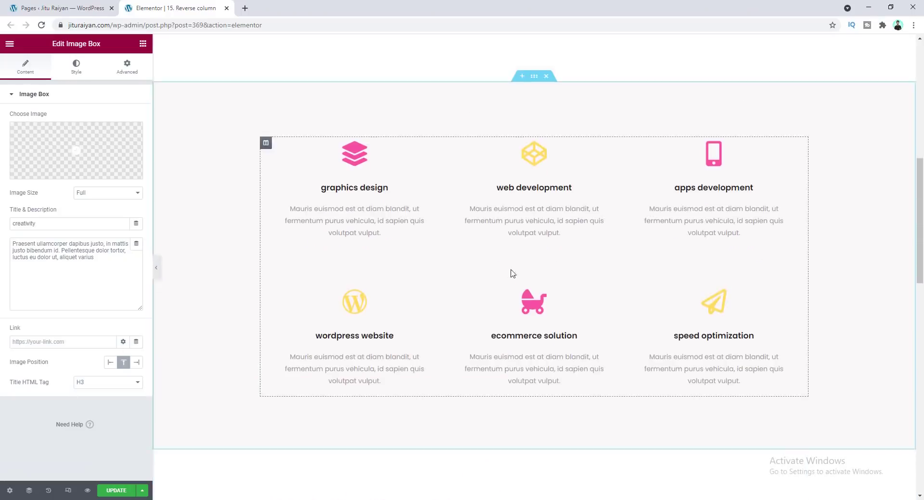
pyautogui.scroll(-5, 538, 227)
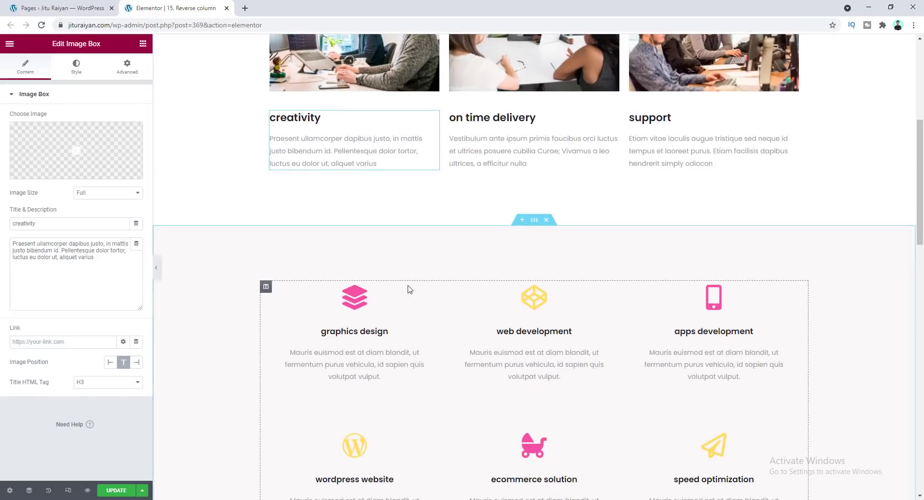
pyautogui.click(533, 220)
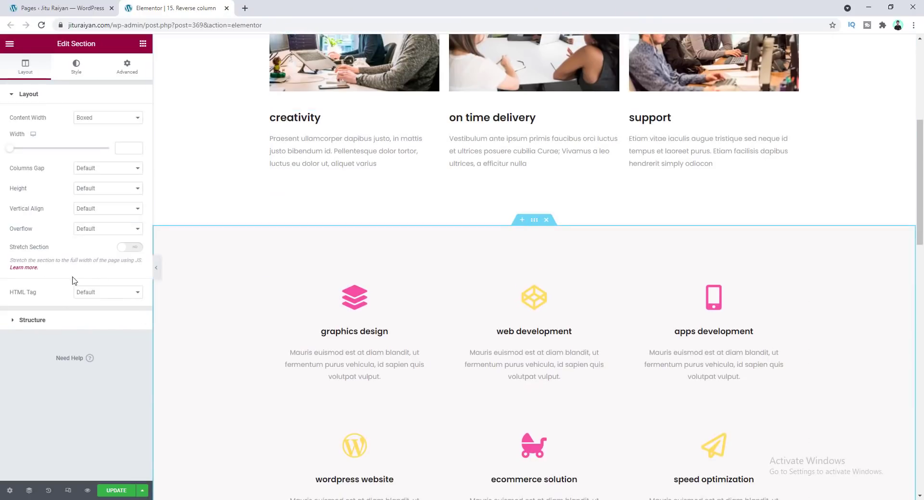
pyautogui.click(109, 295)
pyautogui.click(60, 298)
pyautogui.scroll(3, 531, 245)
pyautogui.scroll(3, 530, 246)
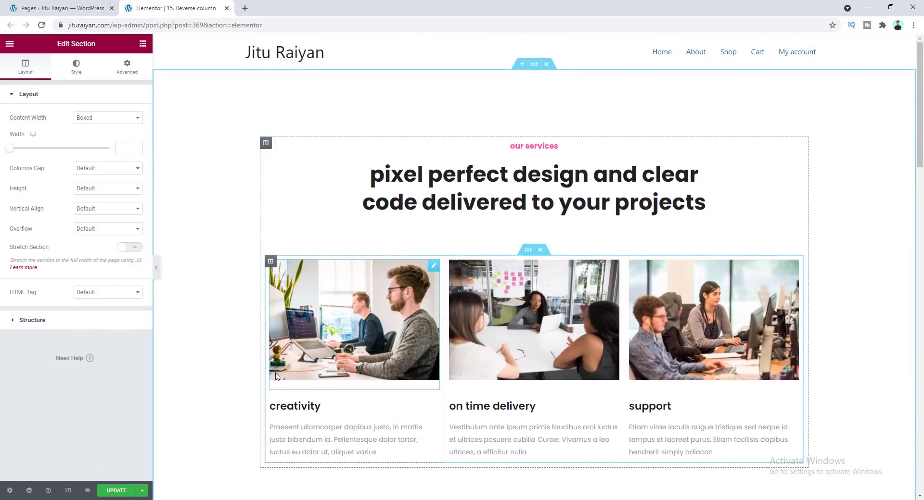
pyautogui.click(121, 295)
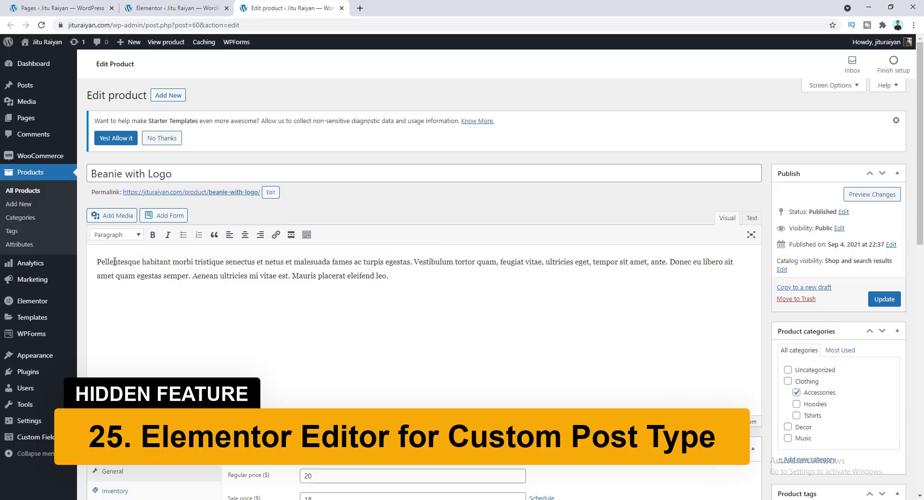
# Examine the 'Beanie with Logo' product description in the classic product editor
pyautogui.moveTo(101, 261); pyautogui.dragTo(396, 277)
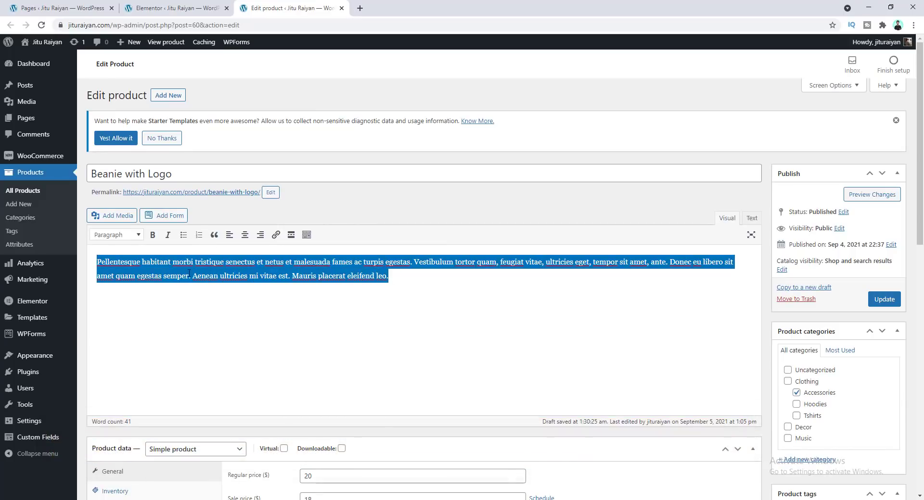
pyautogui.click(148, 276)
pyautogui.moveTo(22, 117)
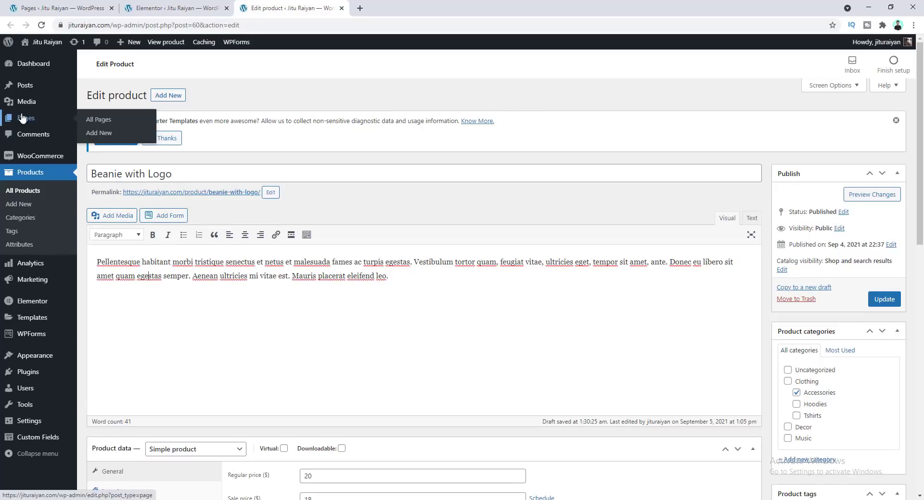
pyautogui.moveTo(34, 92)
pyautogui.moveTo(61, 163)
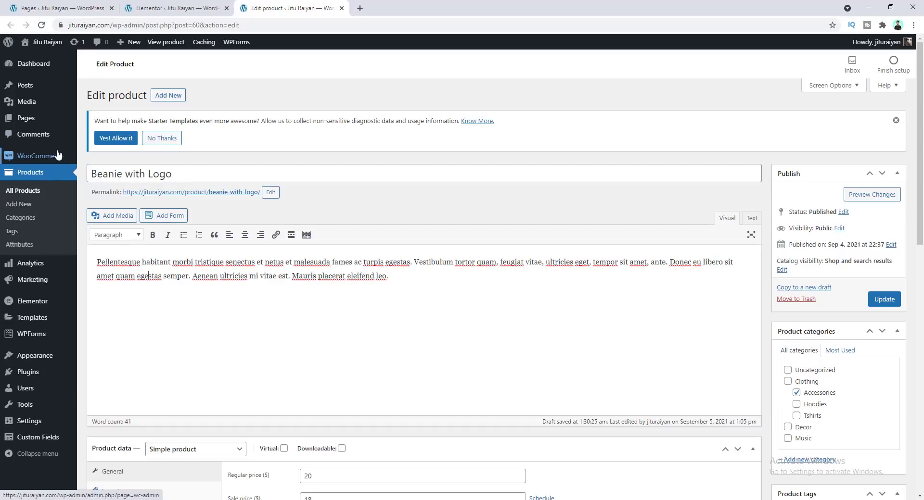
pyautogui.click(149, 275)
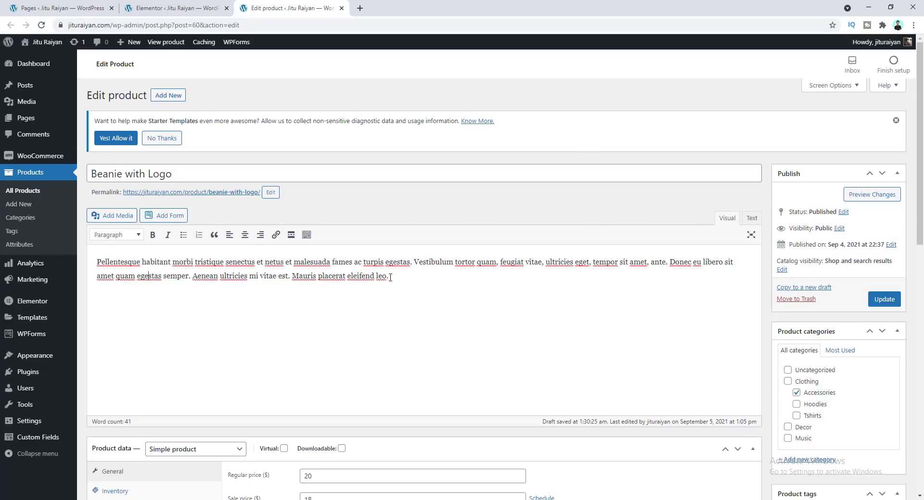
pyautogui.hotkey('ctrl', 'a')
pyautogui.click(406, 285)
# Enable the Products post type in Elementor settings, save, and reload the product edit page
pyautogui.click(172, 9)
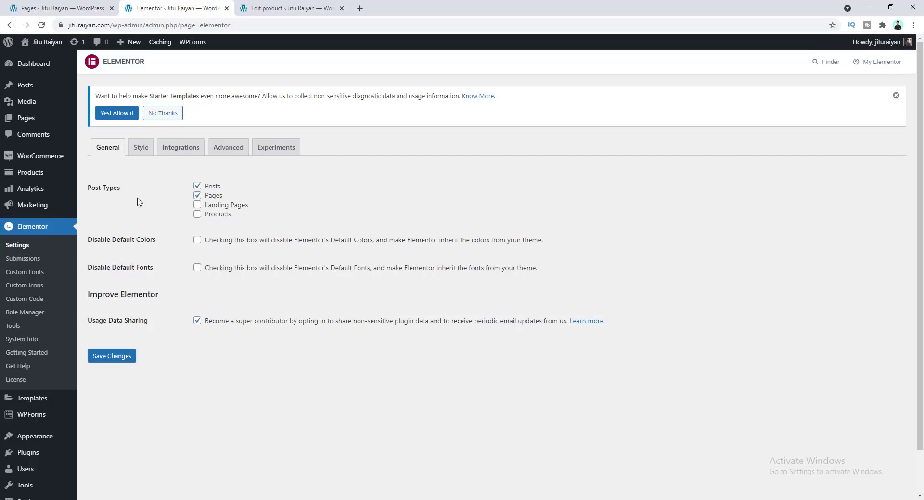
pyautogui.click(198, 215)
pyautogui.click(120, 356)
pyautogui.click(305, 7)
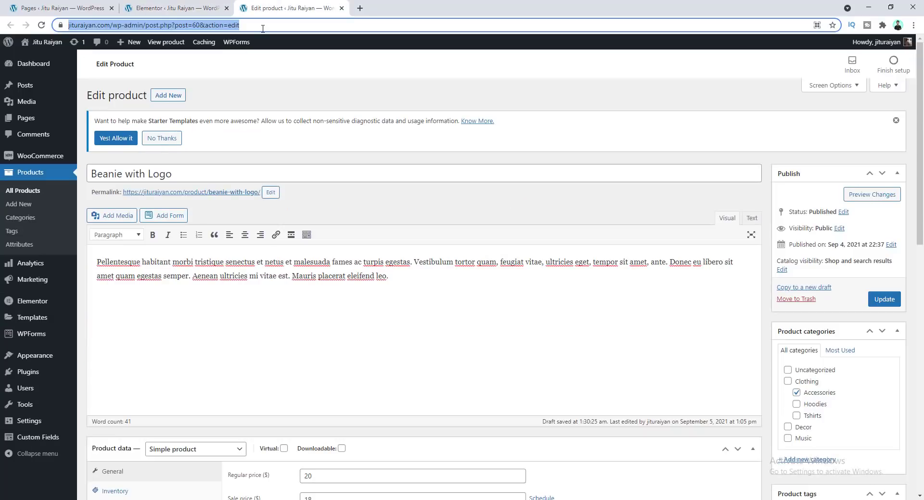
pyautogui.press('Return')
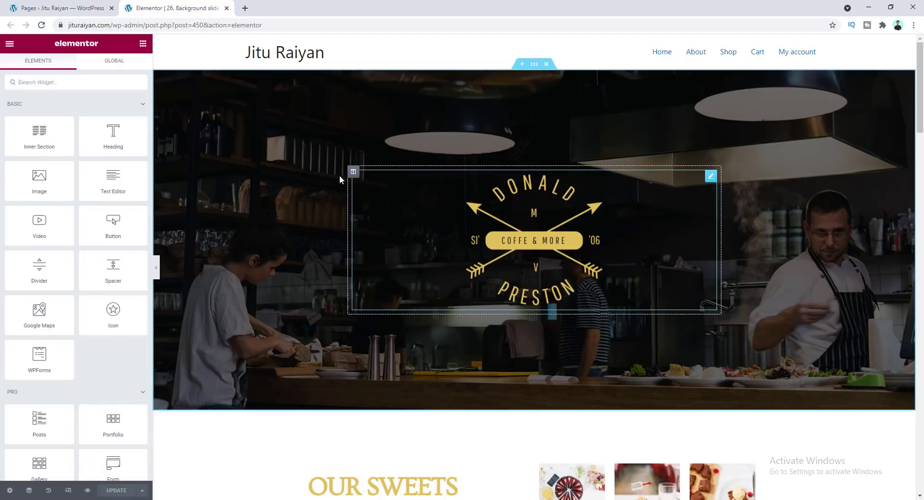
# Set the hero section's background type to Slideshow
pyautogui.click(534, 65)
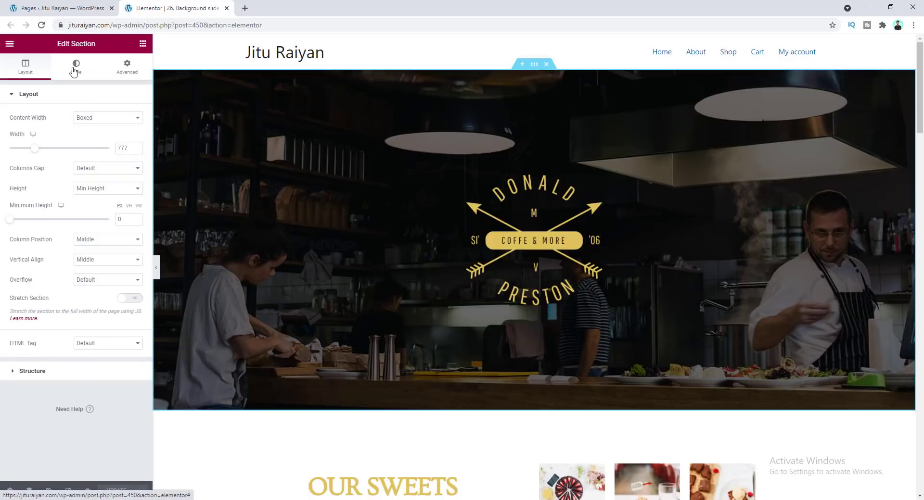
pyautogui.click(76, 72)
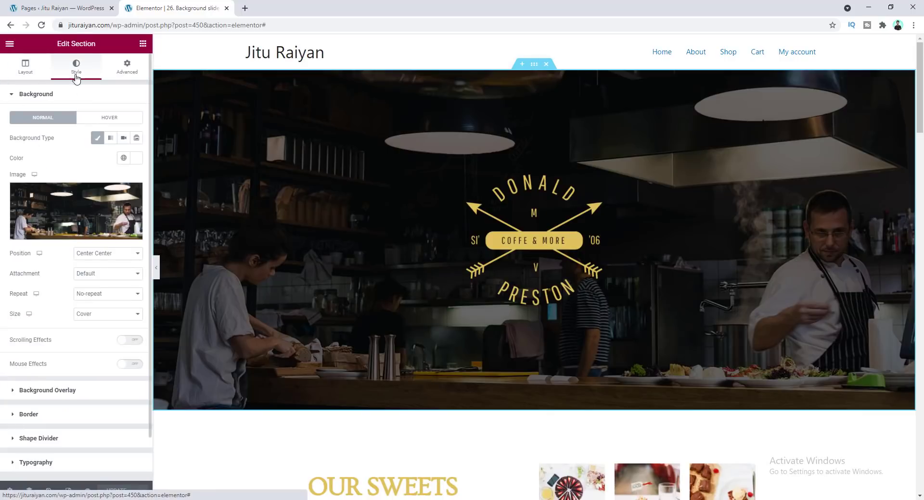
pyautogui.moveTo(73, 210)
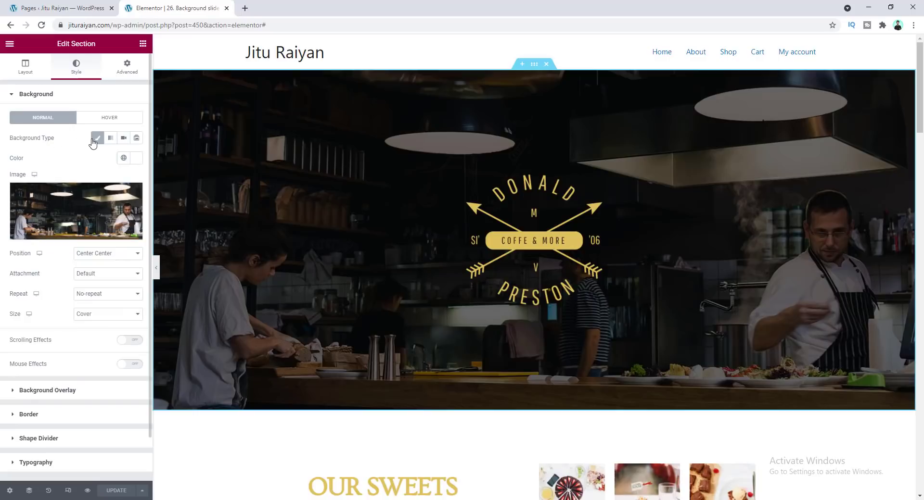
pyautogui.click(137, 139)
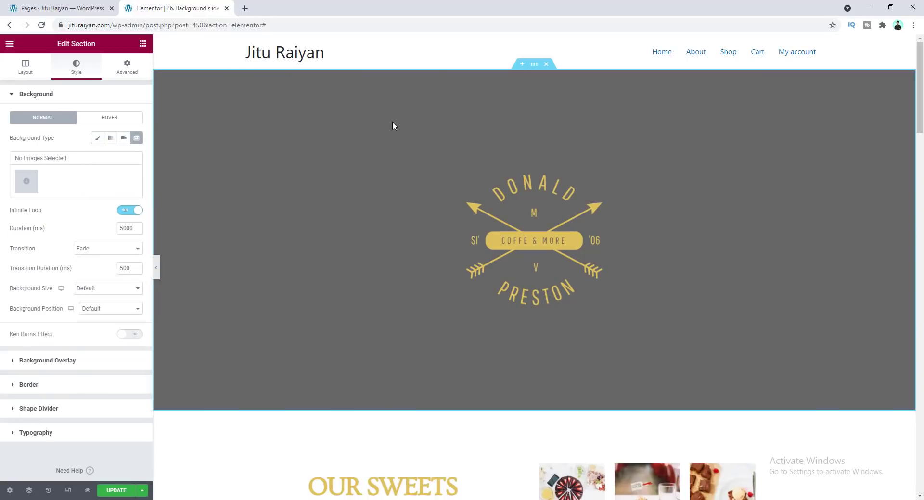
# Add three images including the kitchen and pizza photos to the slideshow and set the transition to Slide Left
pyautogui.click(25, 184)
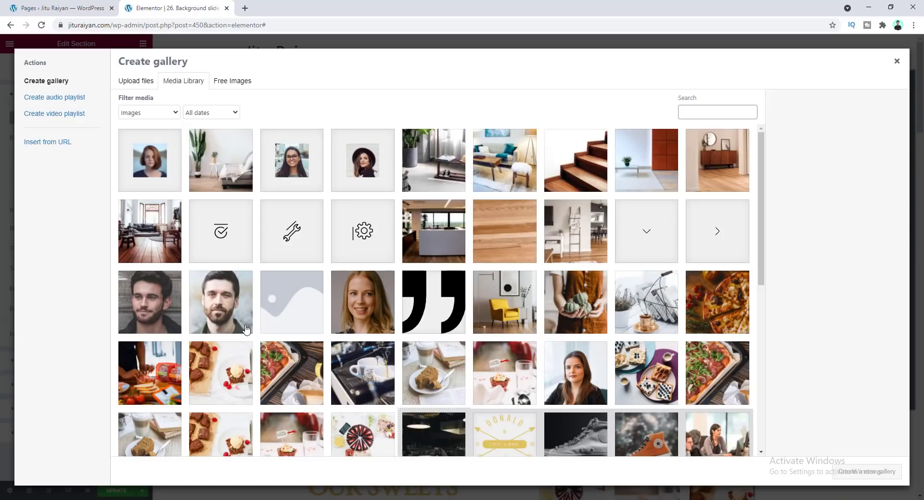
pyautogui.scroll(-2, 245, 330)
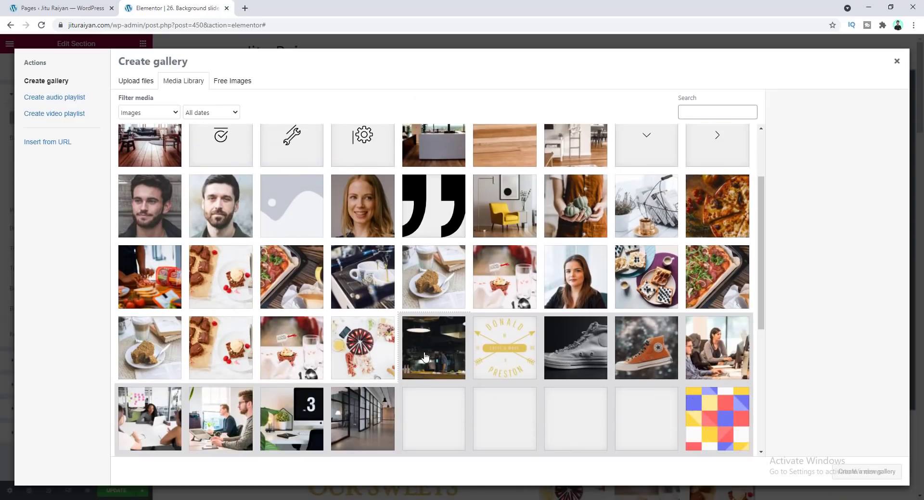
pyautogui.click(425, 357)
pyautogui.click(736, 216)
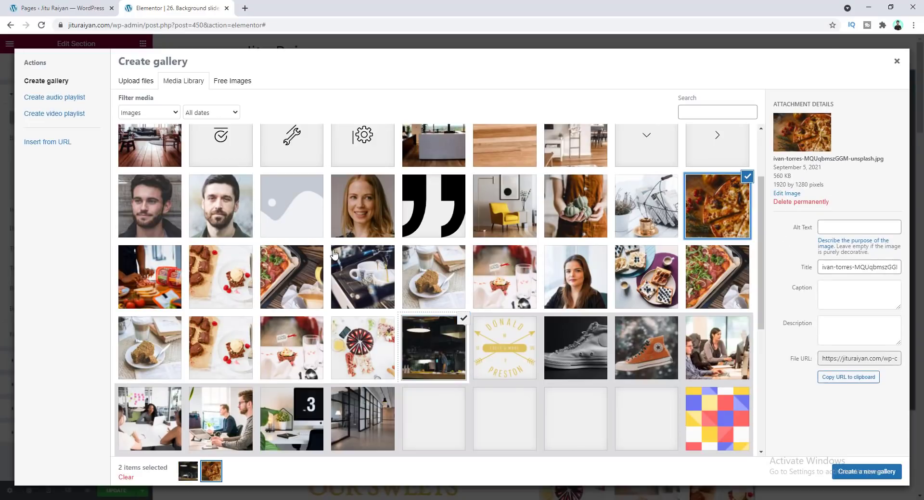
pyautogui.click(160, 270)
pyautogui.click(849, 479)
pyautogui.click(876, 472)
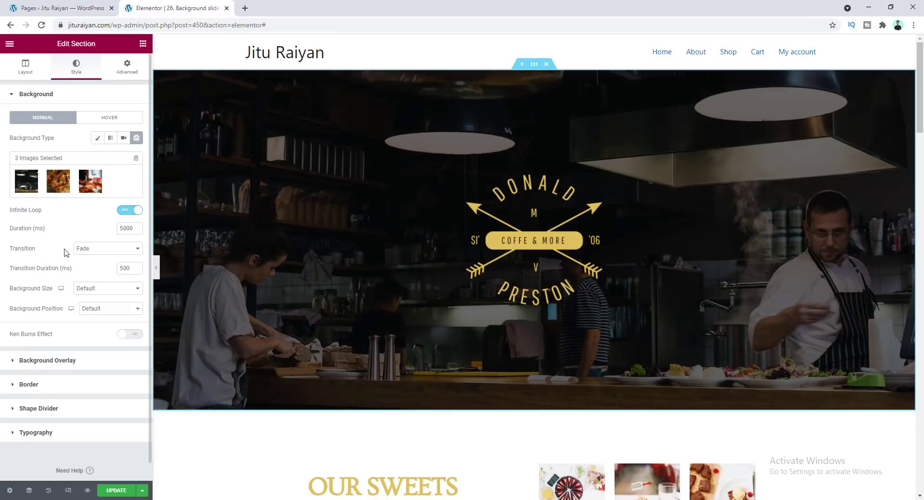
pyautogui.click(116, 251)
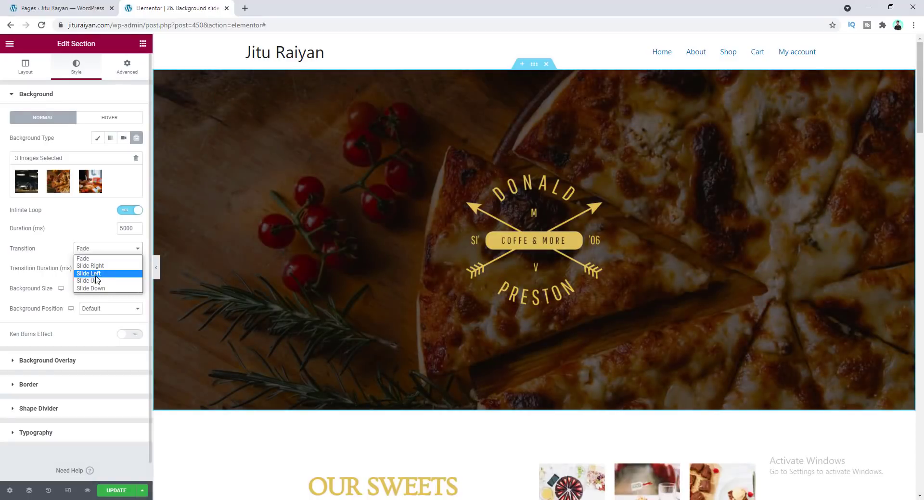
pyautogui.click(93, 274)
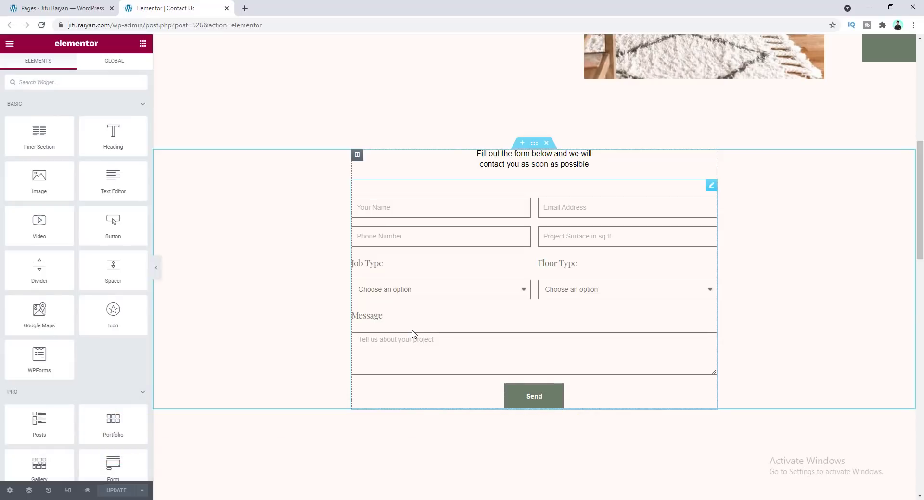
# Add a new field of type Honeypot to the Contact Us form
pyautogui.click(439, 313)
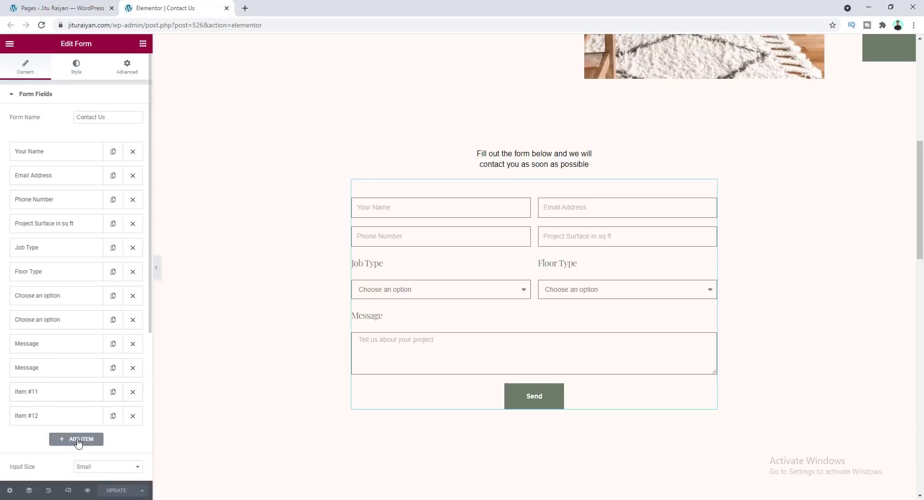
pyautogui.click(77, 439)
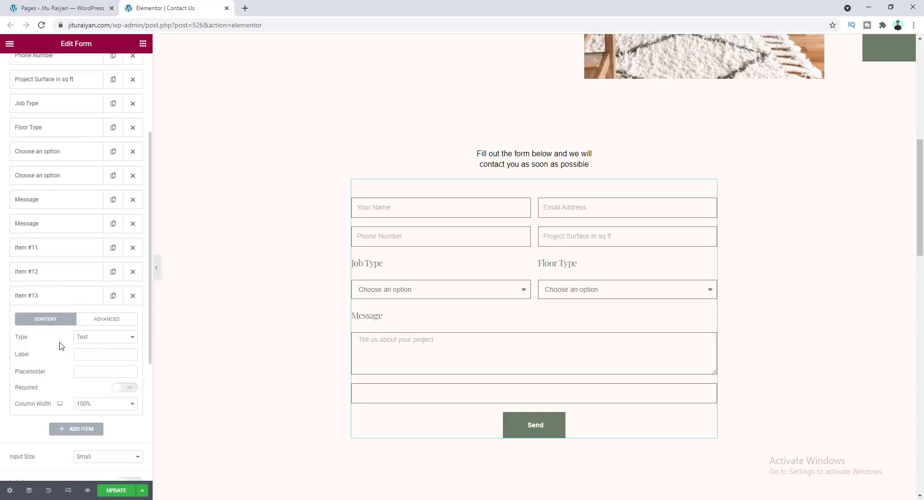
pyautogui.click(89, 339)
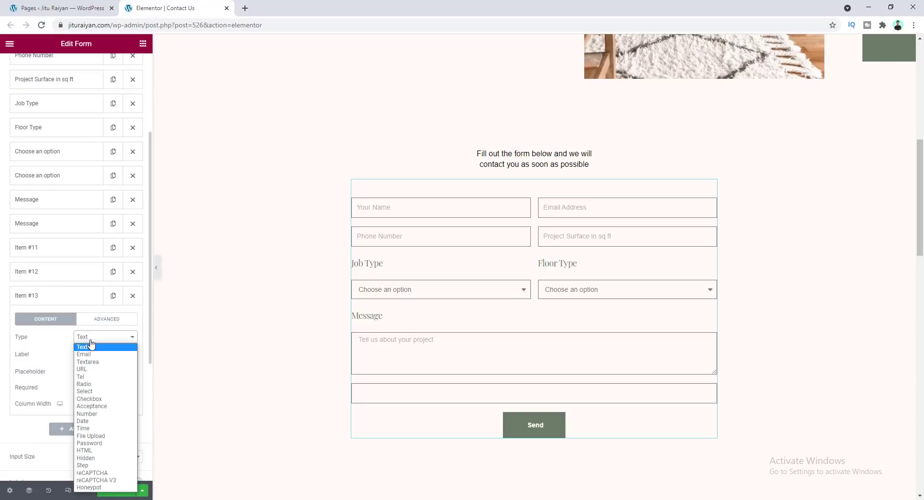
pyautogui.click(95, 488)
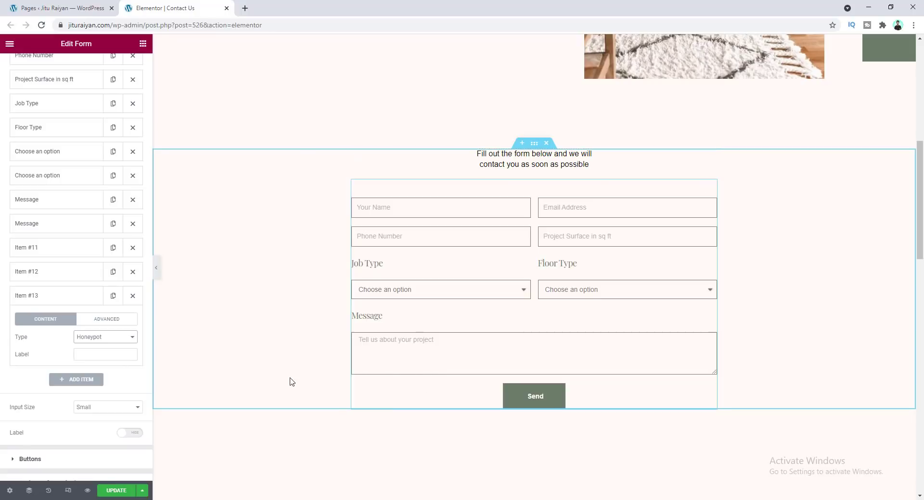
# Add another form field and set its type to Hidden
pyautogui.click(83, 383)
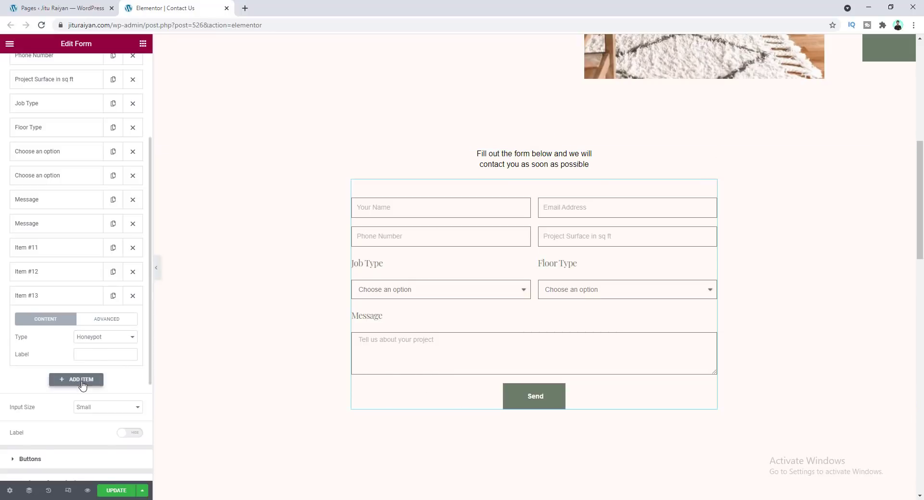
pyautogui.click(98, 363)
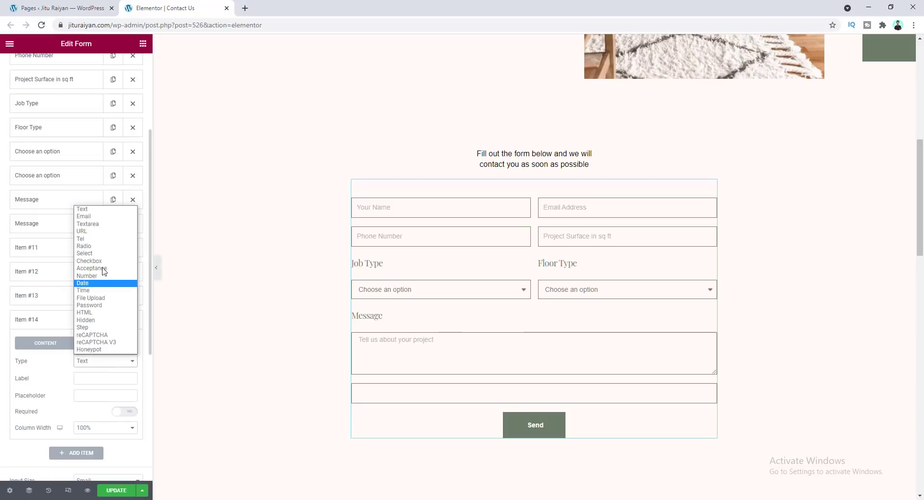
pyautogui.click(98, 320)
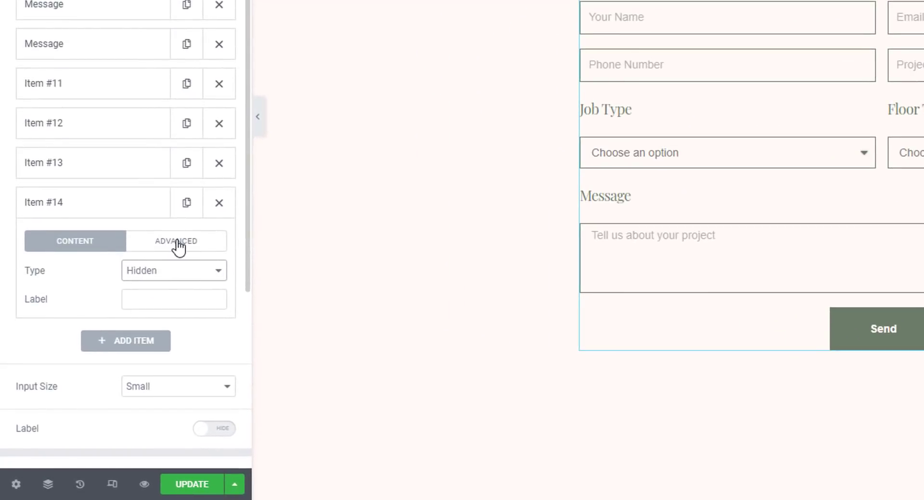
# Set the hidden field's default value to the Request Parameter dynamic tag with parameter name source
pyautogui.click(177, 243)
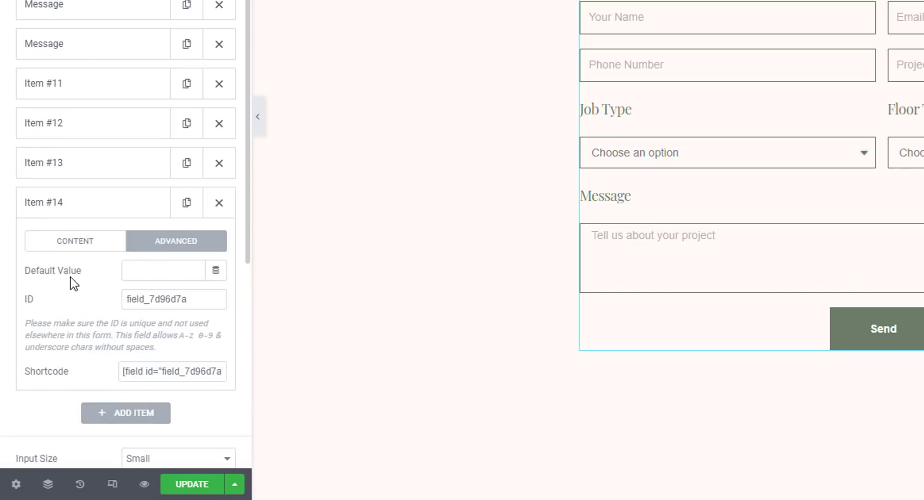
pyautogui.click(215, 272)
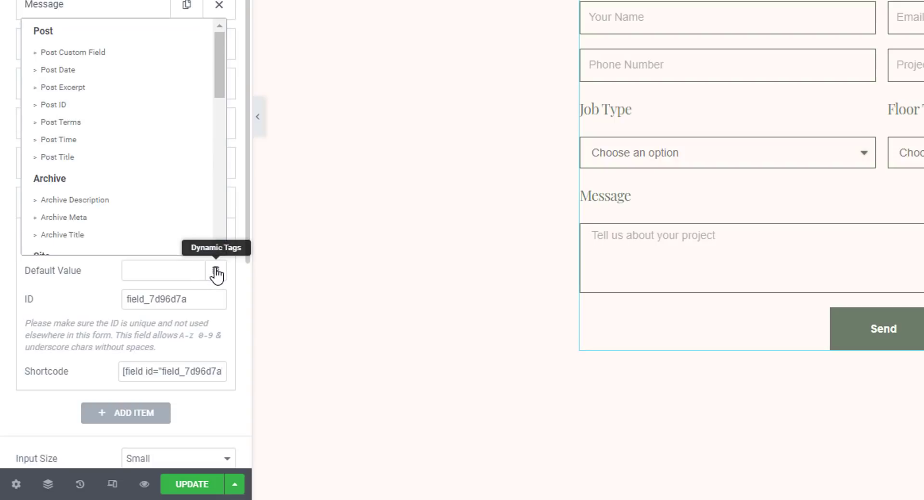
pyautogui.scroll(-3, 114, 113)
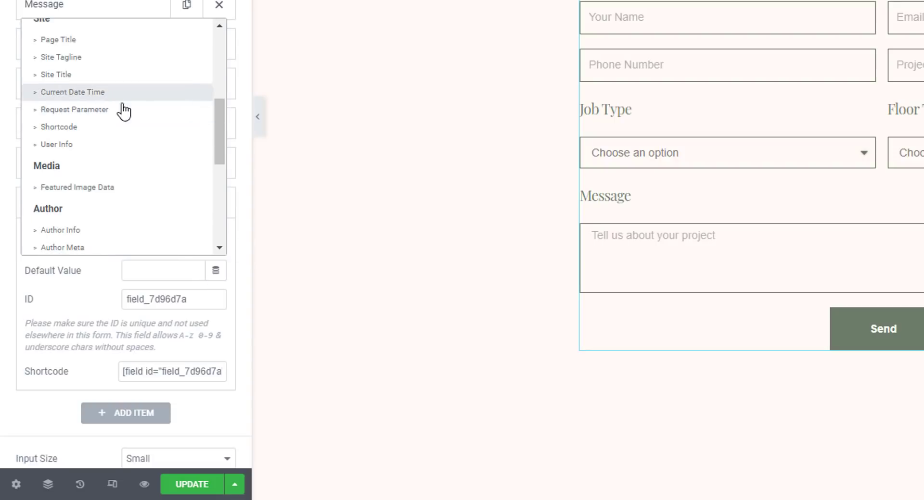
pyautogui.click(118, 109)
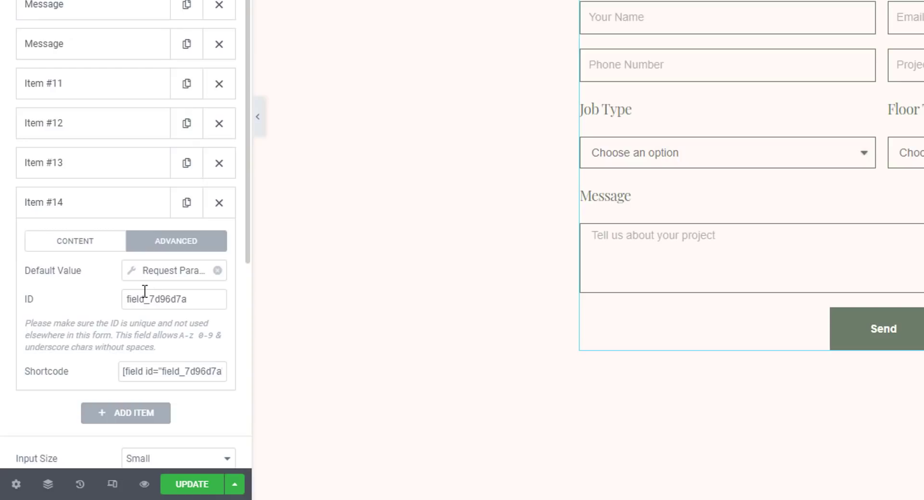
pyautogui.click(133, 280)
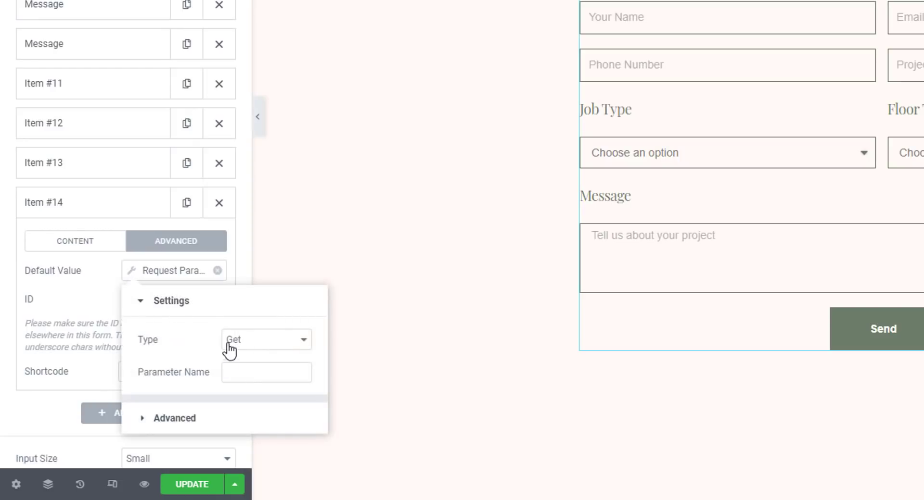
pyautogui.click(252, 376)
pyautogui.write('source')
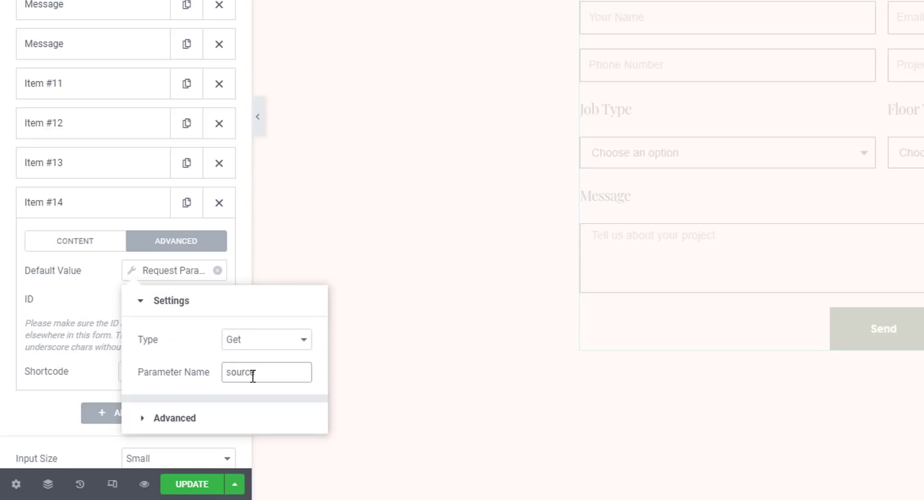
# Change the hidden field's ID to From and update the page
pyautogui.click(133, 280)
pyautogui.click(130, 275)
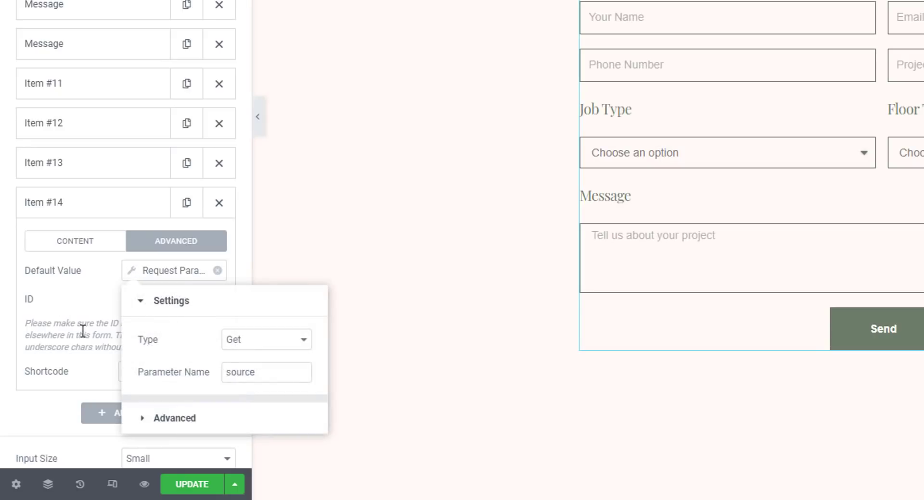
pyautogui.click(29, 301)
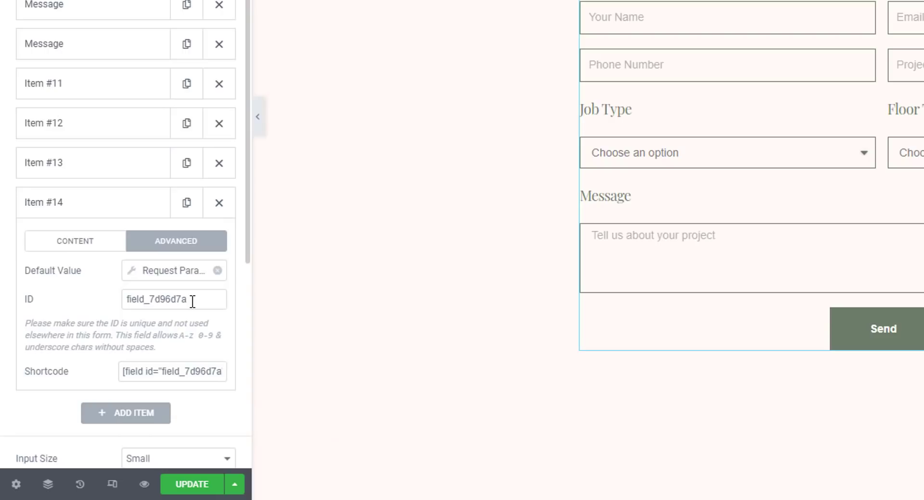
pyautogui.moveTo(192, 302); pyautogui.dragTo(124, 299)
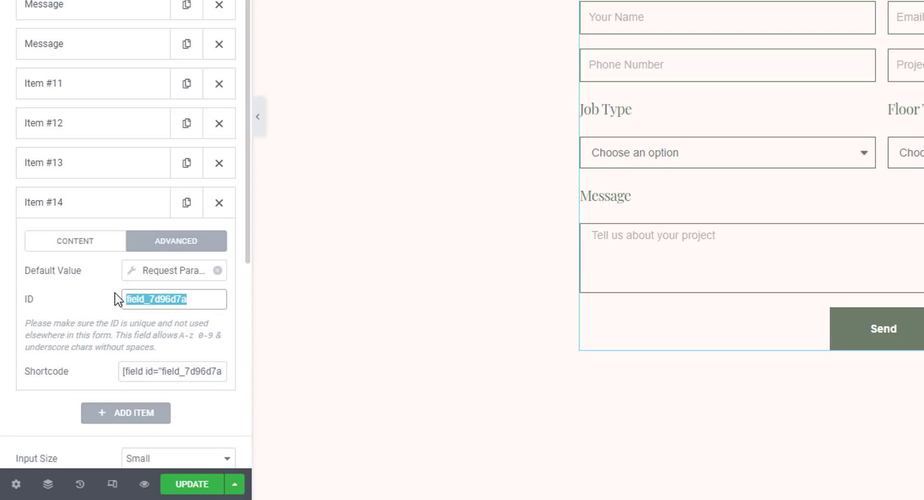
pyautogui.write('From')
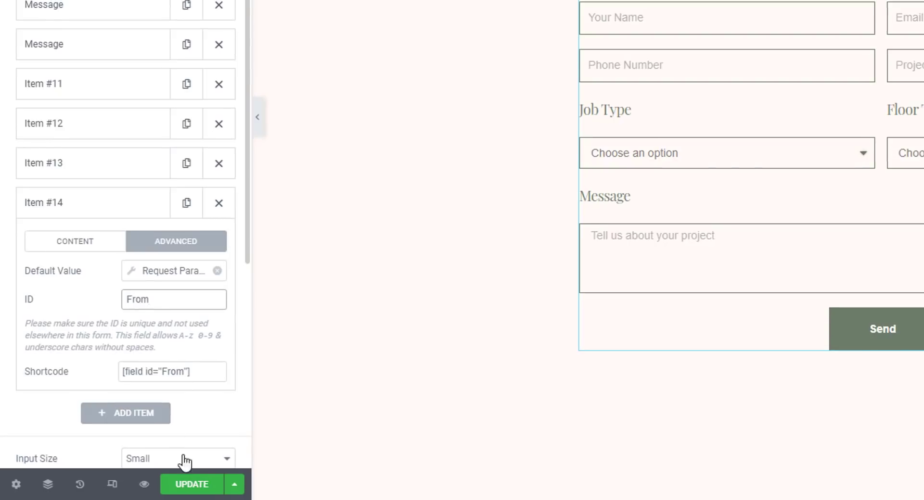
pyautogui.click(191, 484)
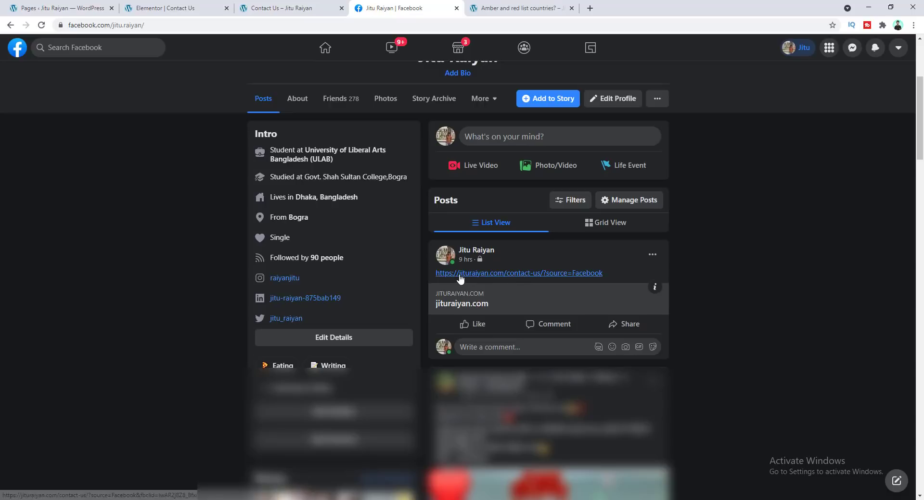
# Open the contact-us link with ?source=Facebook from the Facebook post and scroll to the form
pyautogui.click(287, 7)
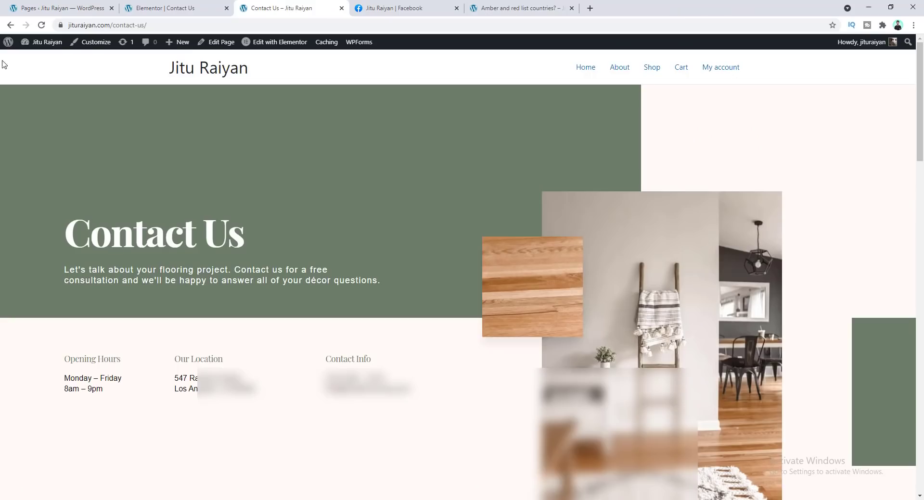
pyautogui.click(427, 6)
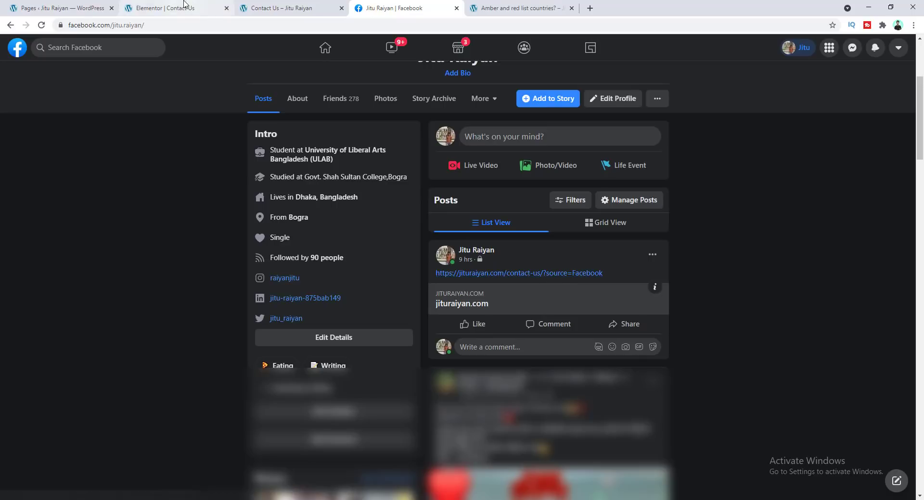
pyautogui.click(163, 8)
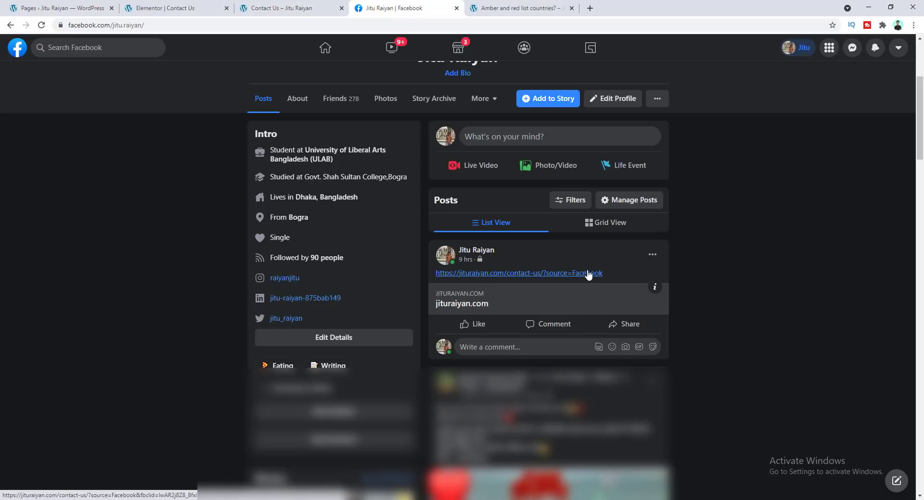
pyautogui.click(489, 277)
pyautogui.scroll(-10, 481, 279)
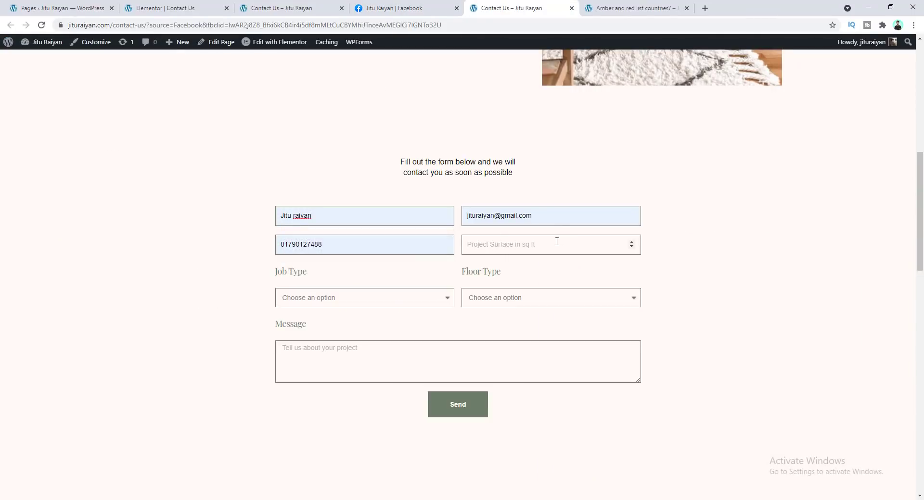
# Enter 4 as the project surface and heloo.. as the message, then send the contact form
pyautogui.click(556, 241)
pyautogui.write('4')
pyautogui.click(377, 346)
pyautogui.write('heloo..')
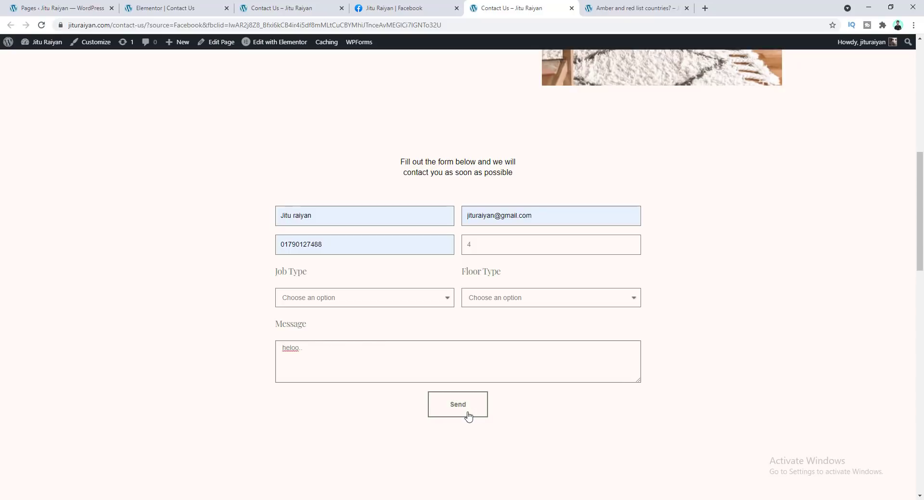
pyautogui.click(462, 409)
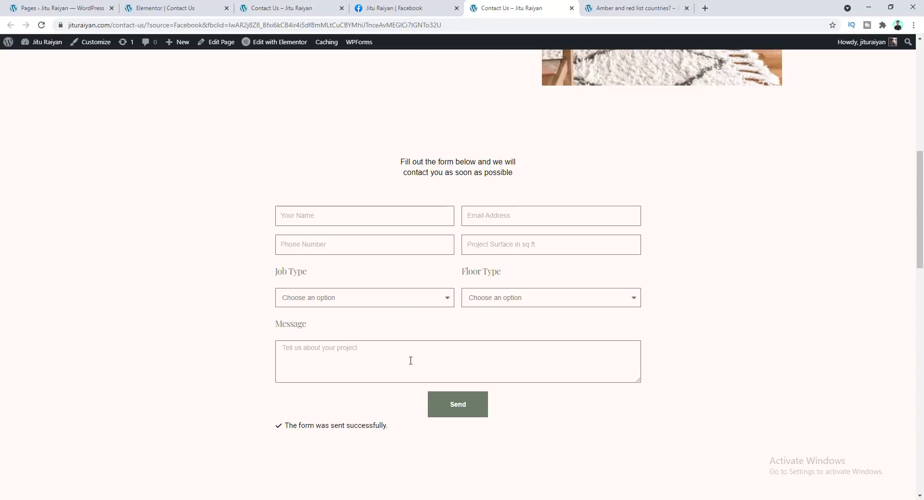
# Open the newest Contact Us entry in Elementor Submissions and examine its From field
pyautogui.click(50, 5)
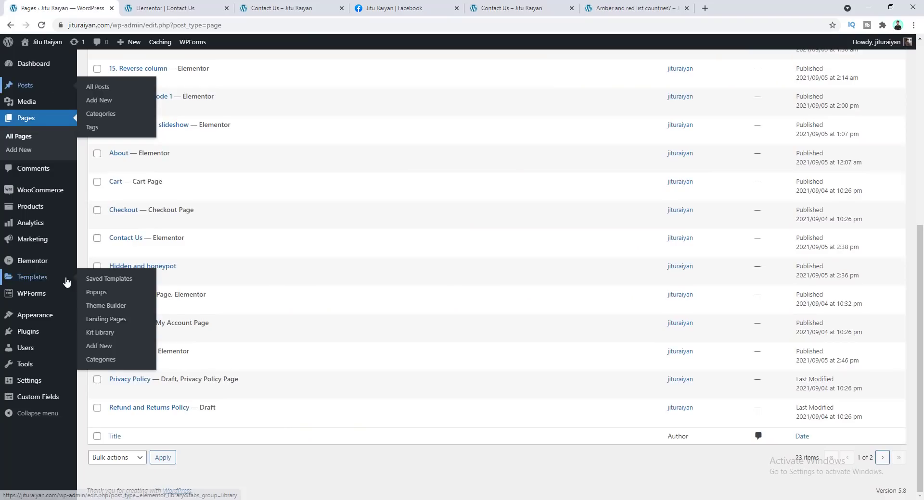
pyautogui.moveTo(45, 262)
pyautogui.click(99, 276)
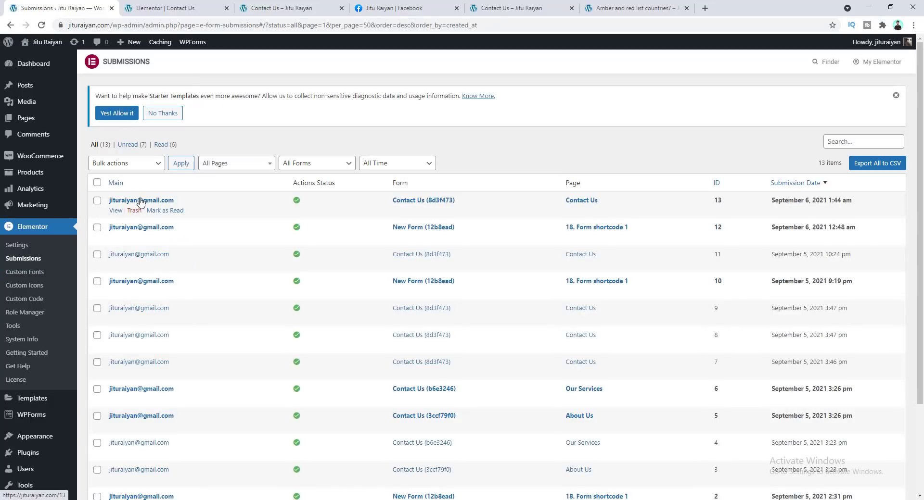
pyautogui.click(141, 201)
pyautogui.scroll(-2, 154, 173)
pyautogui.scroll(2, 160, 149)
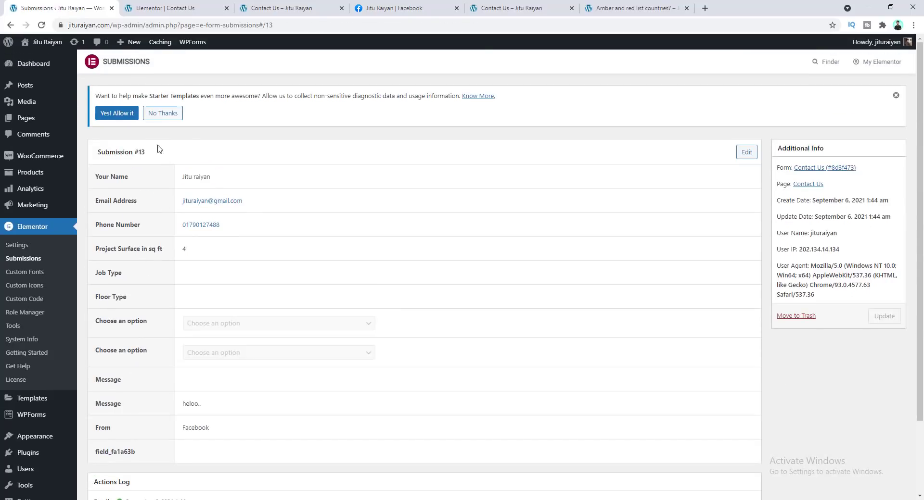
pyautogui.scroll(-2, 138, 237)
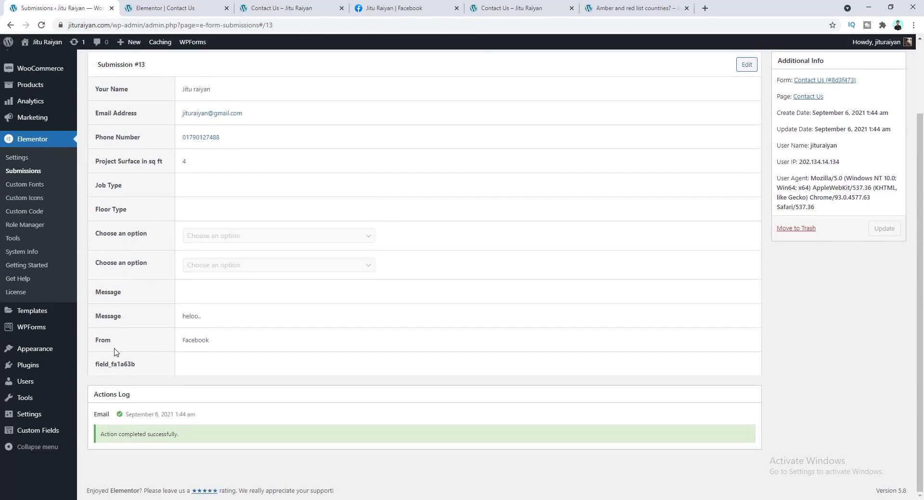
pyautogui.doubleClick(191, 341)
pyautogui.click(207, 83)
pyautogui.scroll(2, 212, 144)
pyautogui.scroll(-2, 221, 216)
# Switch to the Amber and red list countries post and scroll to its contact link
pyautogui.click(399, 8)
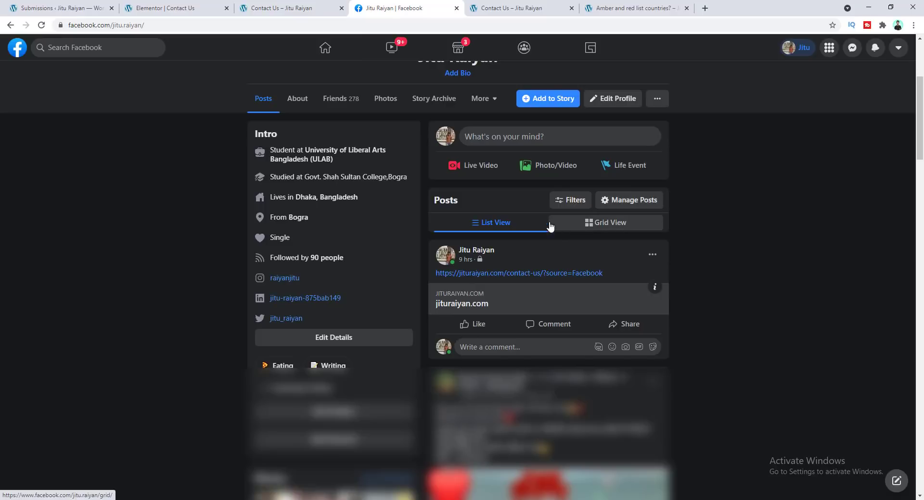
pyautogui.click(635, 8)
pyautogui.scroll(-11, 409, 344)
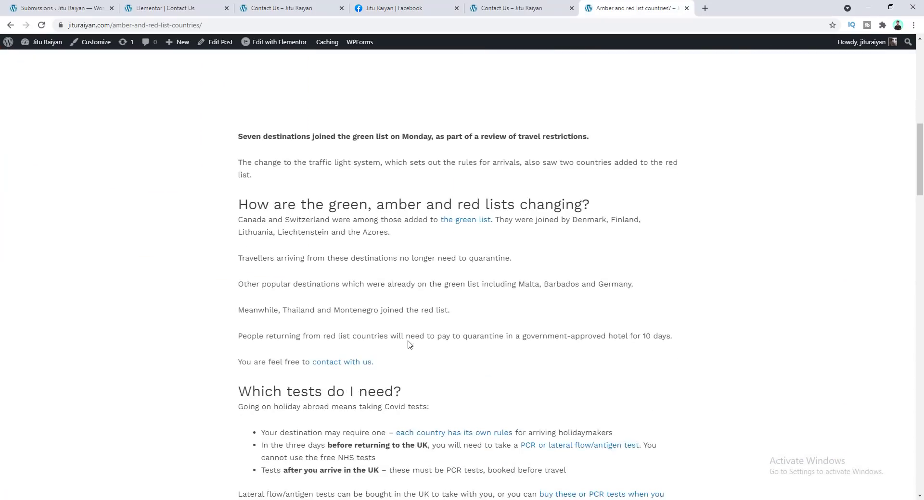
pyautogui.scroll(-3, 409, 344)
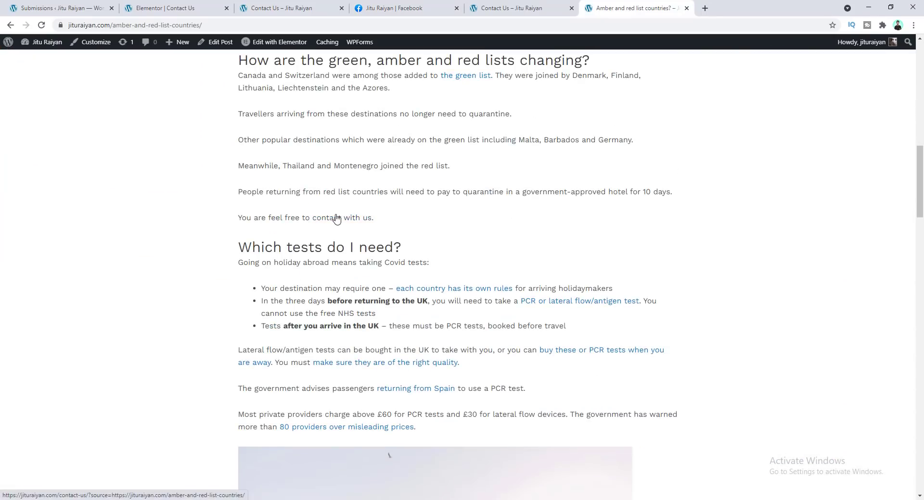